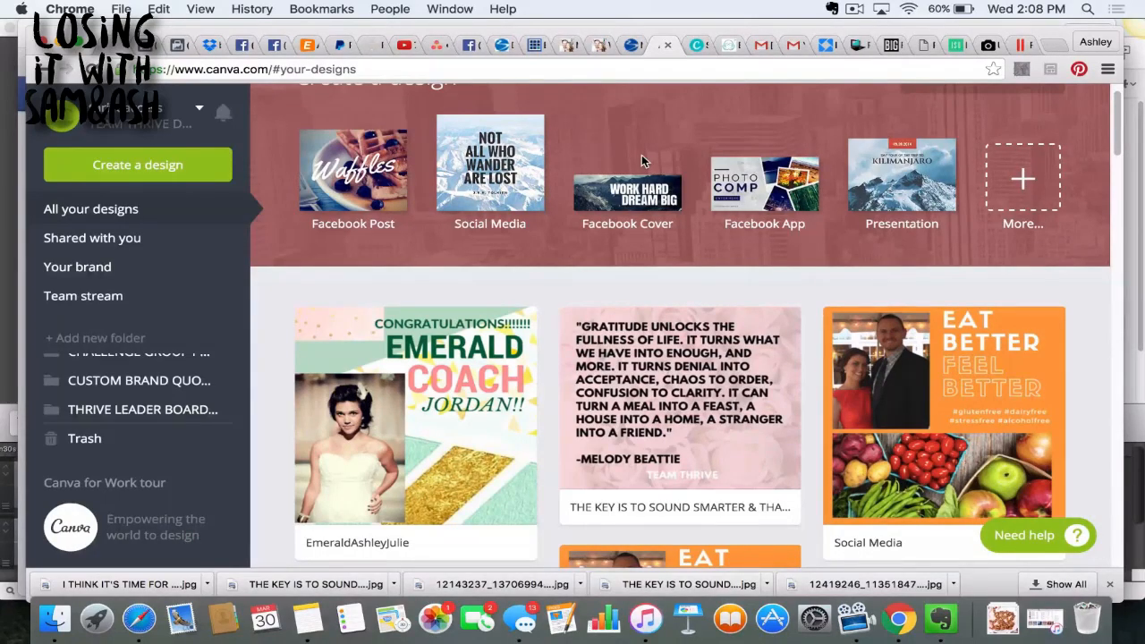
# - Look over the existing designs and the unit options offered for a design with custom dimensions
pyautogui.scroll(-3, 641, 161)
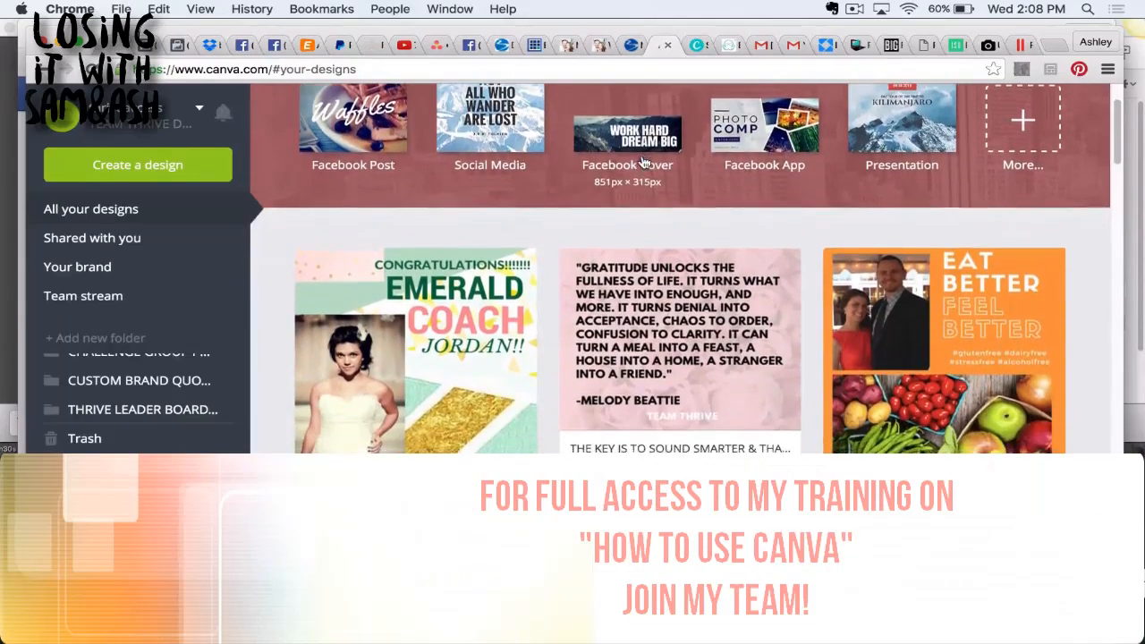
pyautogui.scroll(-2, 641, 161)
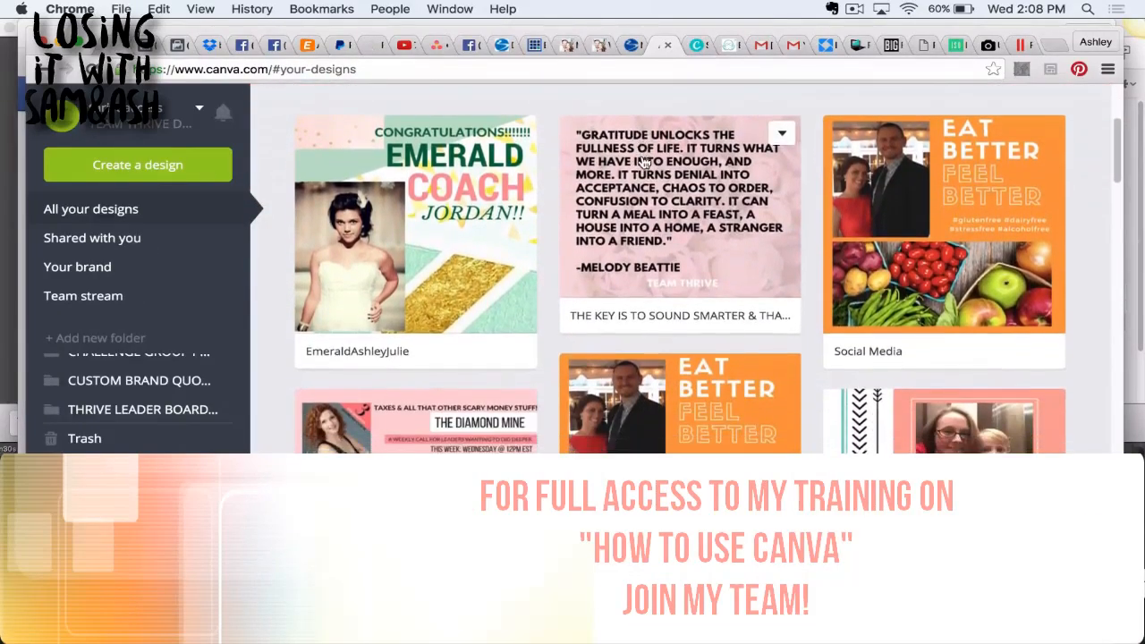
pyautogui.scroll(-1, 643, 161)
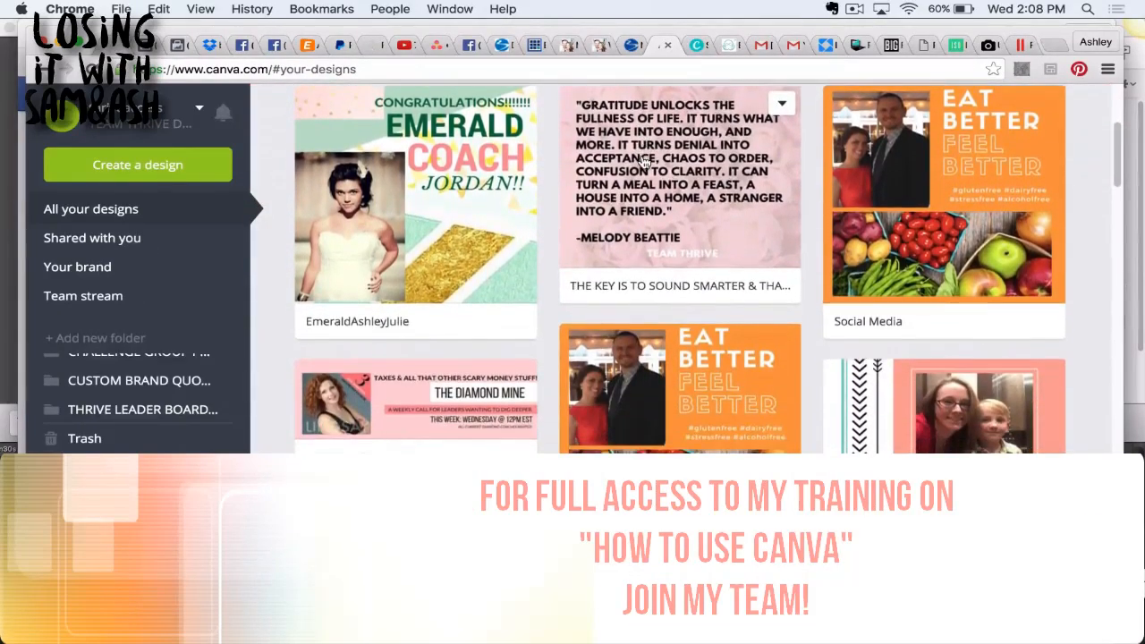
pyautogui.scroll(1, 643, 161)
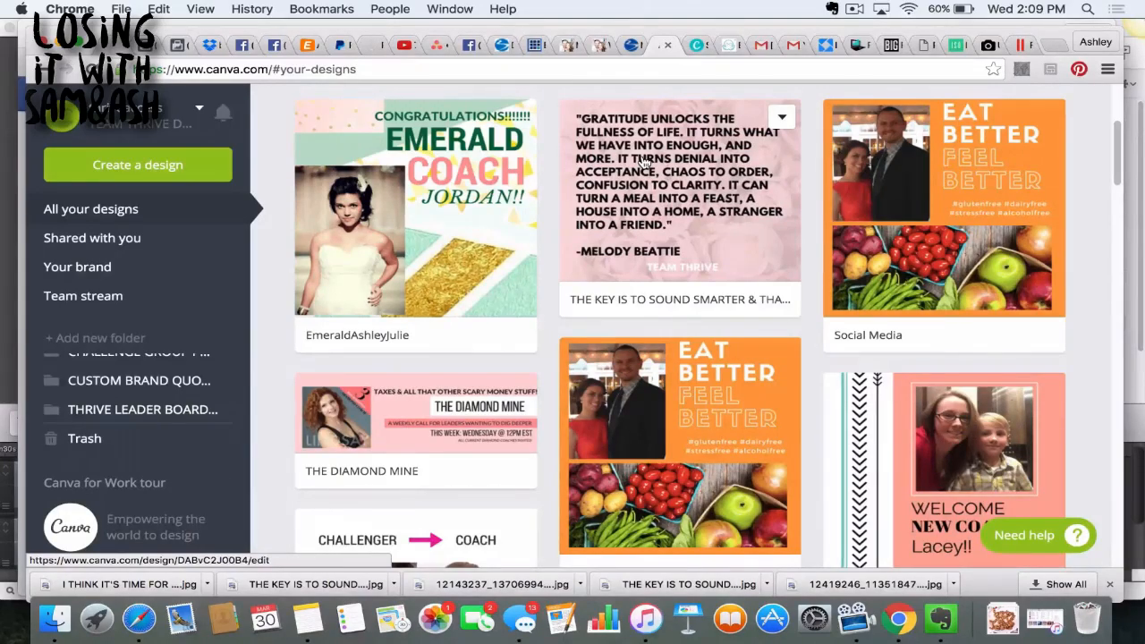
pyautogui.scroll(5, 643, 162)
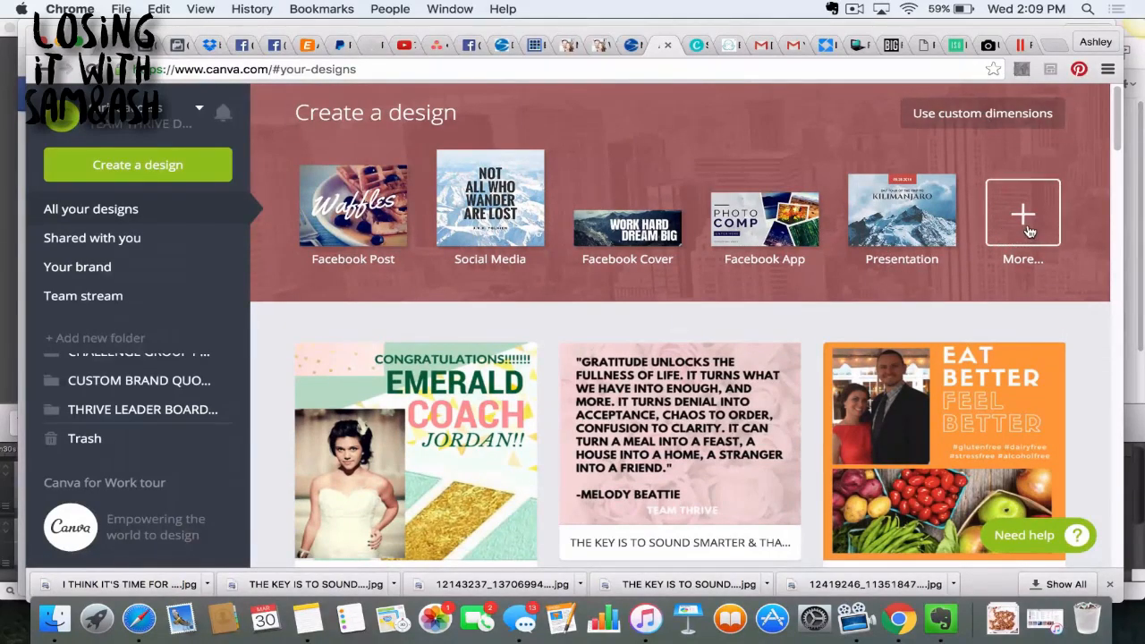
pyautogui.click(1025, 114)
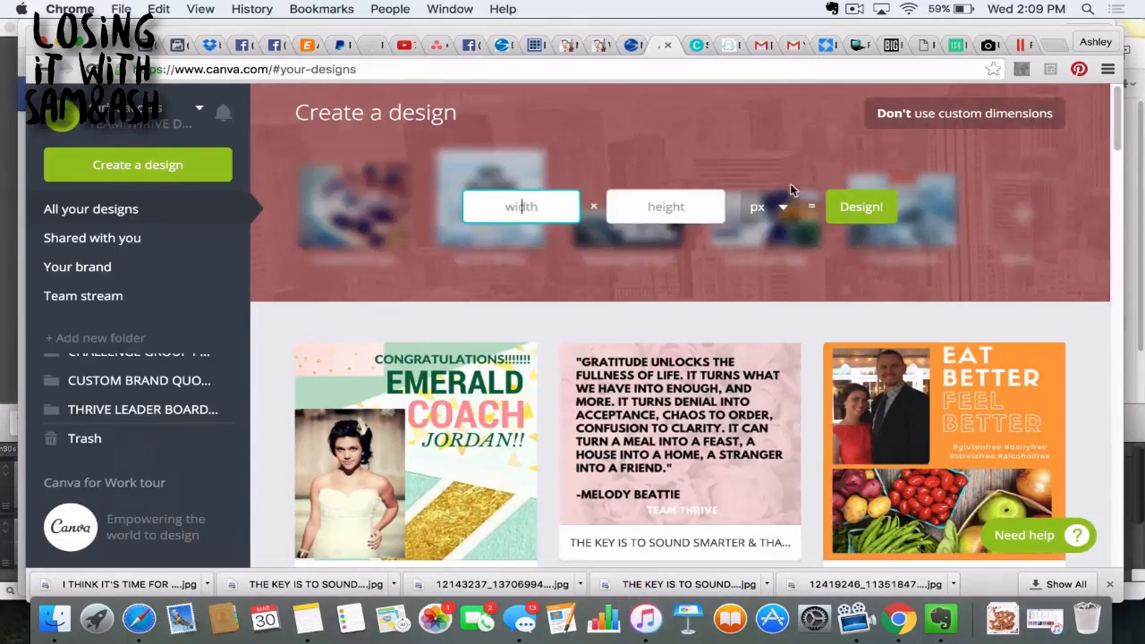
pyautogui.click(784, 205)
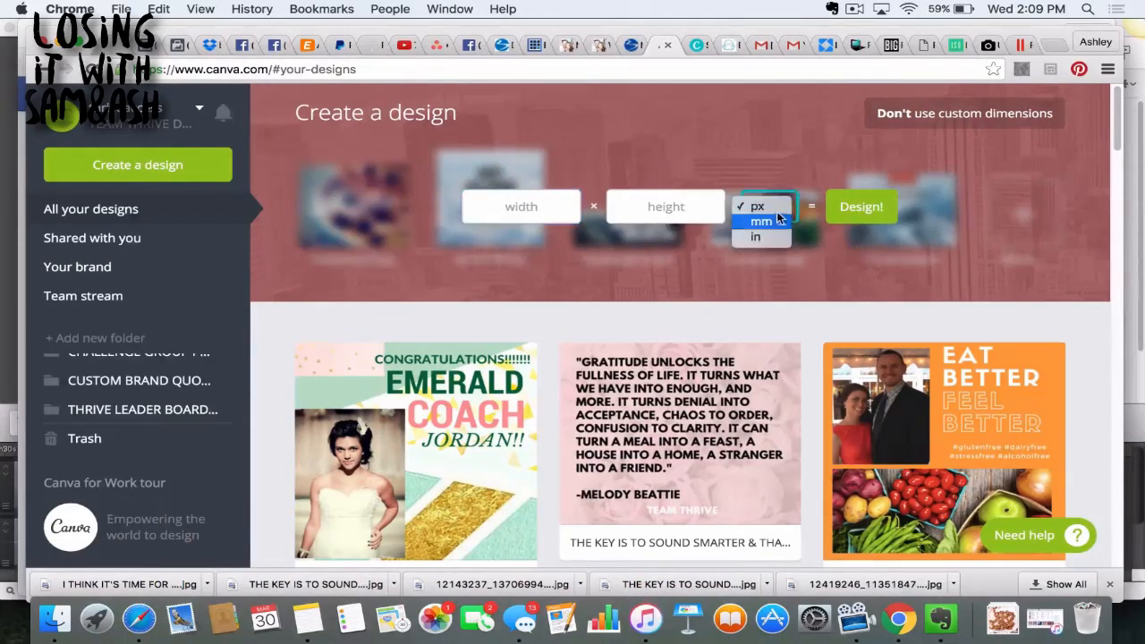
pyautogui.click(797, 156)
pyautogui.click(776, 209)
pyautogui.click(796, 156)
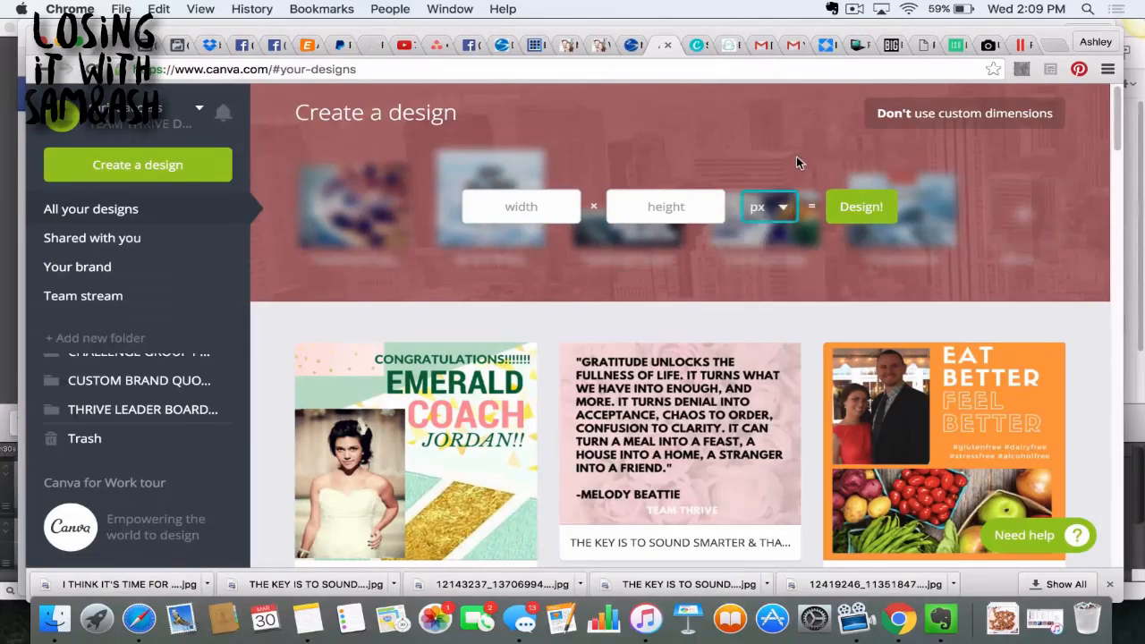
pyautogui.click(892, 121)
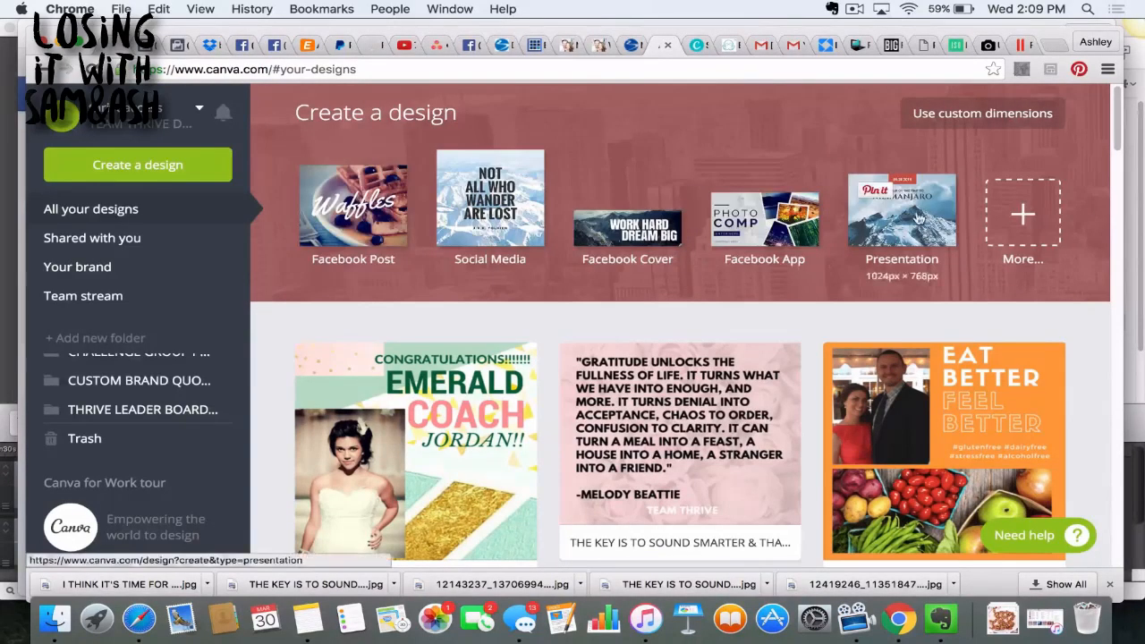
# - Create a new Instagram Post design from the social media post types
pyautogui.click(1024, 226)
pyautogui.scroll(-5, 809, 326)
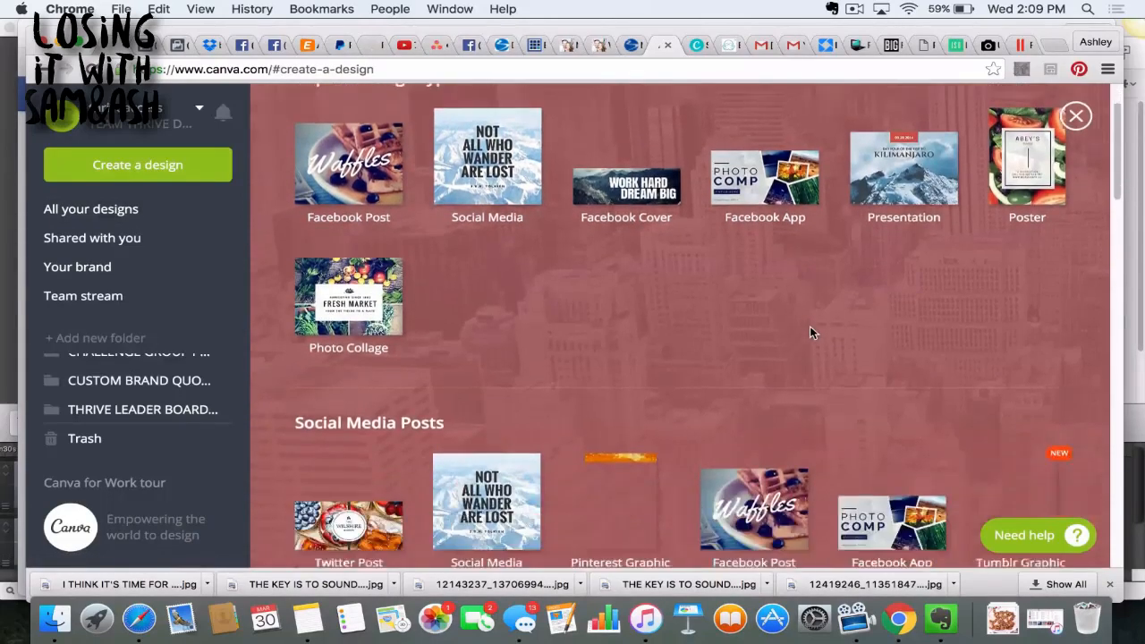
pyautogui.scroll(-2, 809, 332)
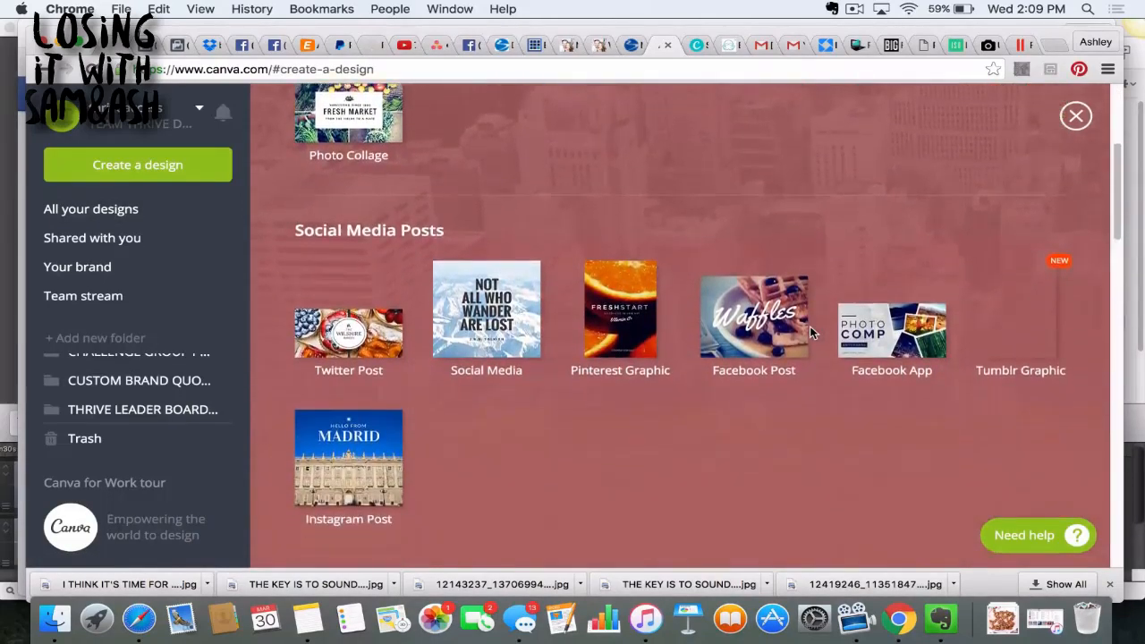
pyautogui.click(380, 442)
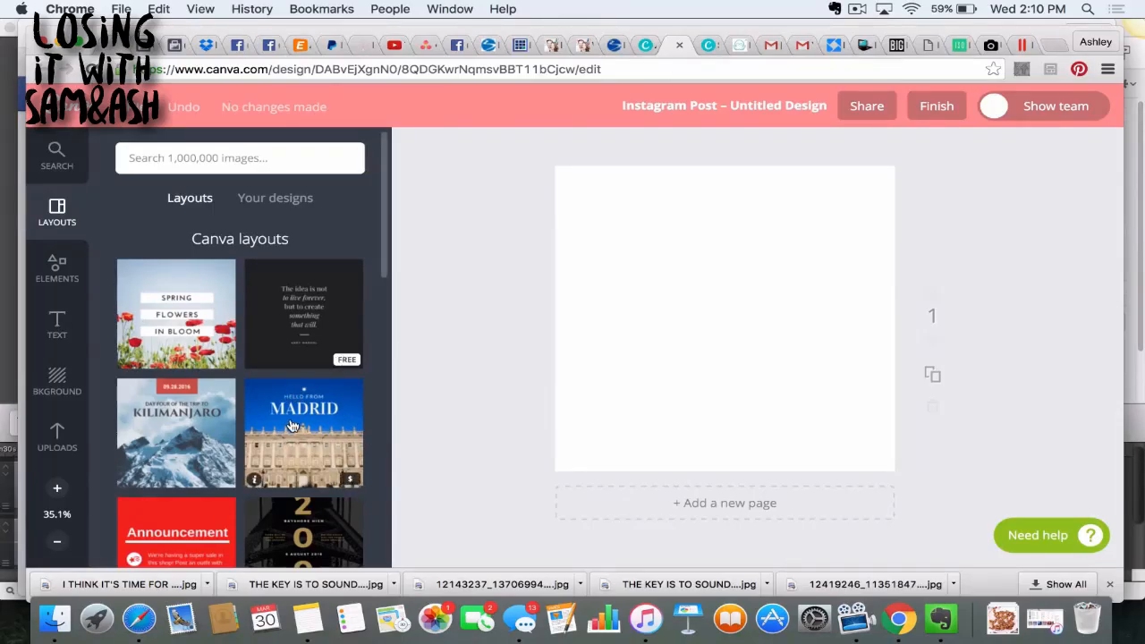
# - Apply the free dark quote layout "The idea is not to live forever" to the blank page
pyautogui.scroll(-3, 349, 474)
pyautogui.scroll(3, 349, 474)
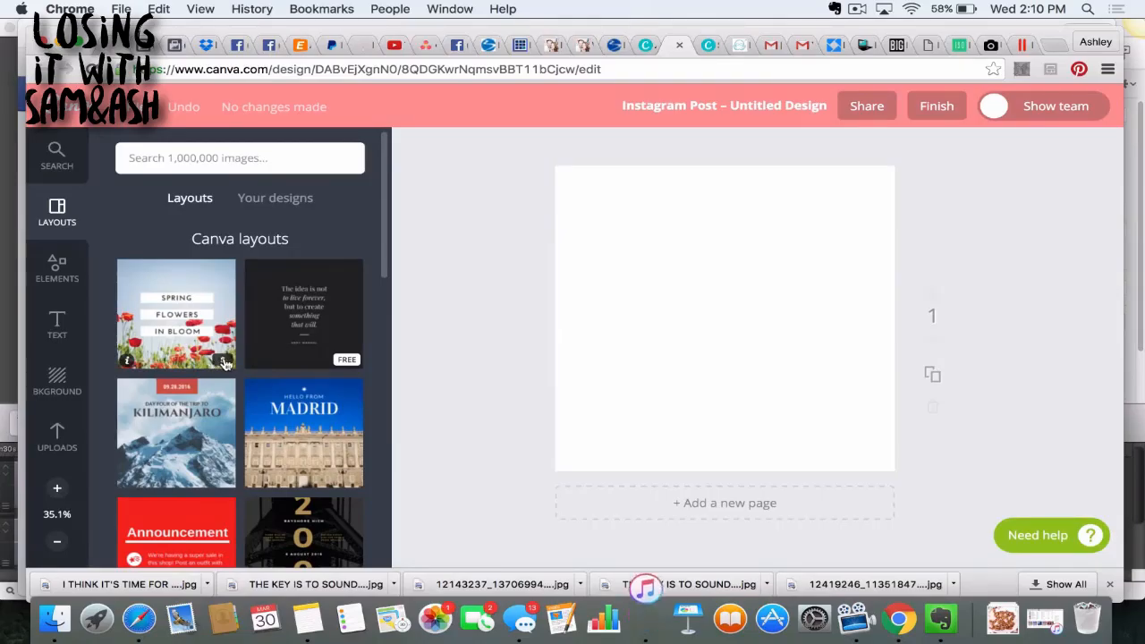
pyautogui.scroll(-1, 225, 363)
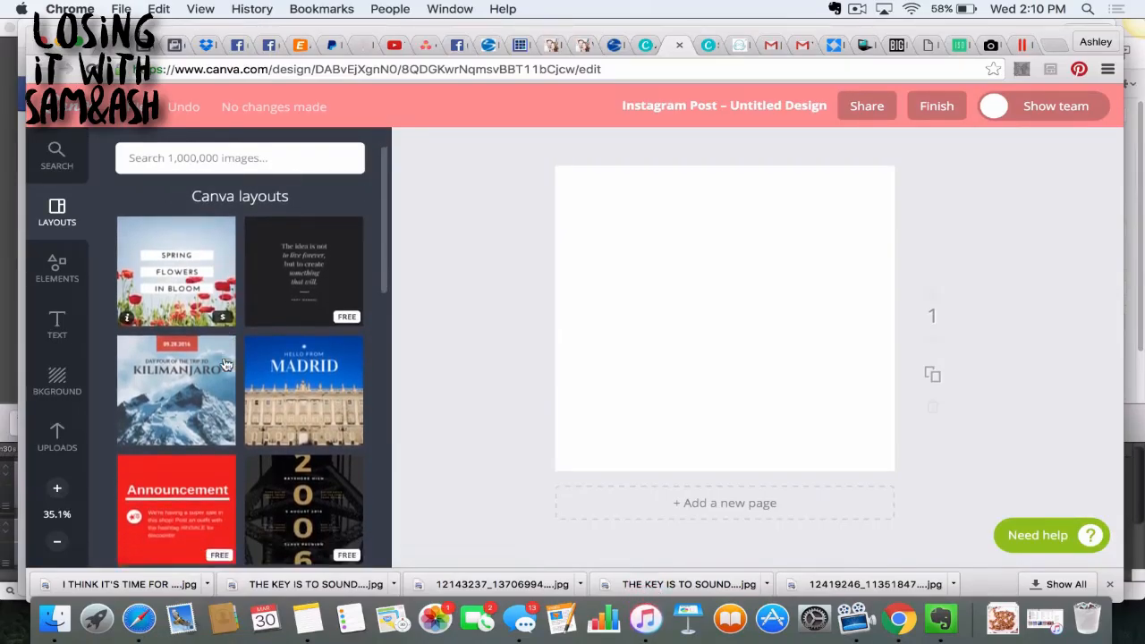
pyautogui.click(308, 284)
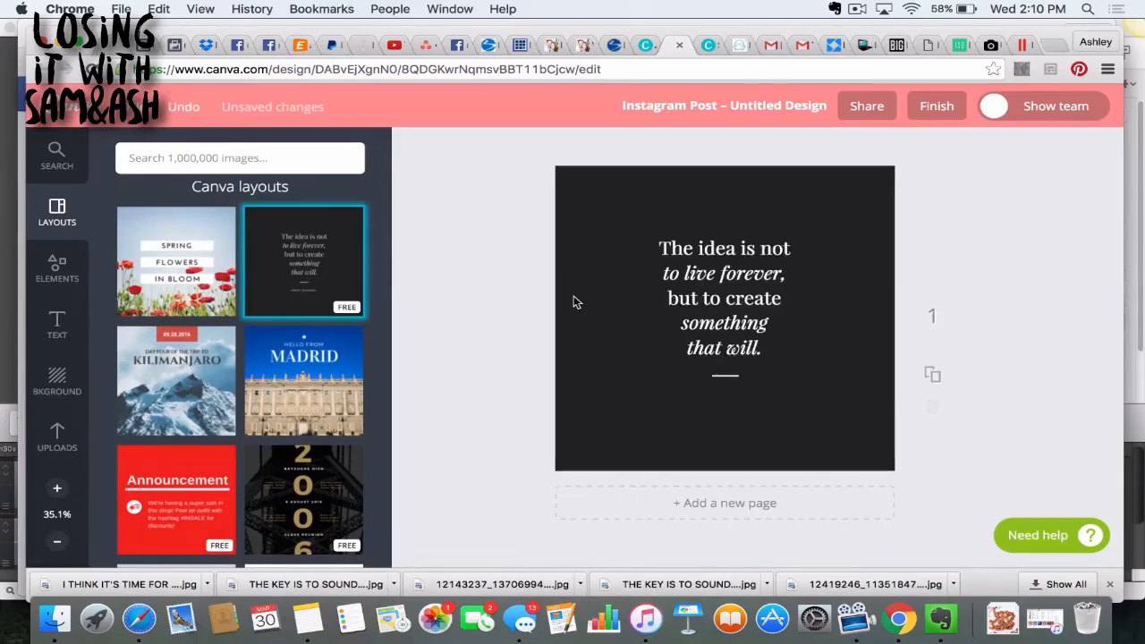
# - Set the font of the whole quote text to Gardenia
pyautogui.click(703, 303)
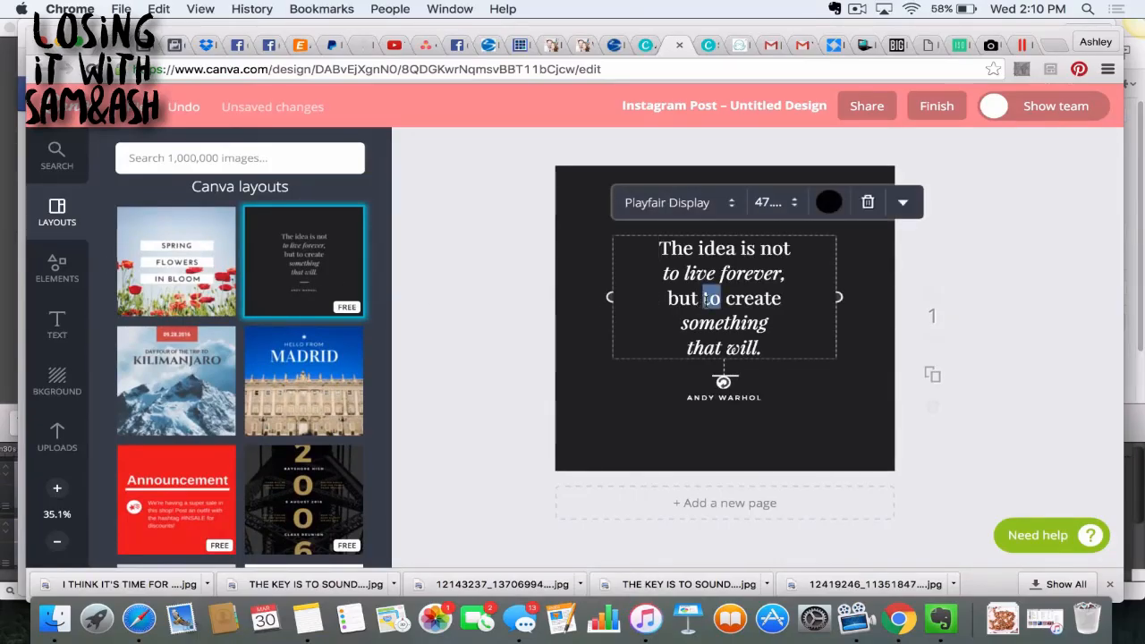
pyautogui.click(705, 300)
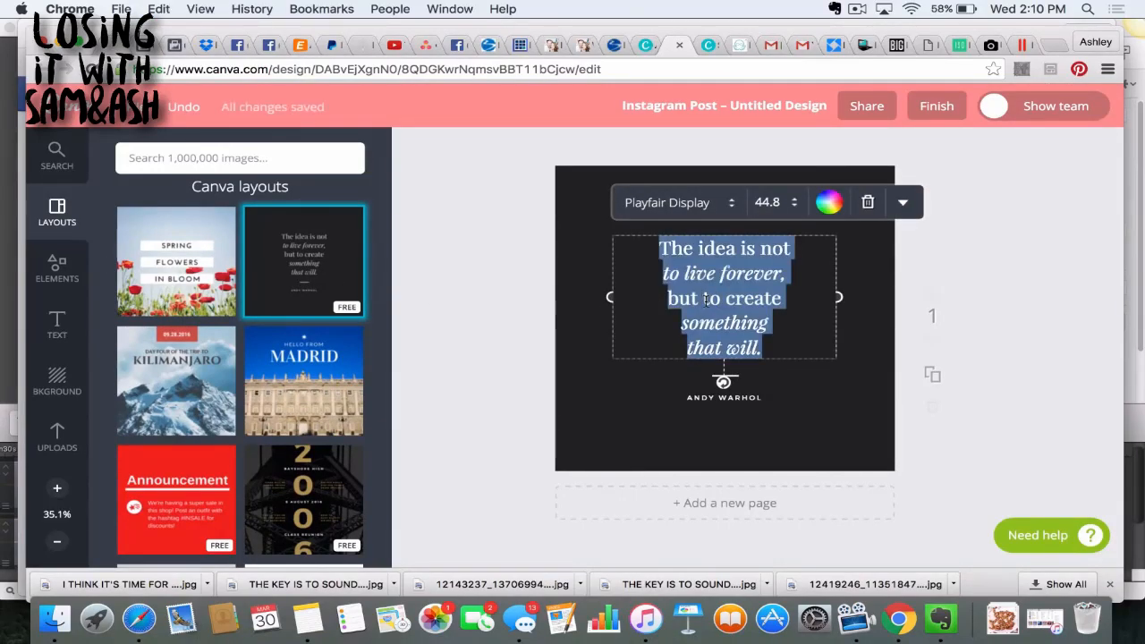
pyautogui.click(680, 203)
pyautogui.scroll(-3, 707, 331)
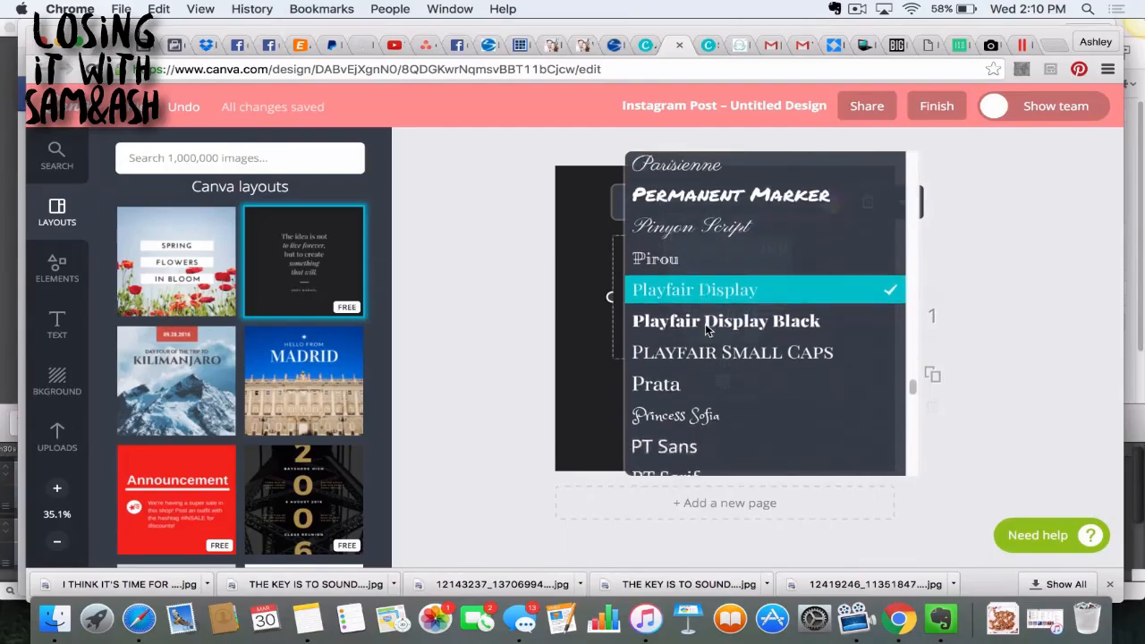
pyautogui.scroll(20, 706, 331)
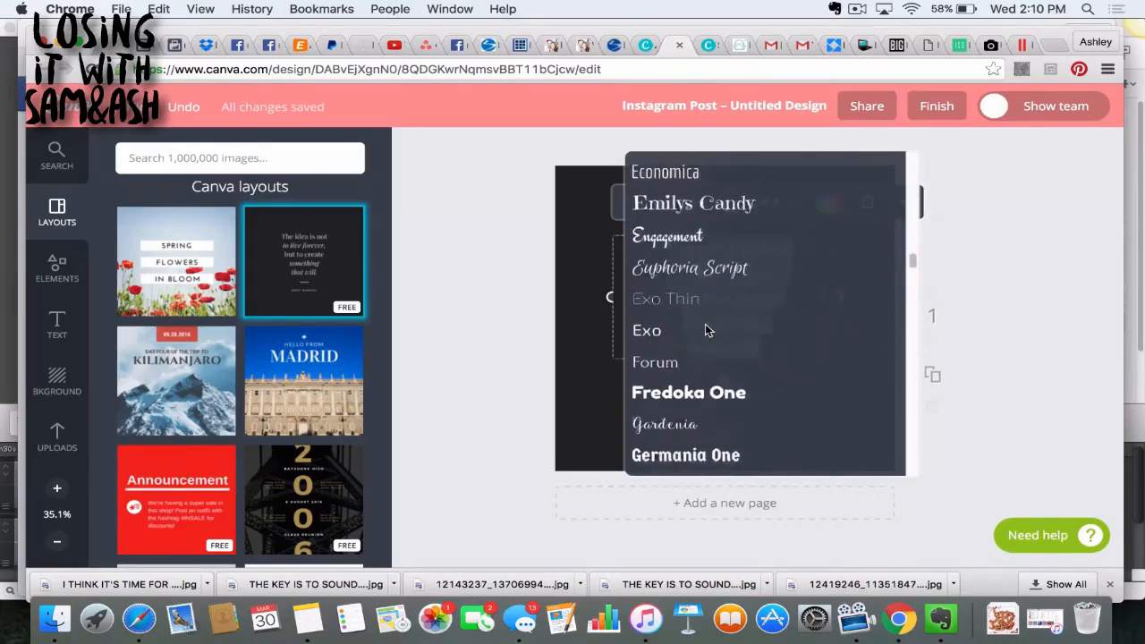
pyautogui.scroll(5, 706, 331)
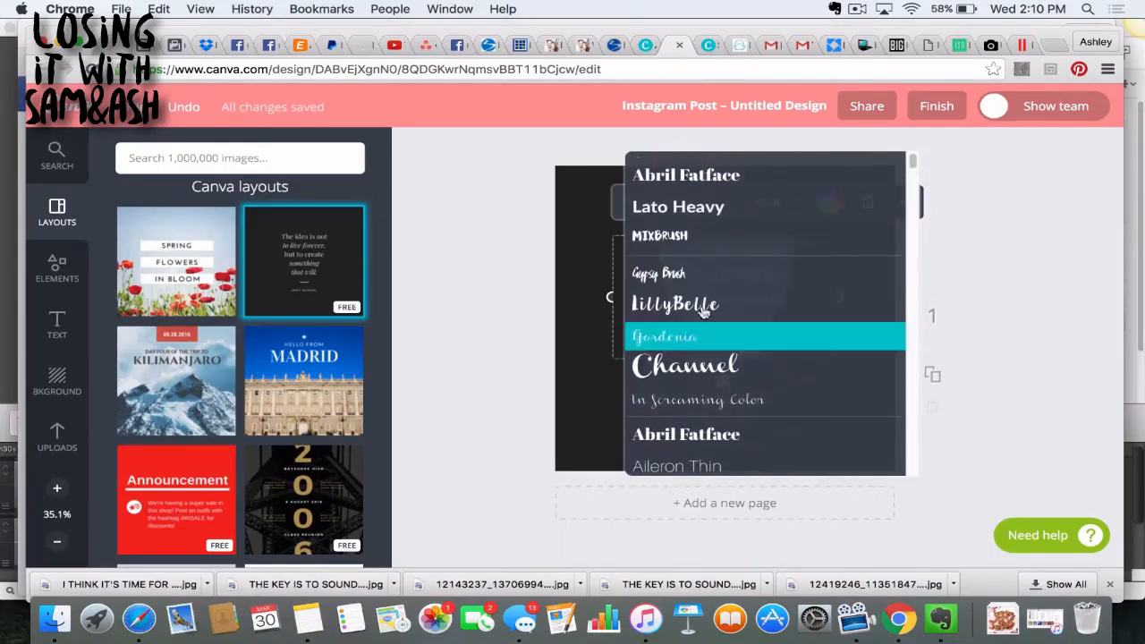
pyautogui.scroll(-1, 769, 322)
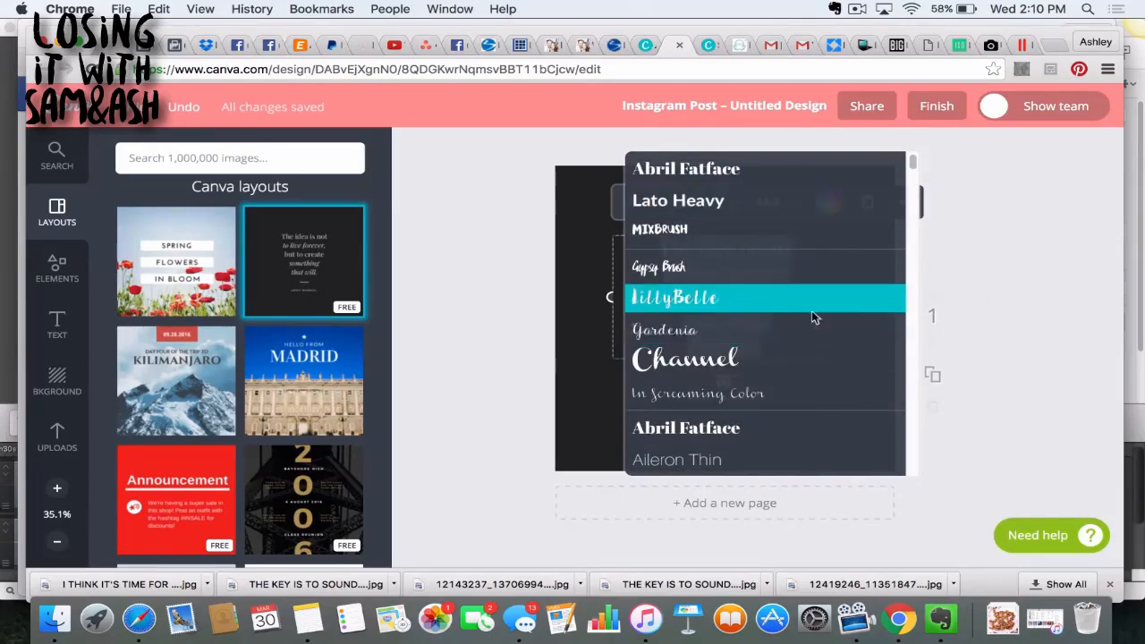
pyautogui.click(781, 325)
pyautogui.click(713, 204)
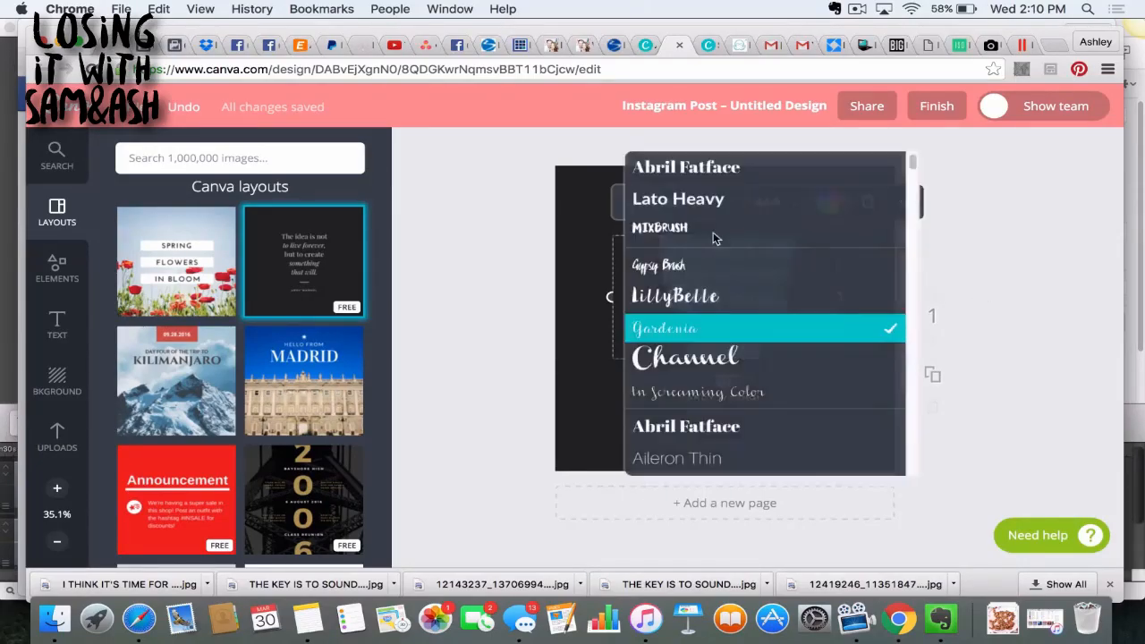
pyautogui.click(698, 324)
pyautogui.click(798, 291)
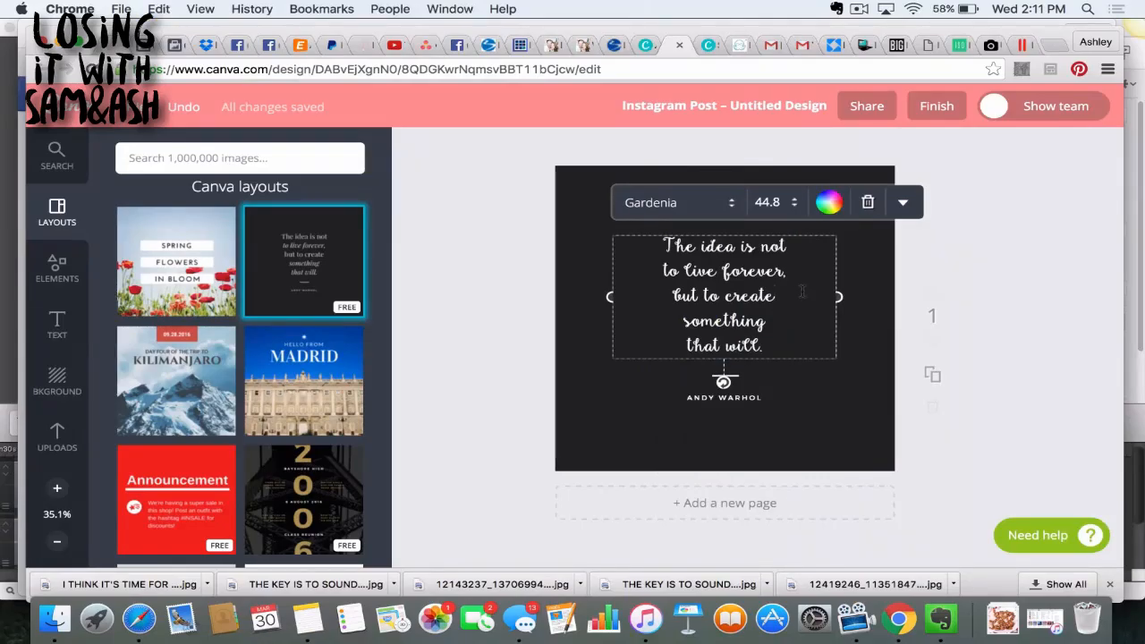
pyautogui.click(899, 257)
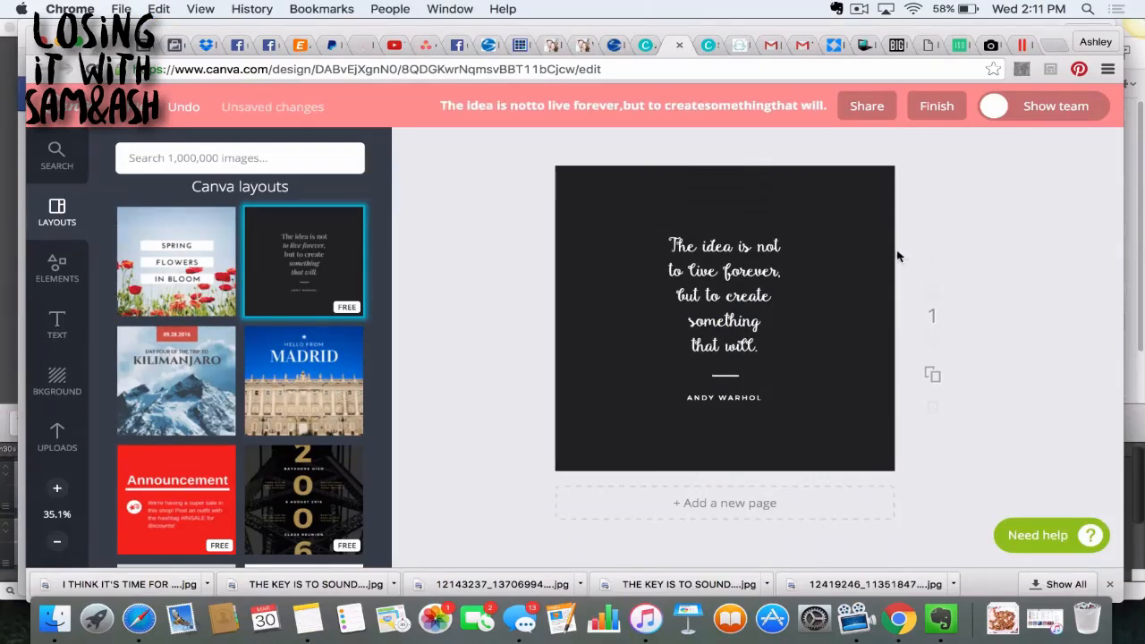
# - Recolor the design's dark background with the coral brand color
pyautogui.click(868, 236)
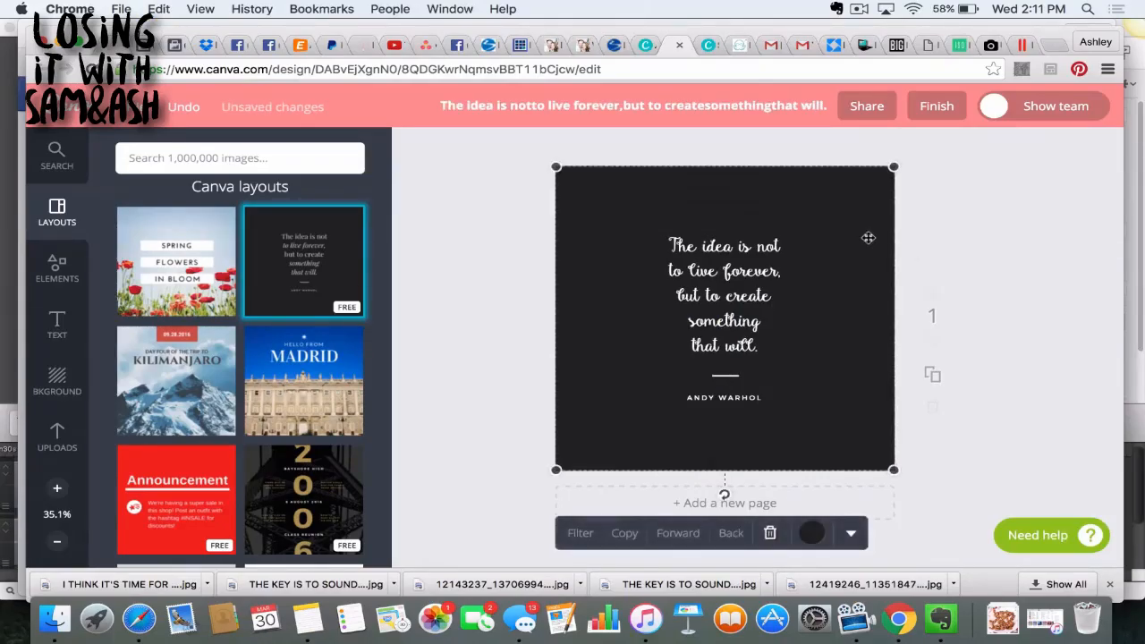
pyautogui.click(808, 534)
pyautogui.click(744, 438)
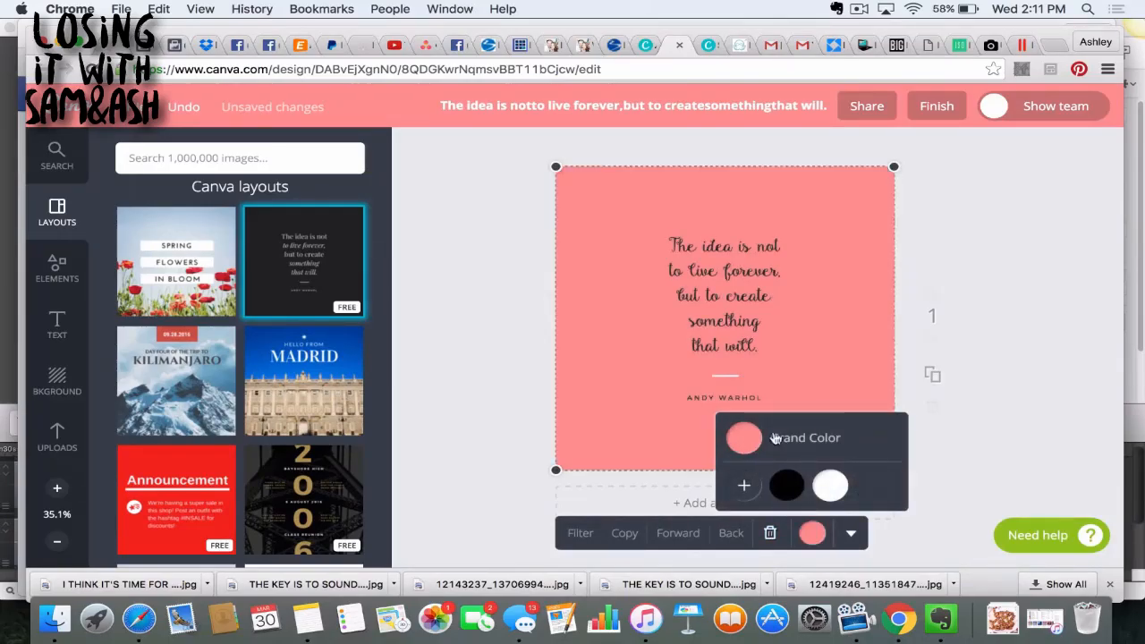
# - Try the custom color code e5739 on the background and restore the code ff9999
pyautogui.click(734, 497)
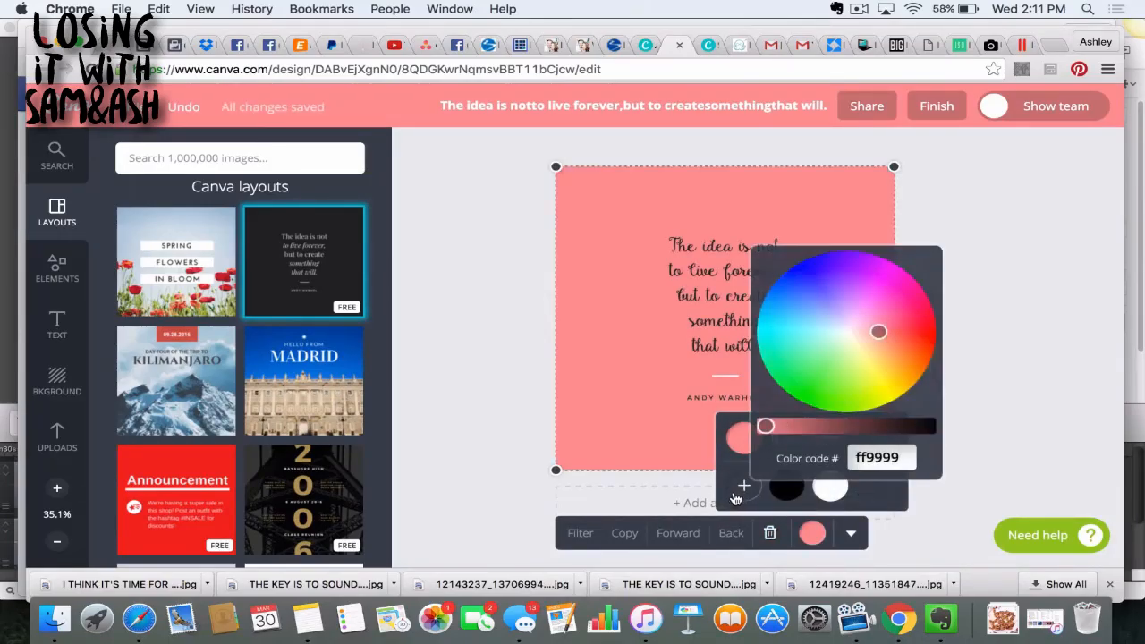
pyautogui.moveTo(905, 458); pyautogui.dragTo(848, 458)
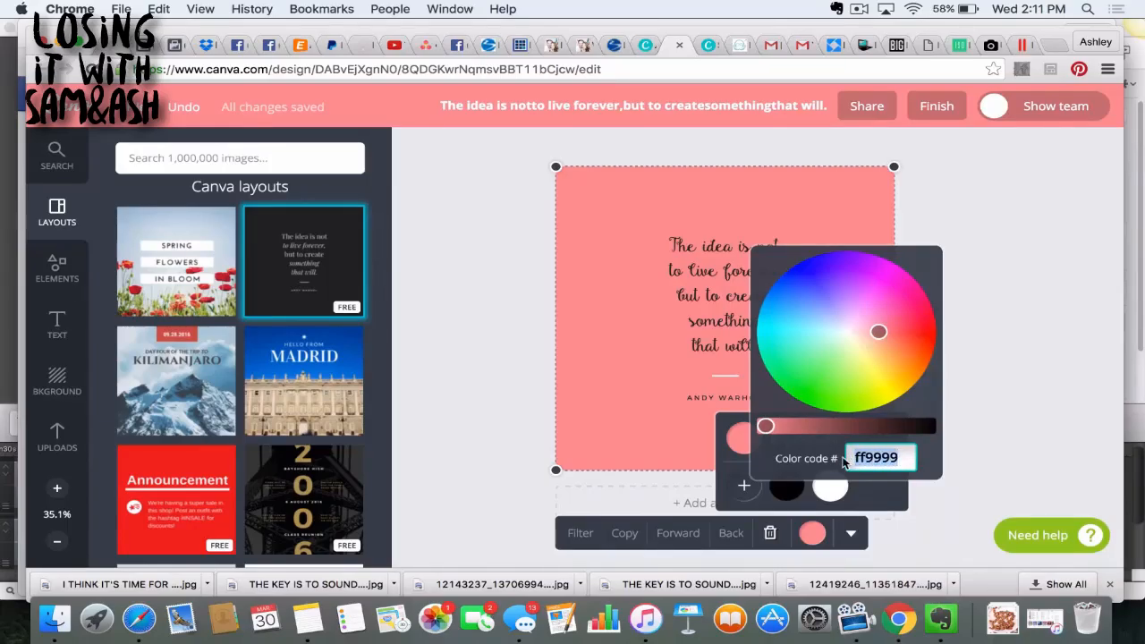
pyautogui.write('e5739')
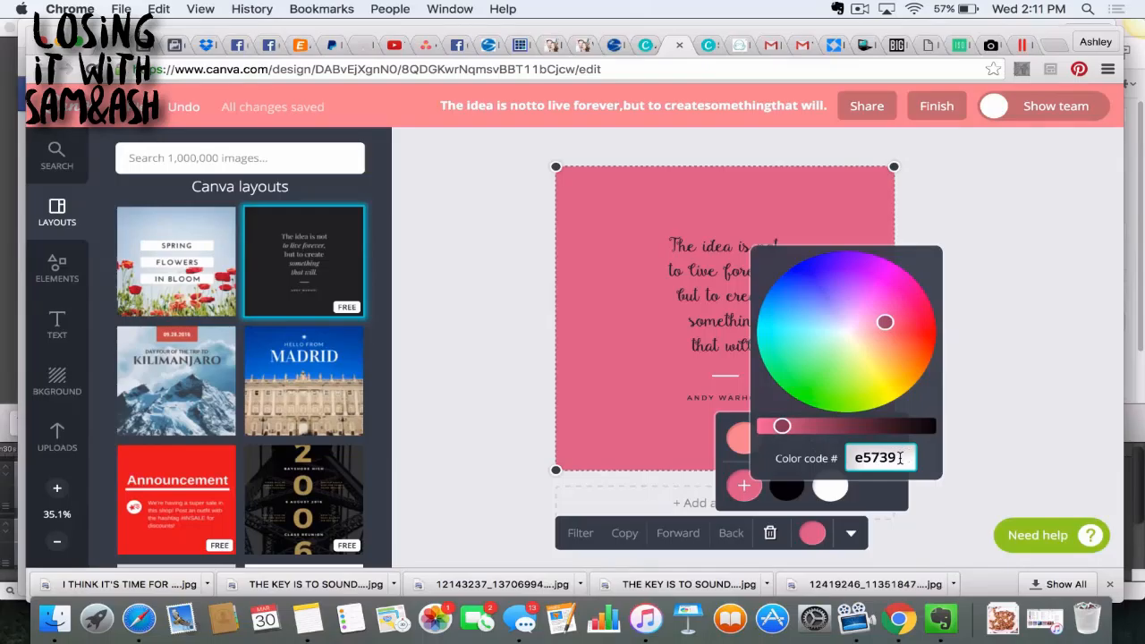
pyautogui.moveTo(899, 457); pyautogui.dragTo(857, 458)
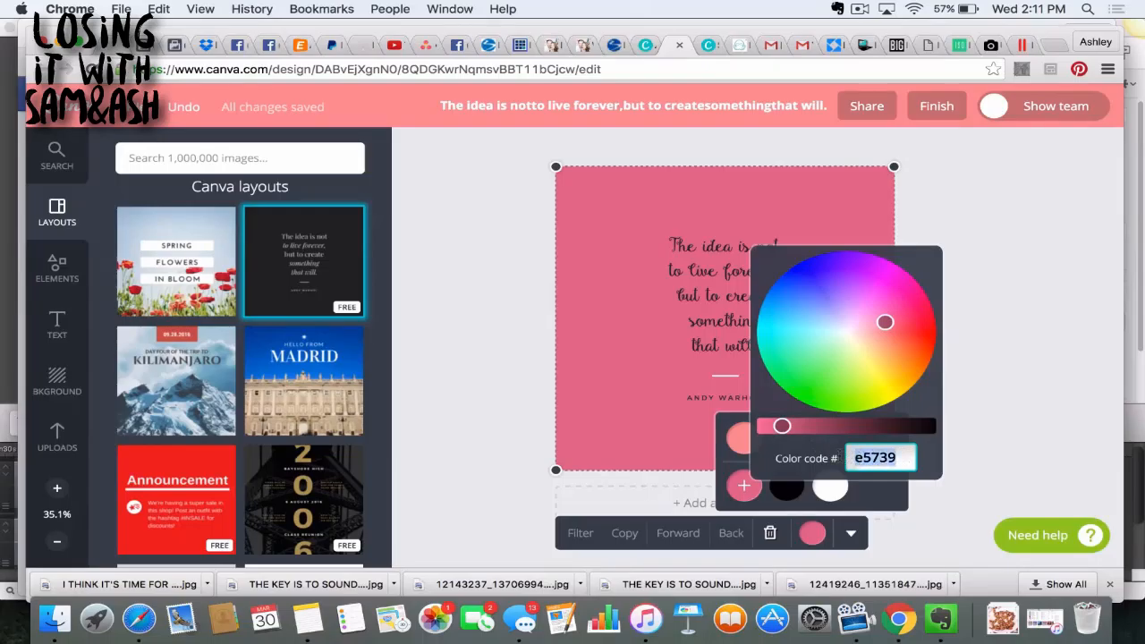
pyautogui.write('ff9999')
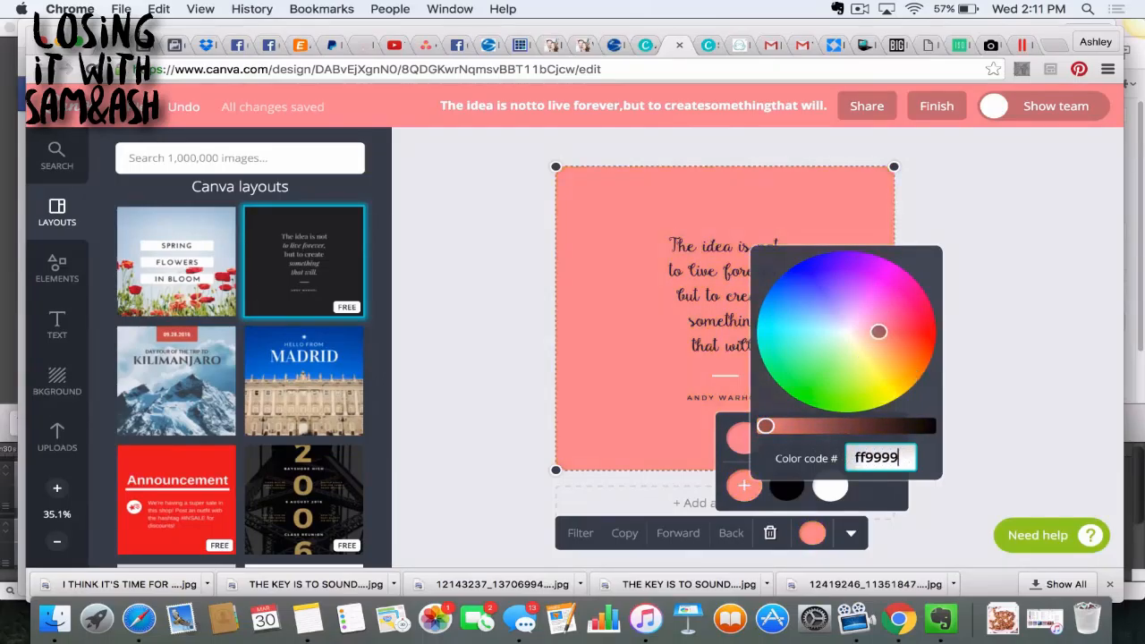
pyautogui.click(967, 436)
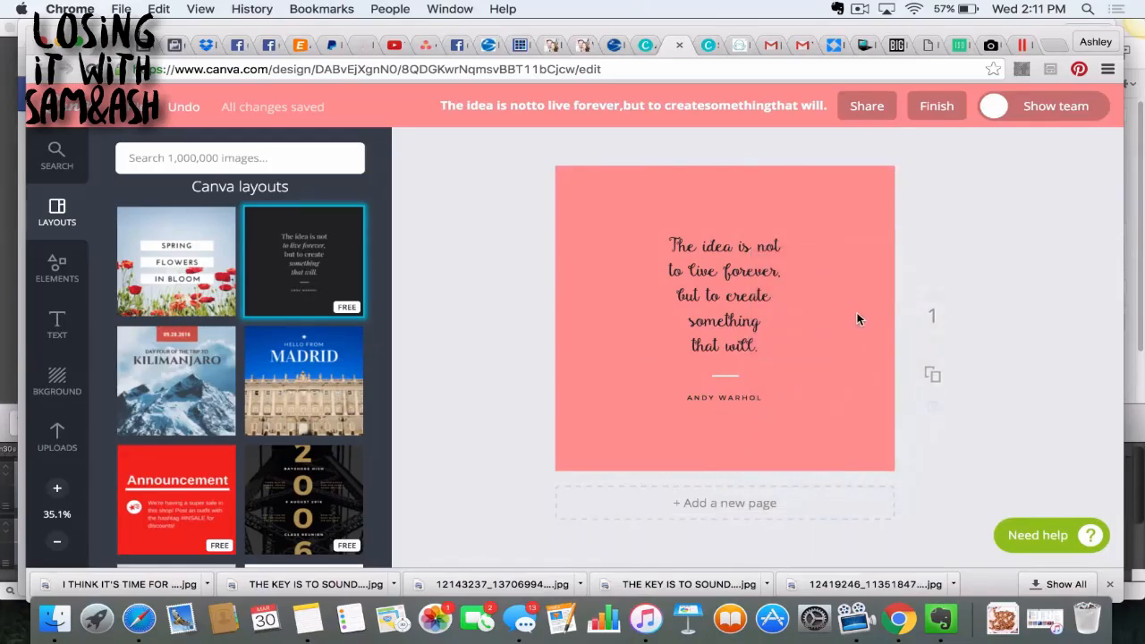
# - Try white and a custom blue on the quote text and return it to black
pyautogui.click(744, 278)
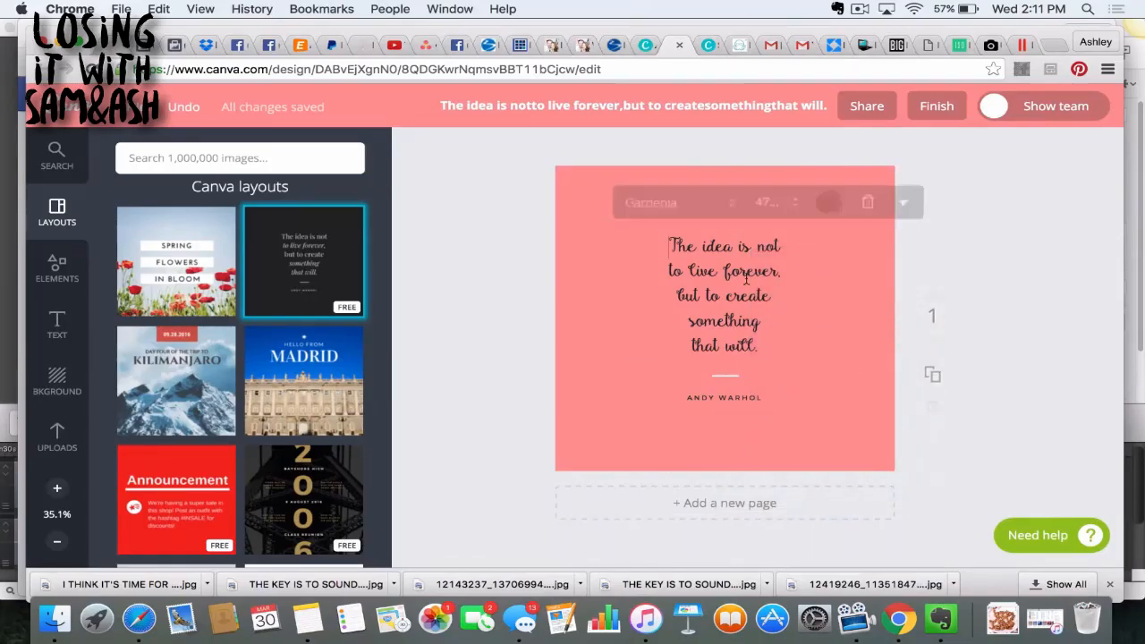
pyautogui.click(828, 204)
pyautogui.click(848, 296)
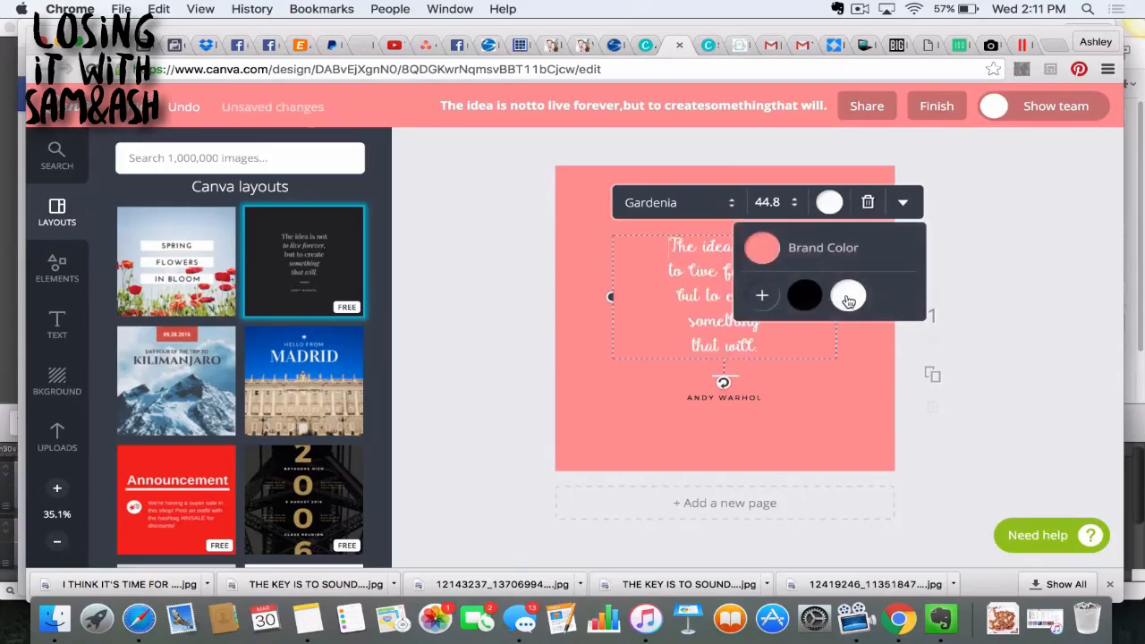
pyautogui.click(762, 299)
pyautogui.moveTo(864, 387); pyautogui.dragTo(823, 261)
pyautogui.click(846, 295)
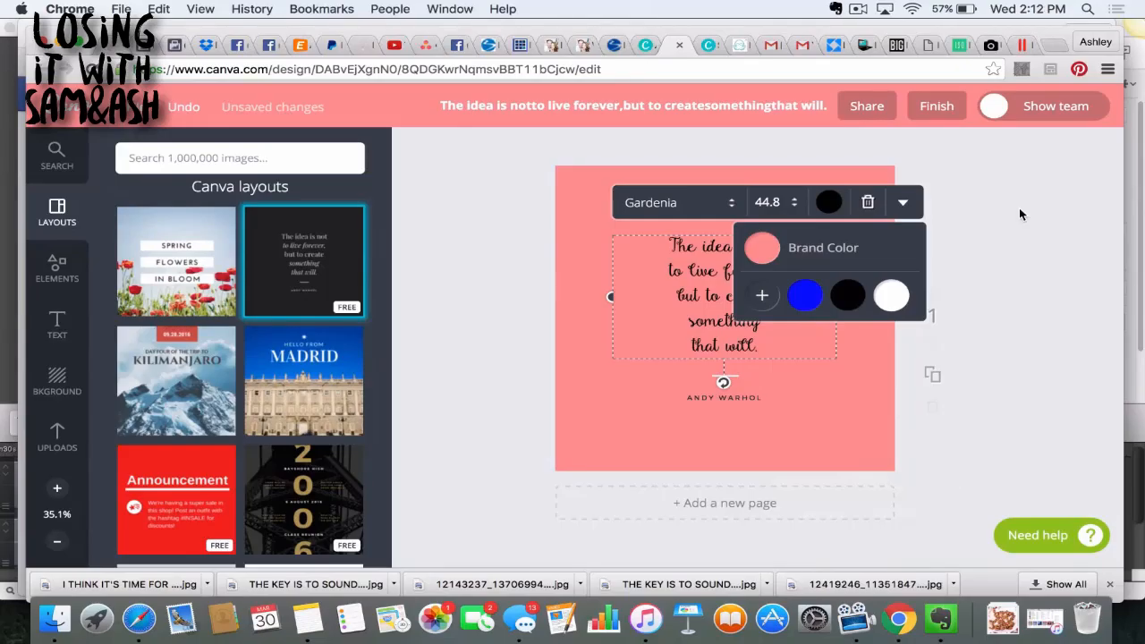
# - Try the Hello from Madrid layout on the page and undo it
pyautogui.click(1020, 215)
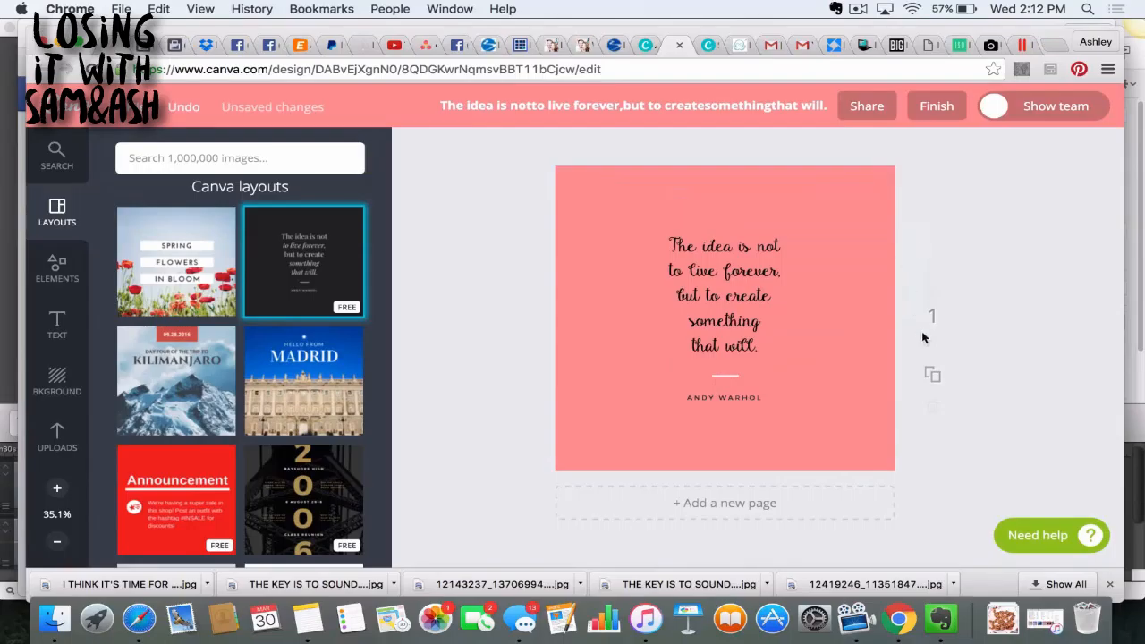
pyautogui.click(334, 368)
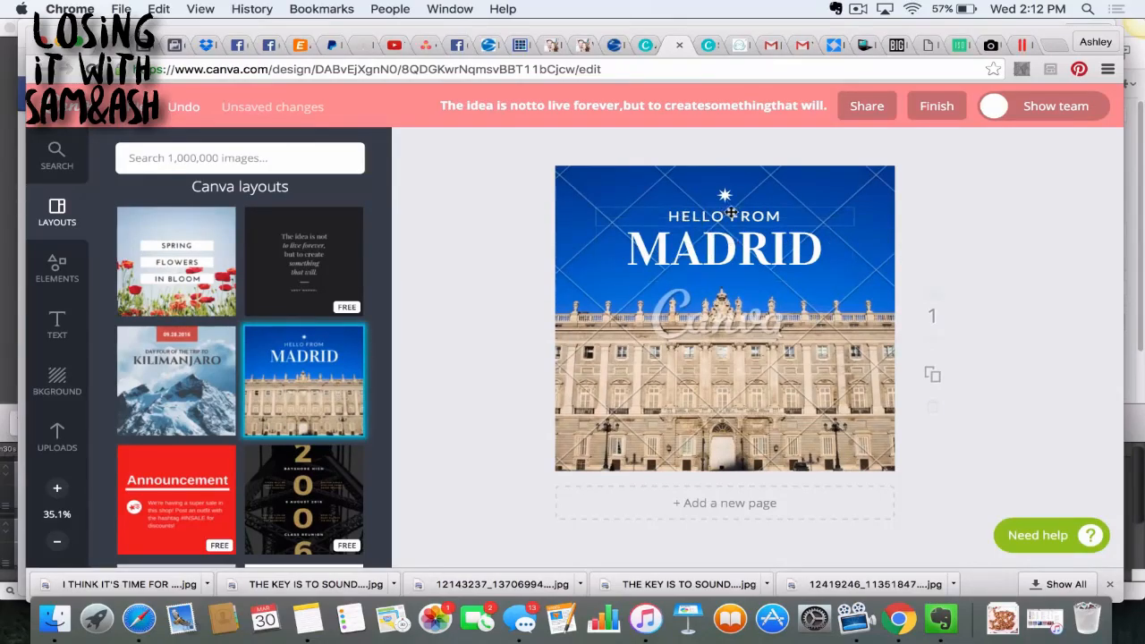
pyautogui.press('super+z')
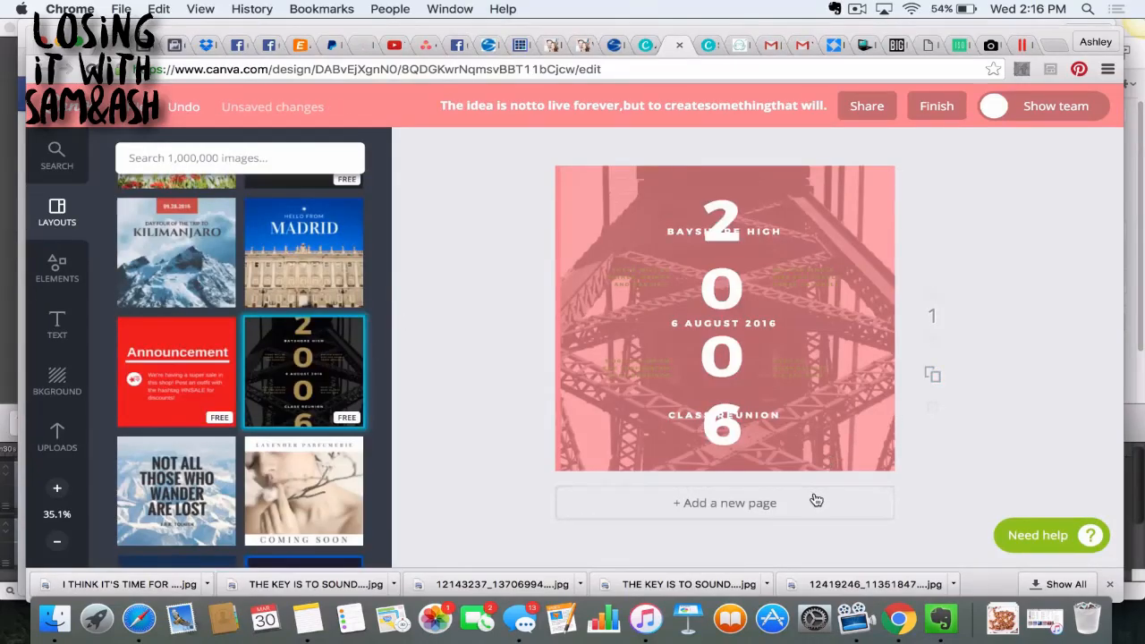
# - Add a second page and place the uploaded photo of the seated woman holding a coffee cup on it
pyautogui.click(816, 501)
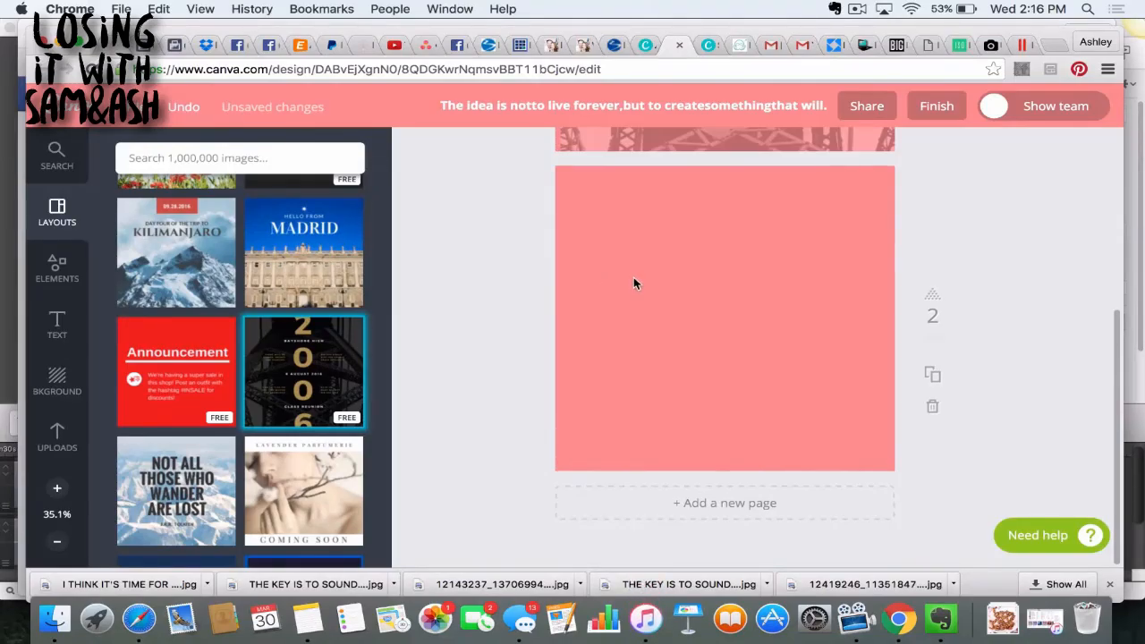
pyautogui.scroll(5, 317, 362)
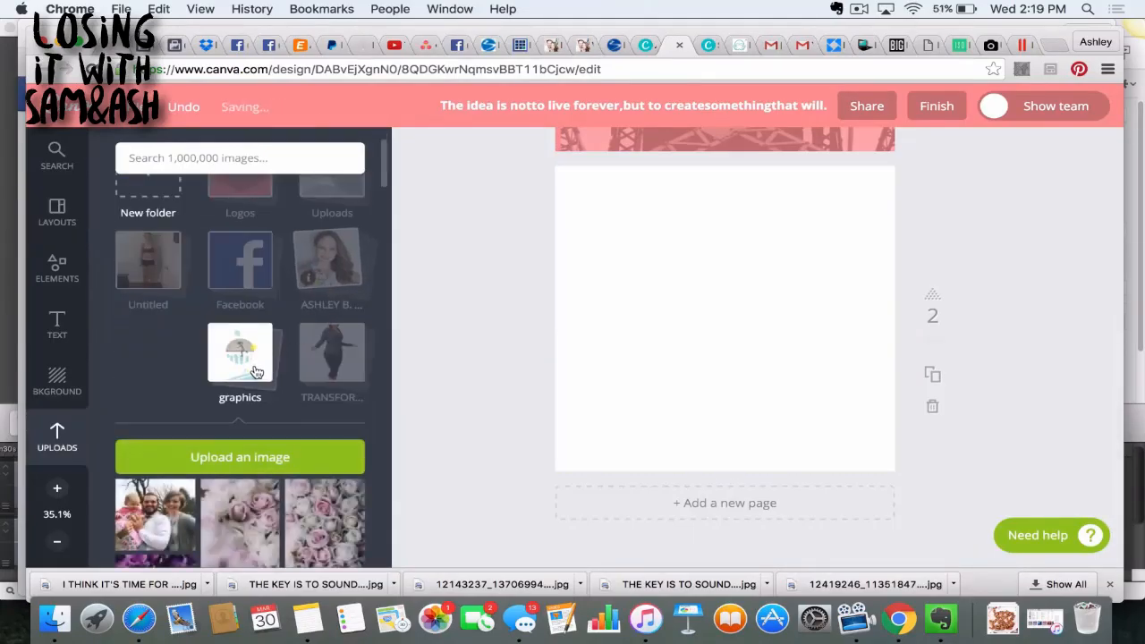
pyautogui.scroll(-3, 250, 384)
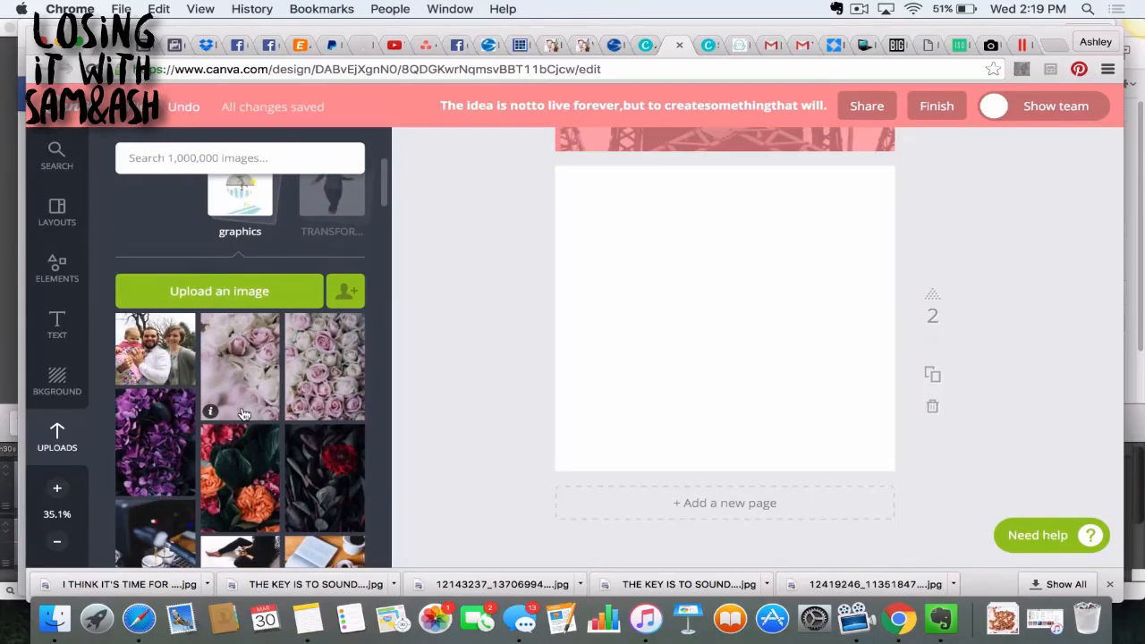
pyautogui.scroll(-3, 290, 474)
pyautogui.click(275, 375)
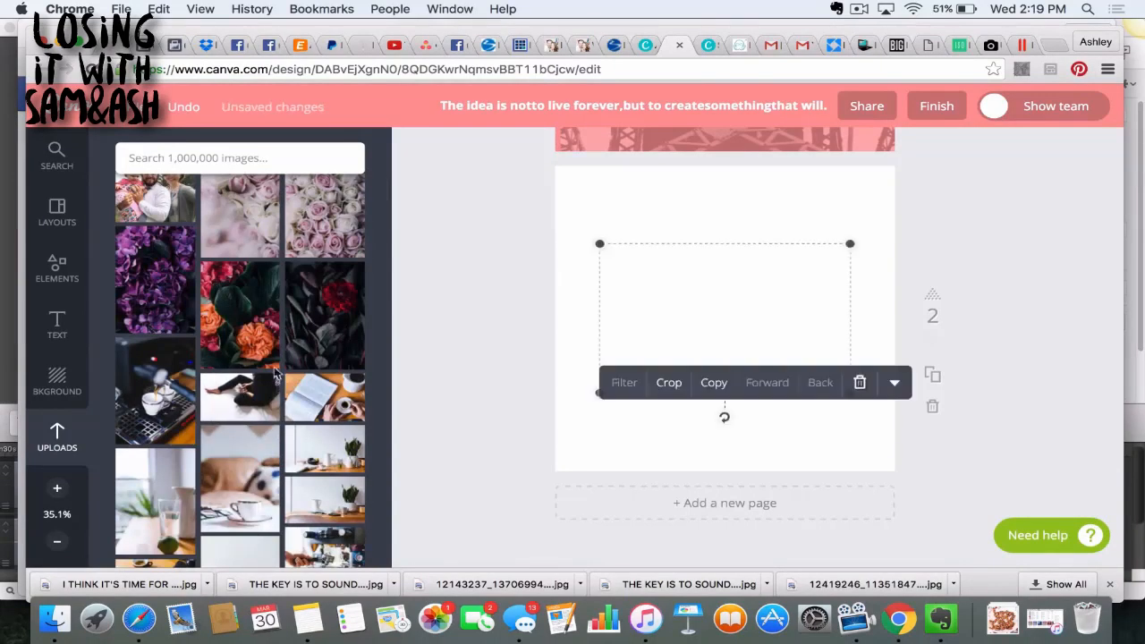
# - Enlarge the photo to cover the whole second page and shift it so the woman's whole foot is in view
pyautogui.moveTo(599, 243); pyautogui.dragTo(478, 159)
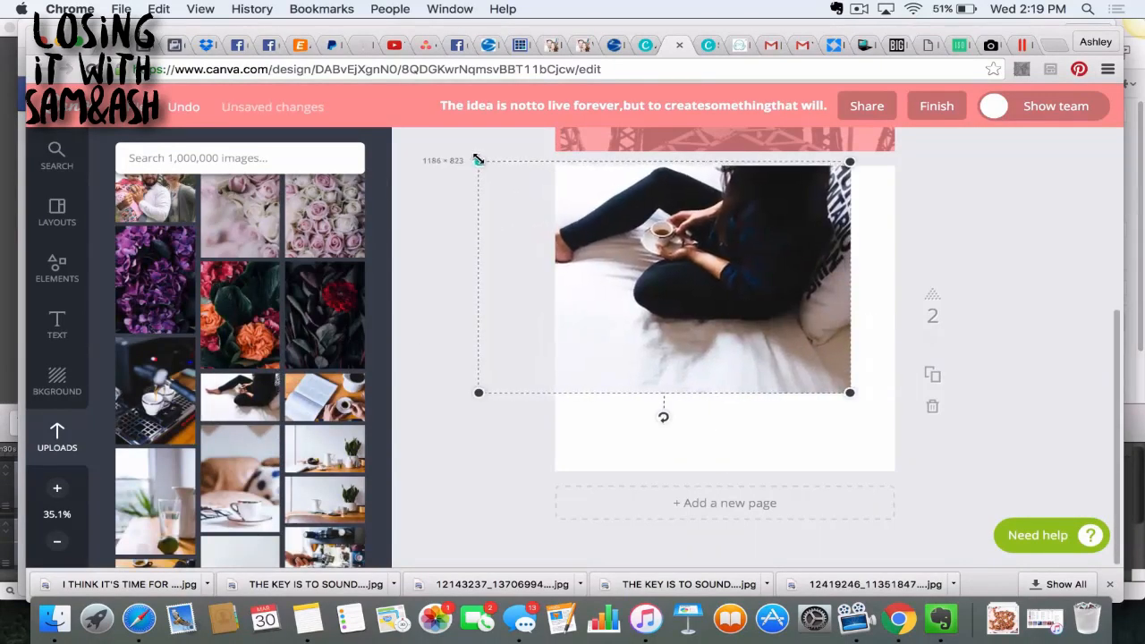
pyautogui.moveTo(849, 392); pyautogui.dragTo(951, 479)
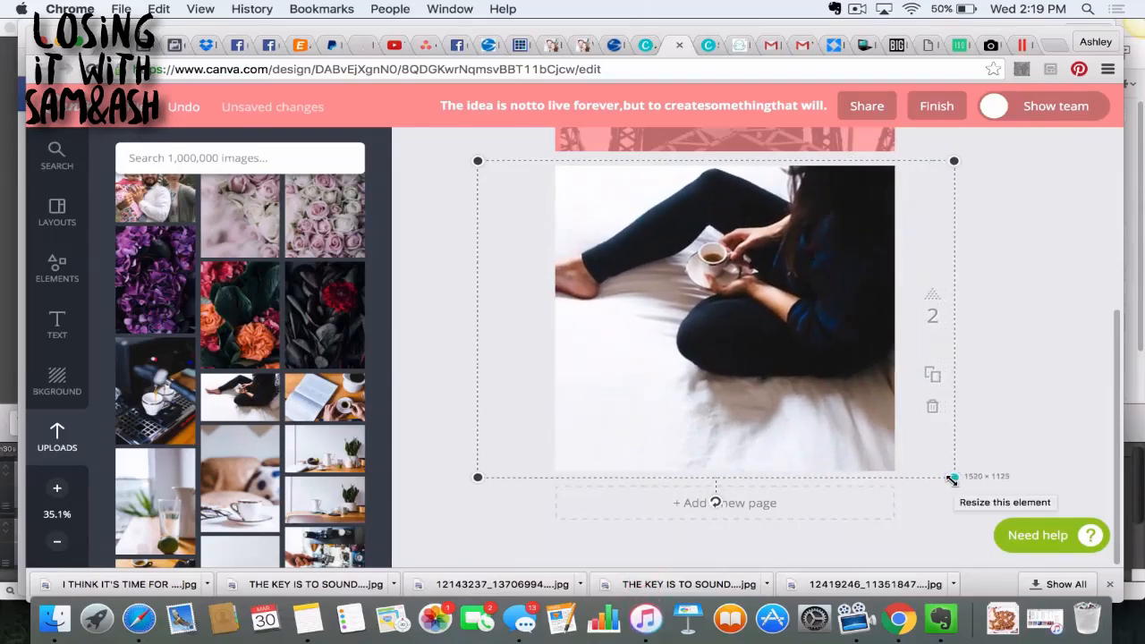
pyautogui.moveTo(951, 479); pyautogui.dragTo(933, 474)
pyautogui.moveTo(932, 161); pyautogui.dragTo(925, 166)
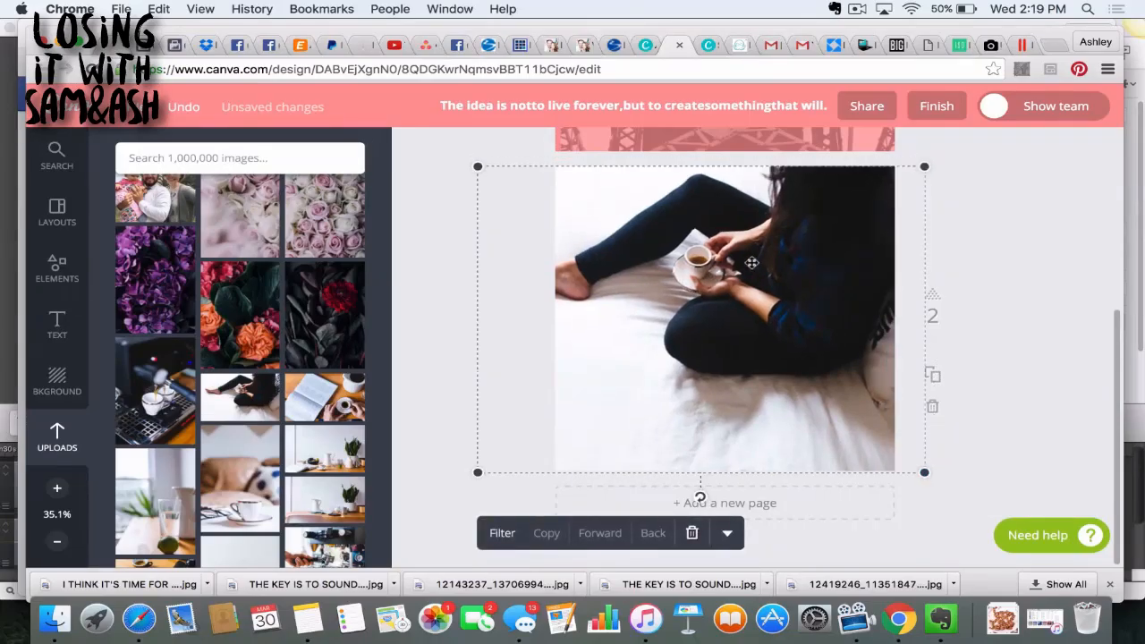
pyautogui.moveTo(752, 262); pyautogui.dragTo(834, 248)
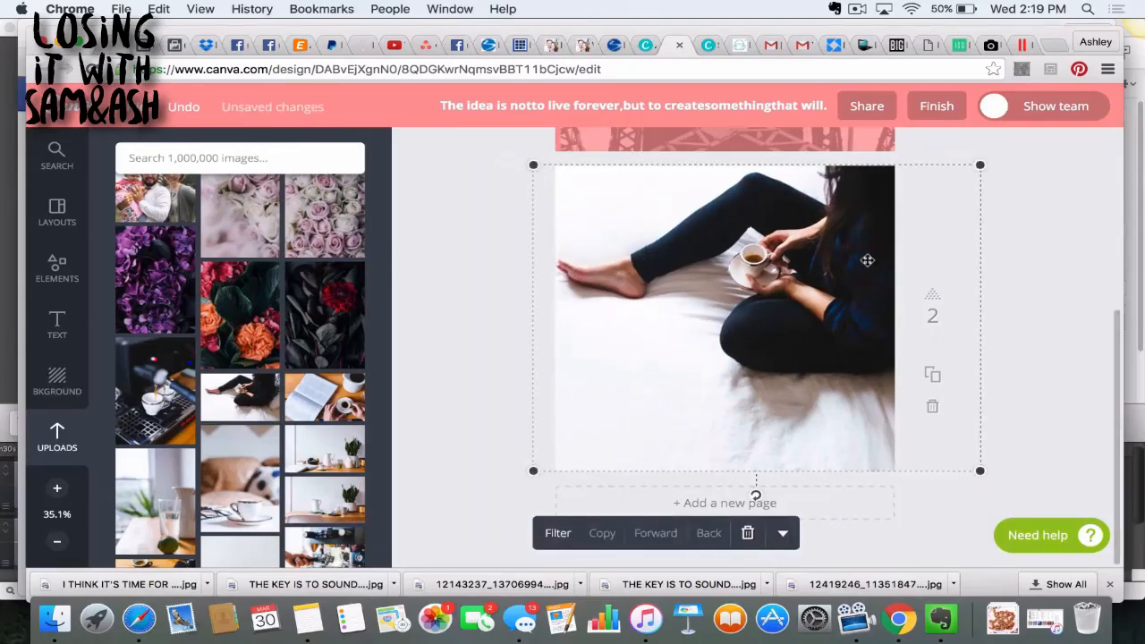
pyautogui.click(1035, 224)
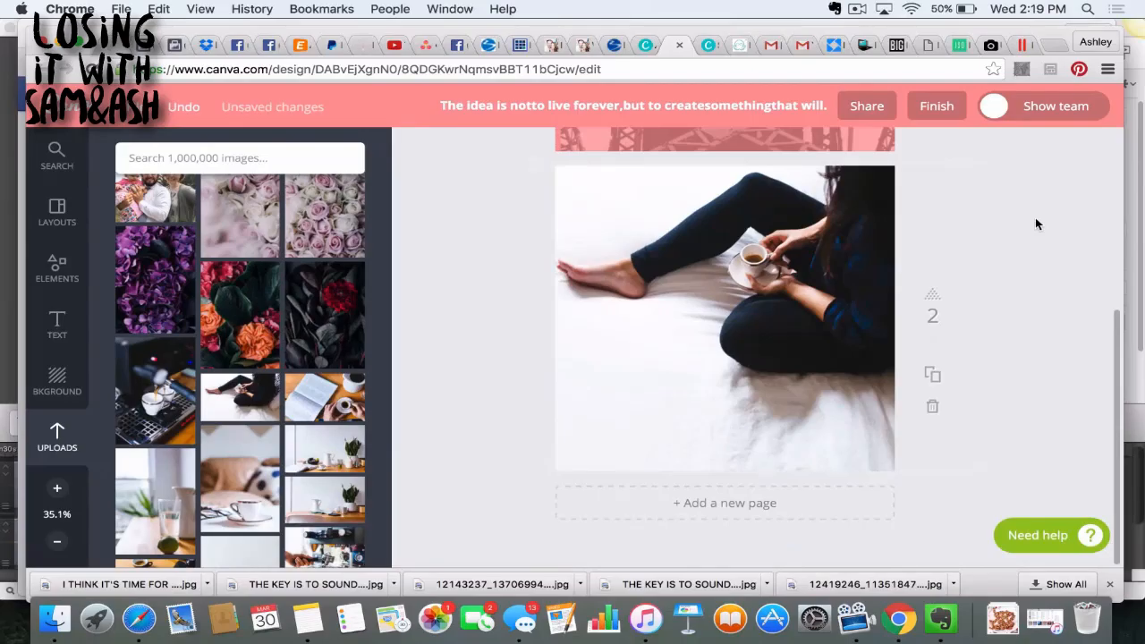
# - Search the web for relaxation quotes and find a short quote on BrainyQuote's Relax Quotes page
pyautogui.click(1054, 45)
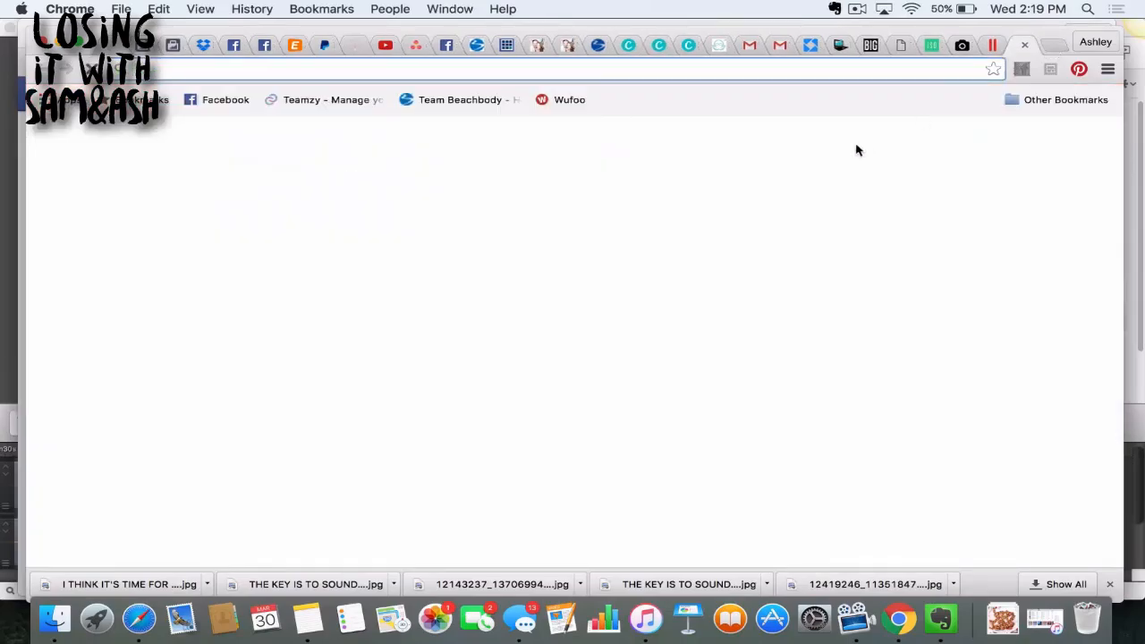
pyautogui.click(792, 69)
pyautogui.write('relaxation quotes')
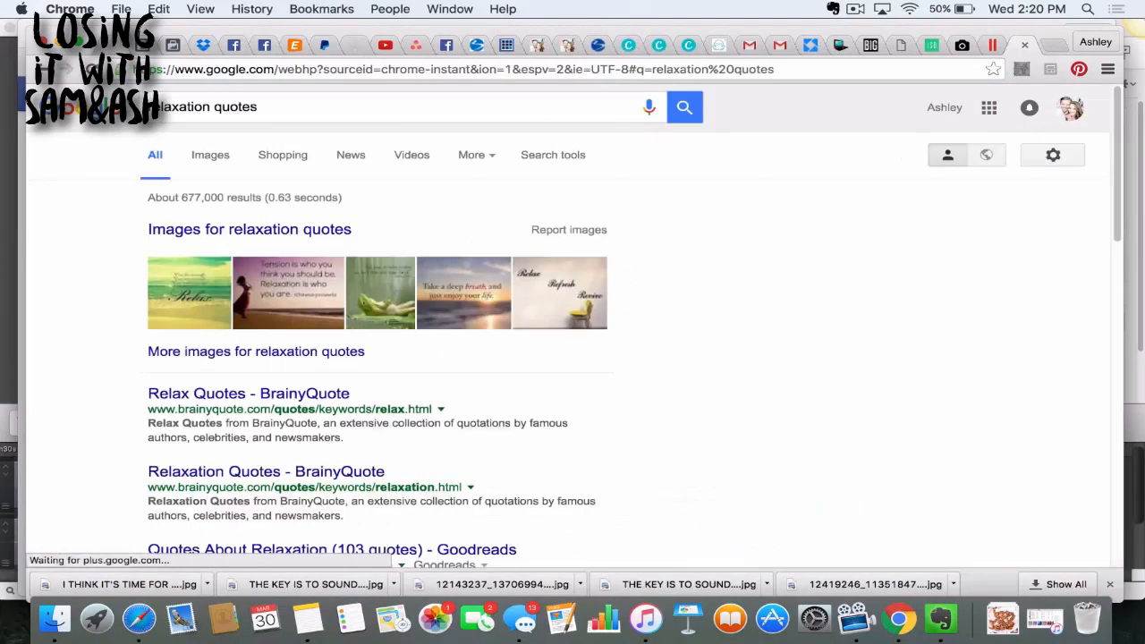
pyautogui.scroll(-1, 372, 393)
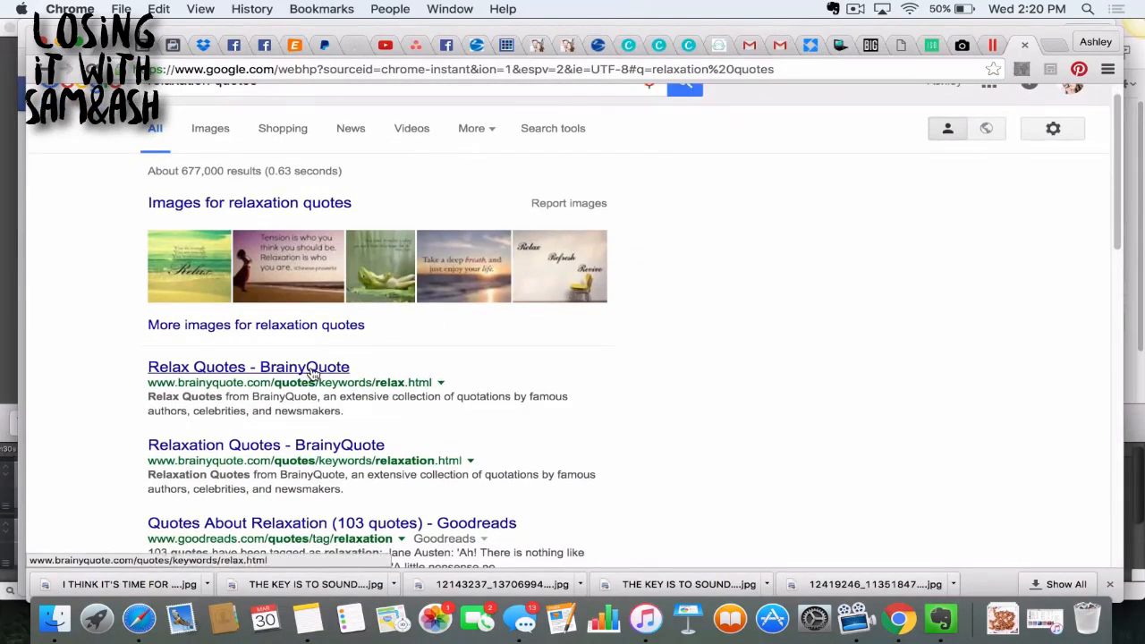
pyautogui.click(311, 370)
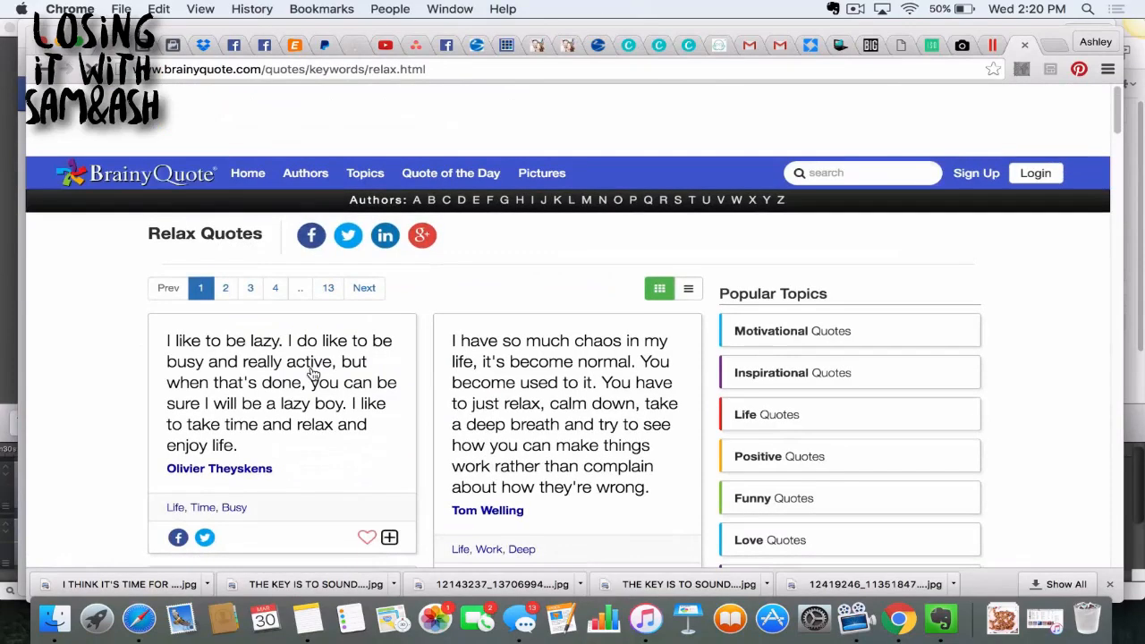
pyautogui.scroll(-10, 444, 289)
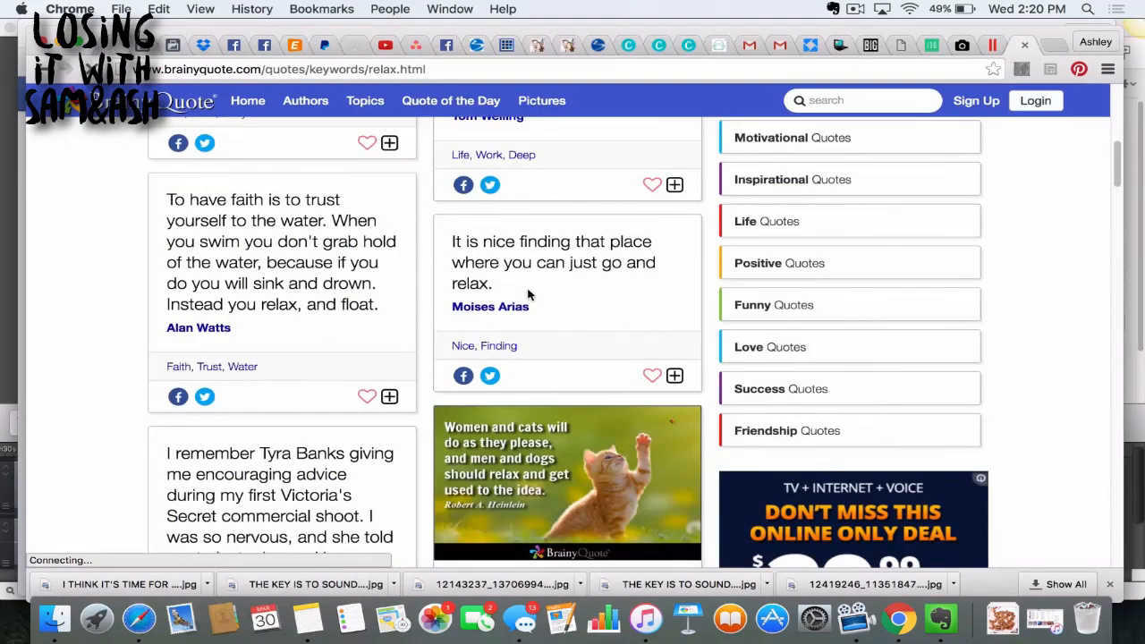
# - Return to the Canva design and add a heading reading "It is nice finding that place where you can just go and relax." without the source link
pyautogui.click(686, 47)
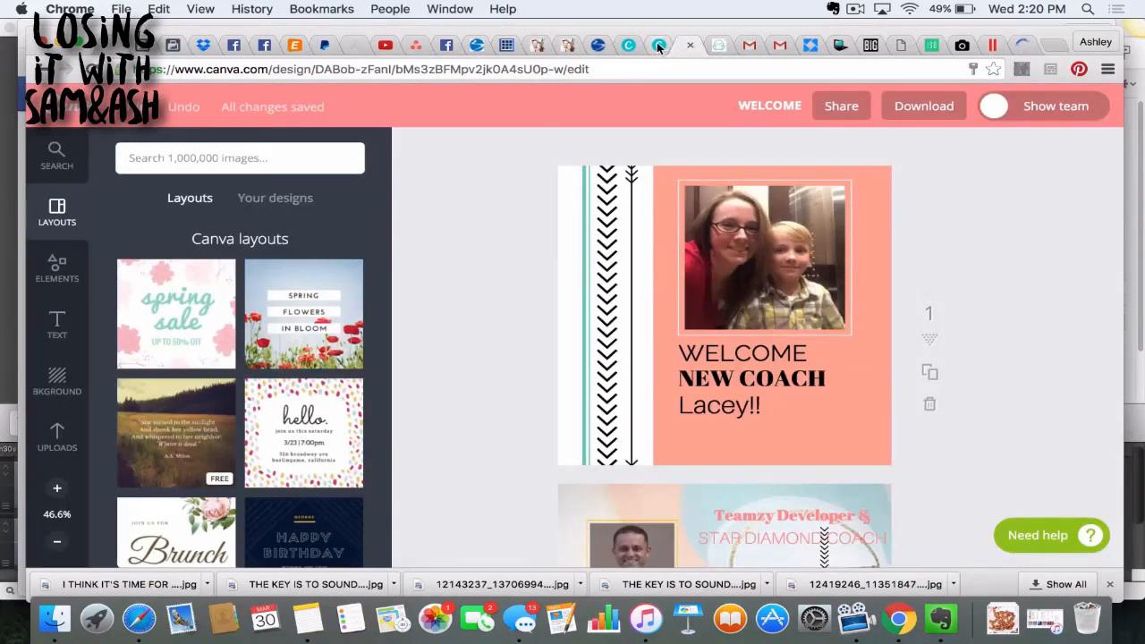
pyautogui.click(658, 47)
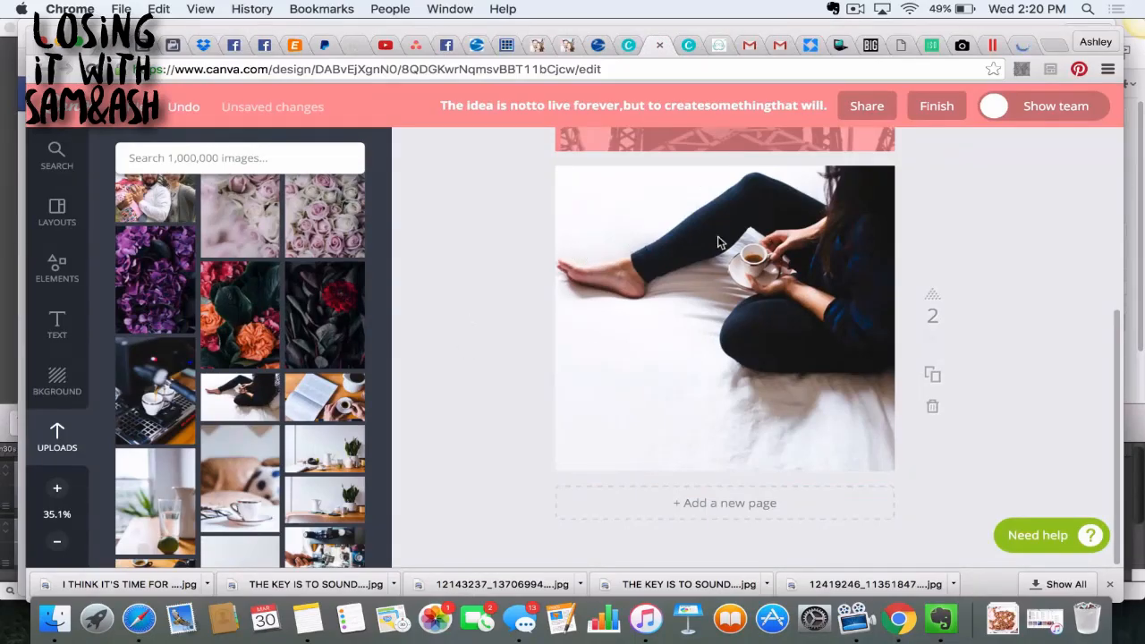
pyautogui.click(56, 318)
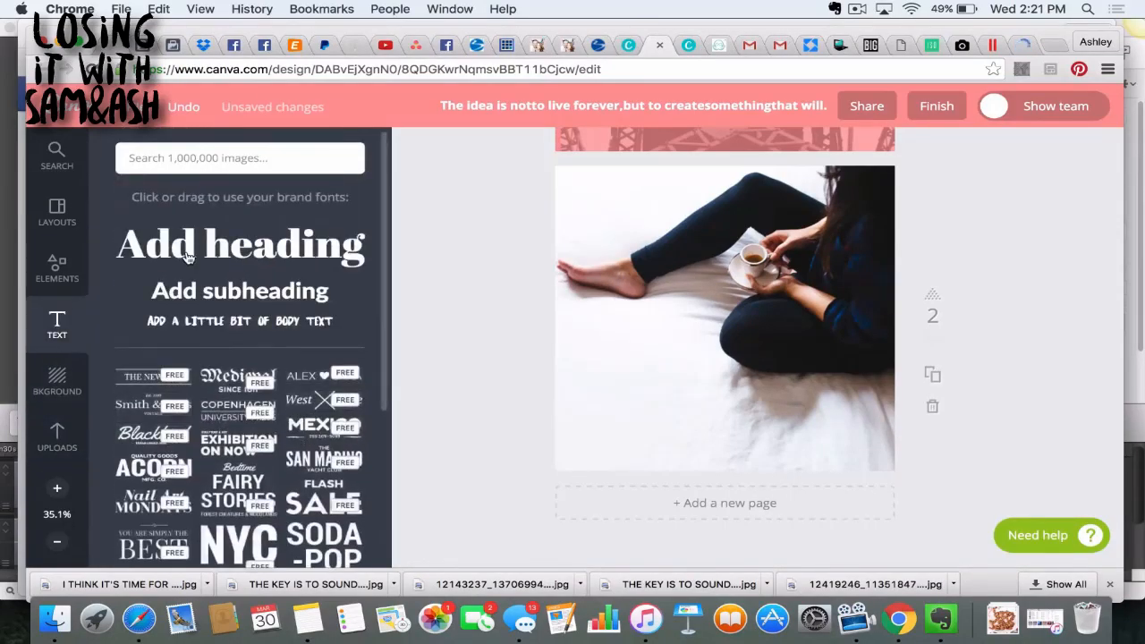
pyautogui.scroll(-6, 178, 442)
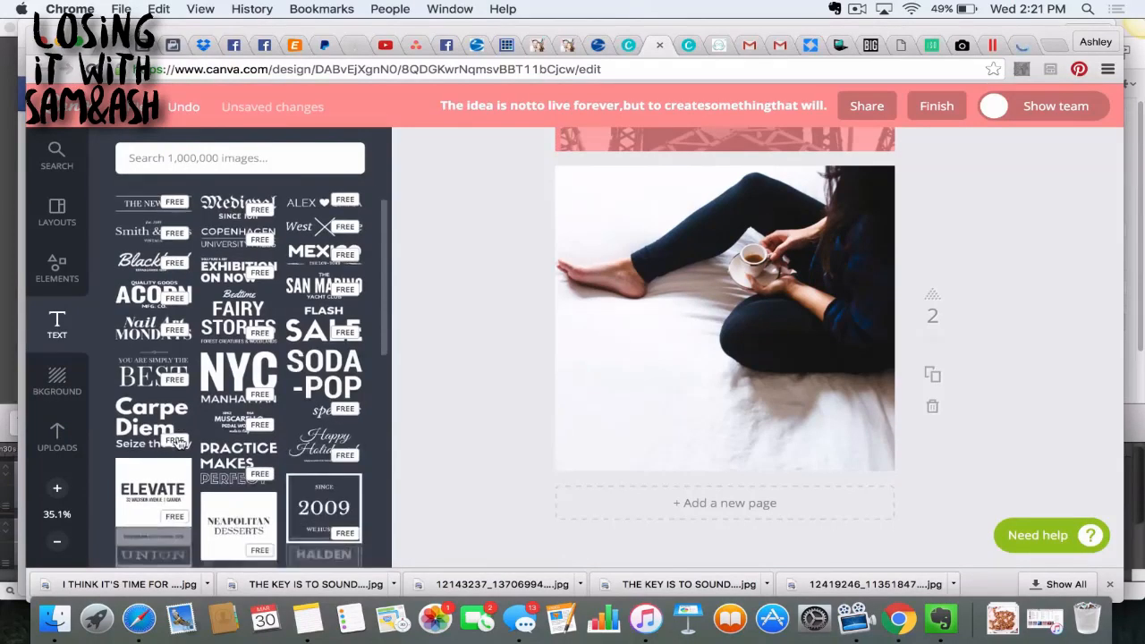
pyautogui.scroll(-8, 178, 442)
pyautogui.scroll(14, 178, 441)
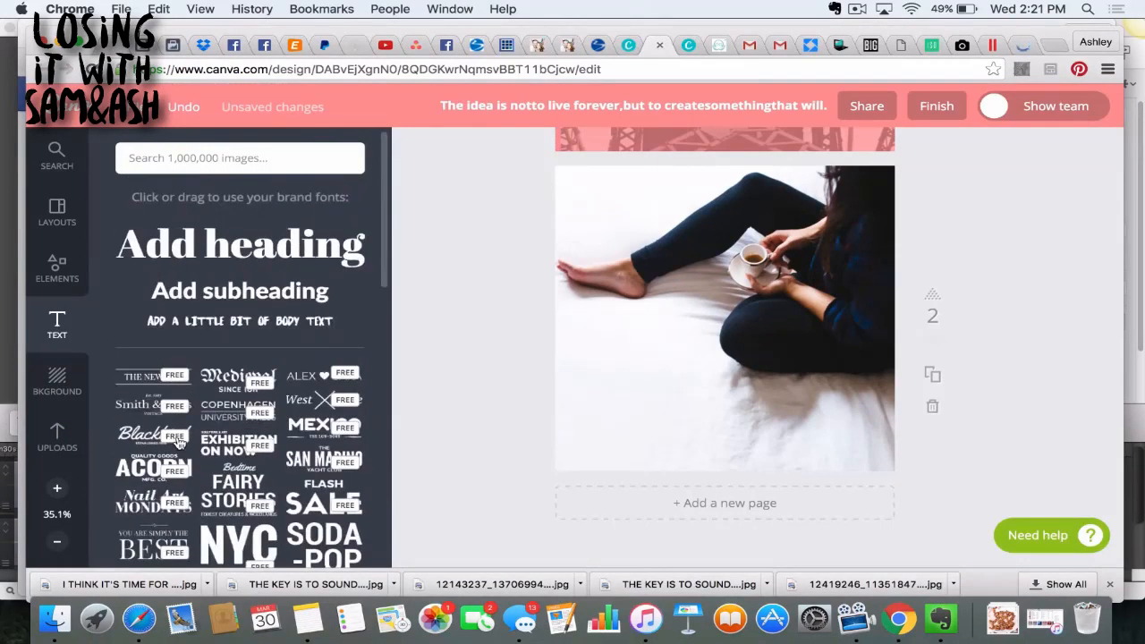
pyautogui.click(236, 259)
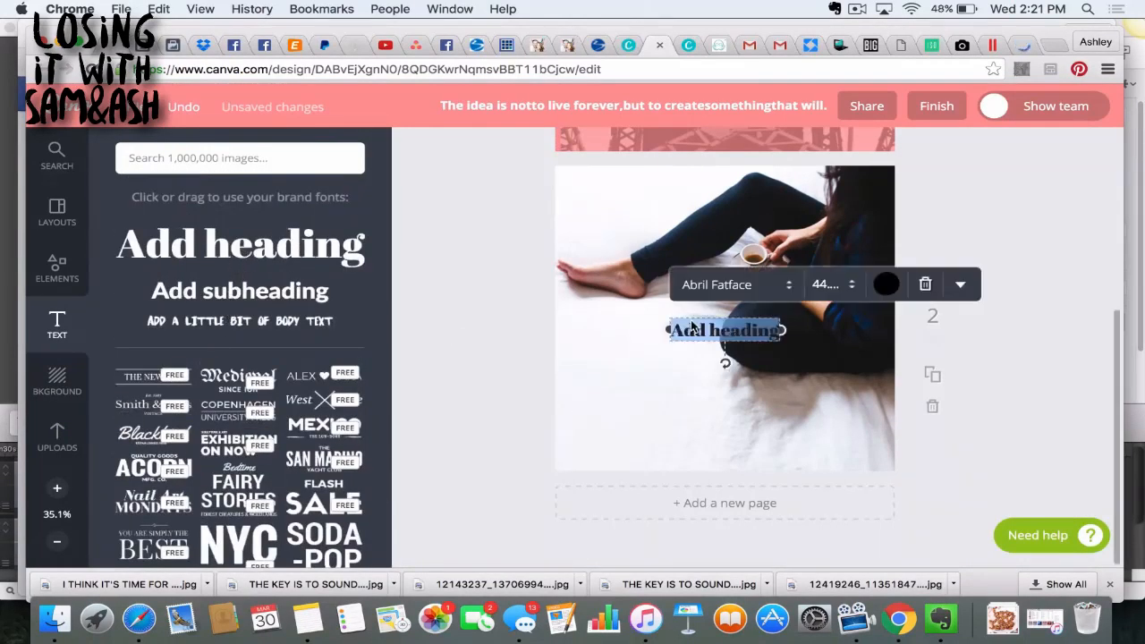
pyautogui.press('super+v')
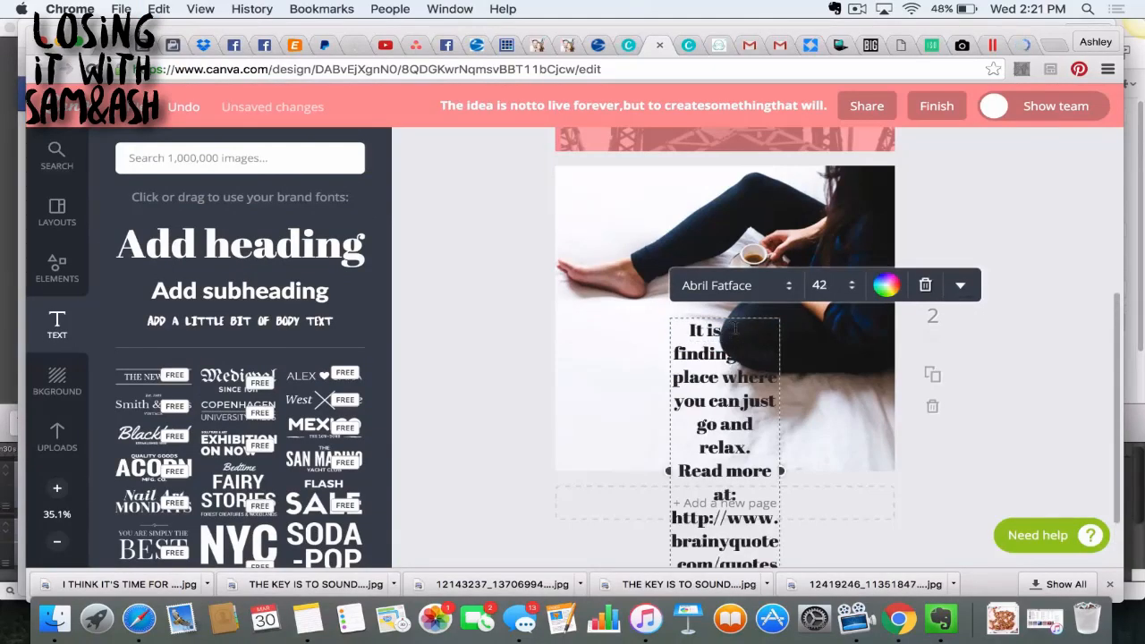
pyautogui.moveTo(685, 388); pyautogui.dragTo(748, 449)
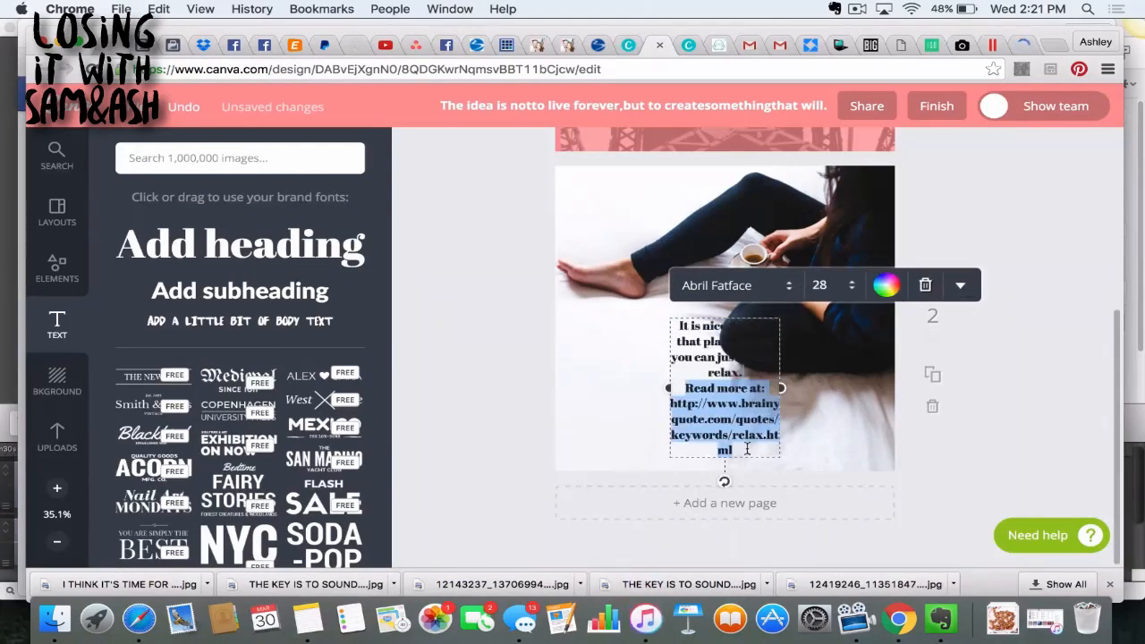
pyautogui.press('BackSpace')
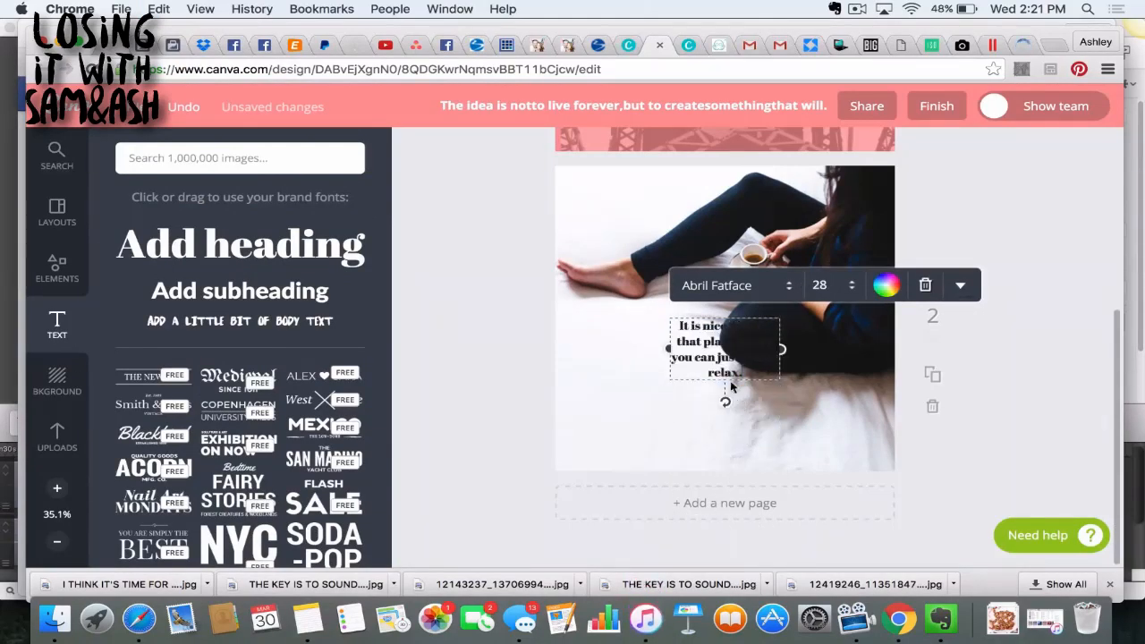
# - Place the quote on the white bedding below the woman's foot and set its font size to 36
pyautogui.moveTo(731, 386); pyautogui.dragTo(649, 437)
pyautogui.click(740, 336)
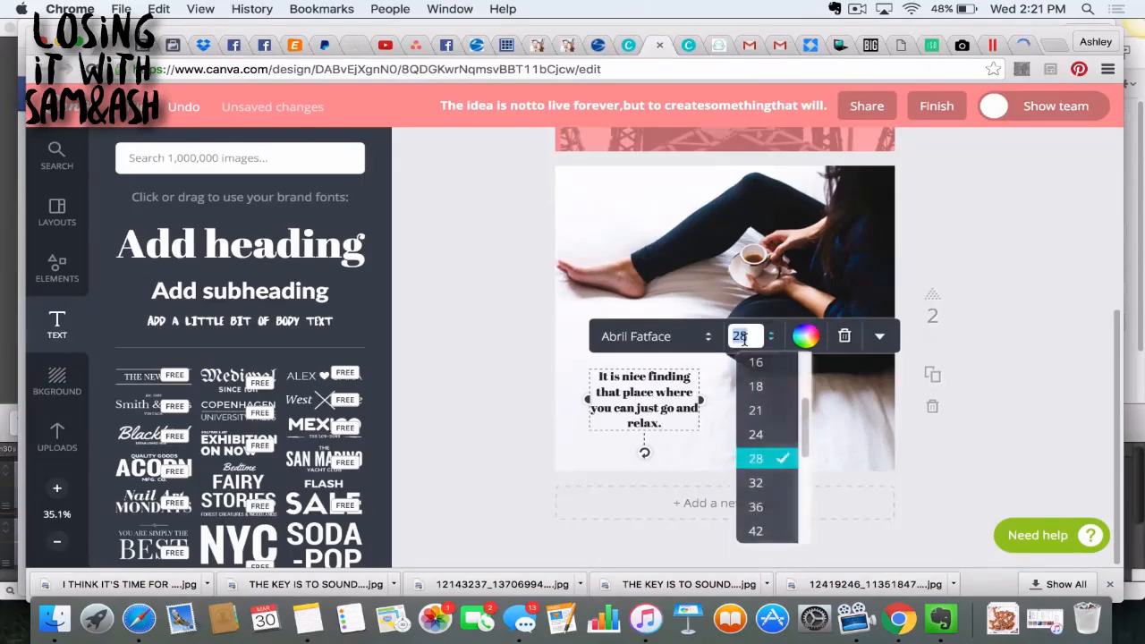
pyautogui.click(755, 482)
pyautogui.moveTo(620, 390); pyautogui.dragTo(619, 355)
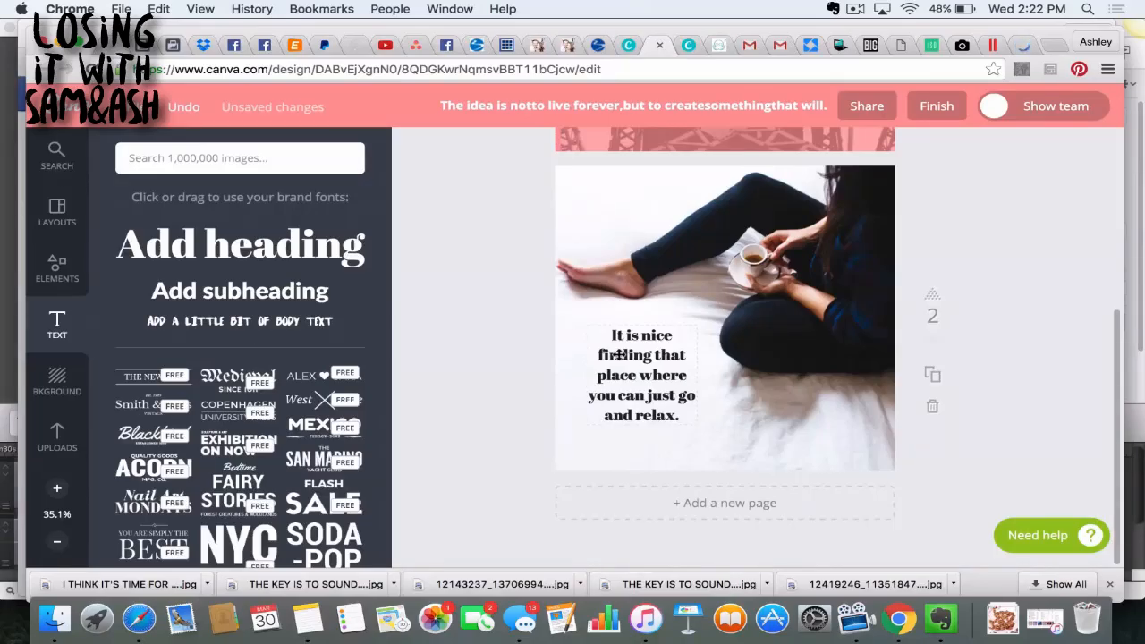
pyautogui.moveTo(619, 356); pyautogui.dragTo(620, 353)
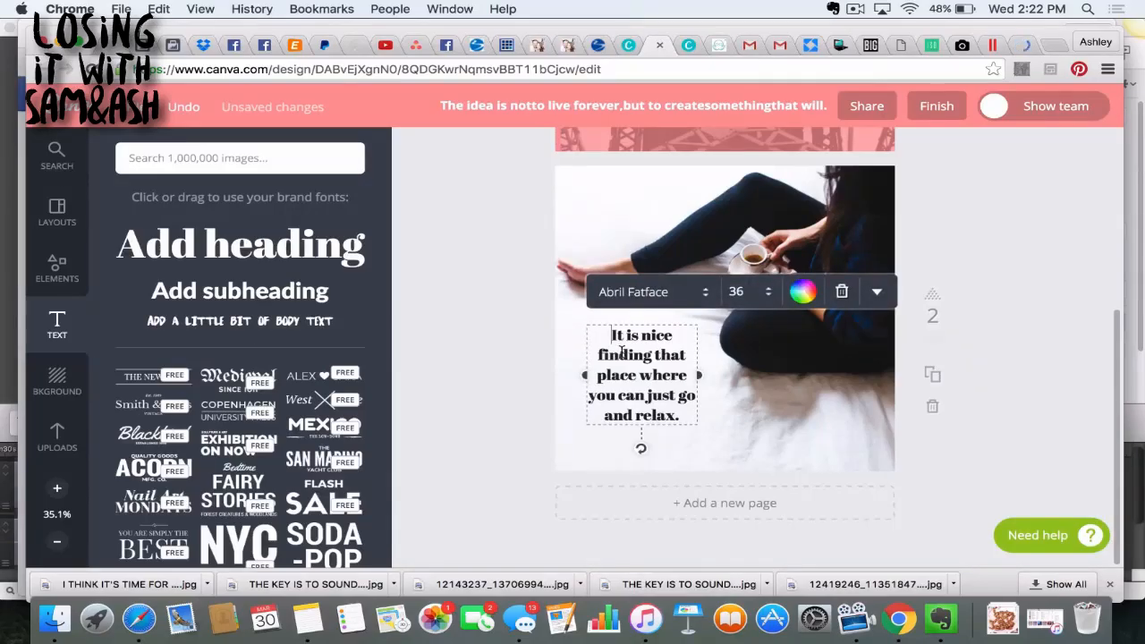
# - Change the quote's font to Bebas Neue
pyautogui.click(621, 351)
pyautogui.click(648, 291)
pyautogui.scroll(-10, 655, 364)
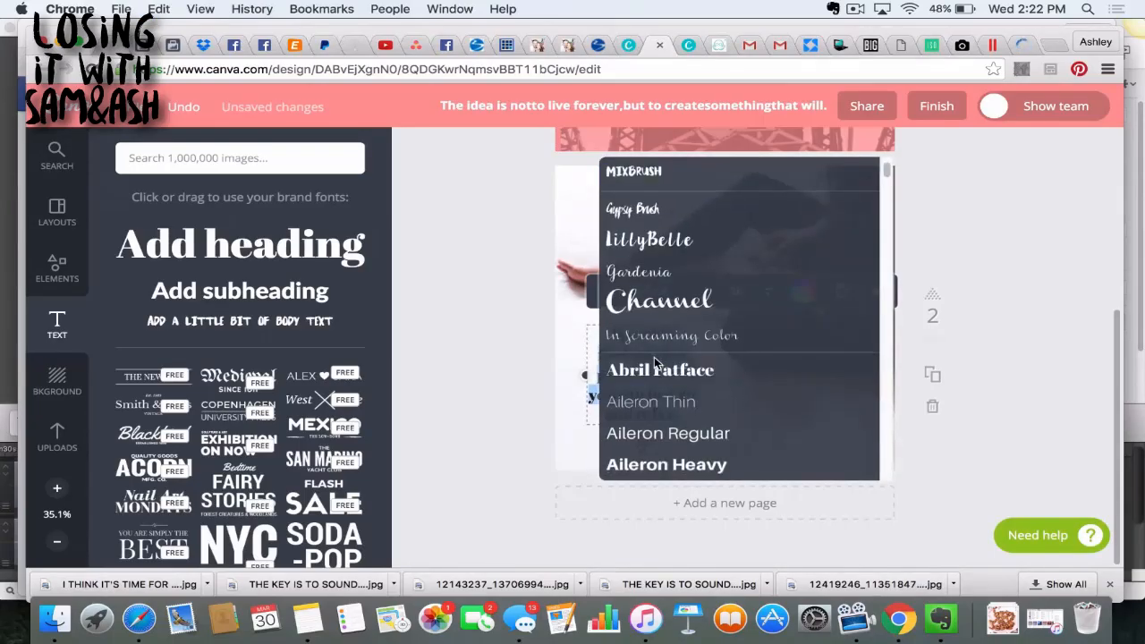
pyautogui.scroll(-12, 654, 357)
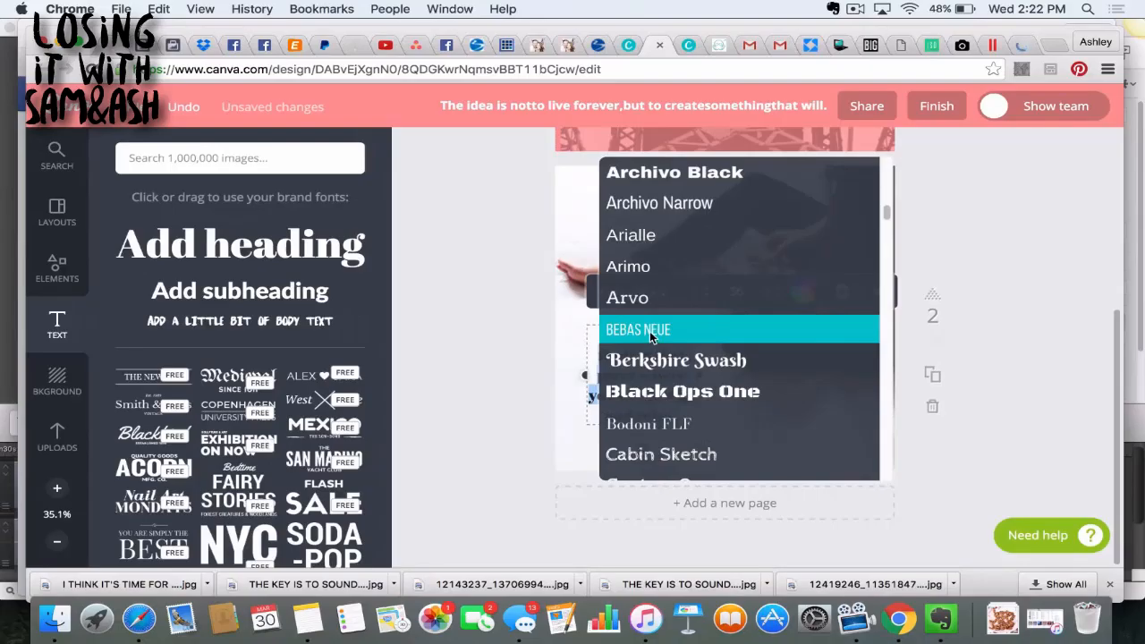
pyautogui.click(650, 332)
# - Set the quote's font size to 42 and make the text bold
pyautogui.click(740, 297)
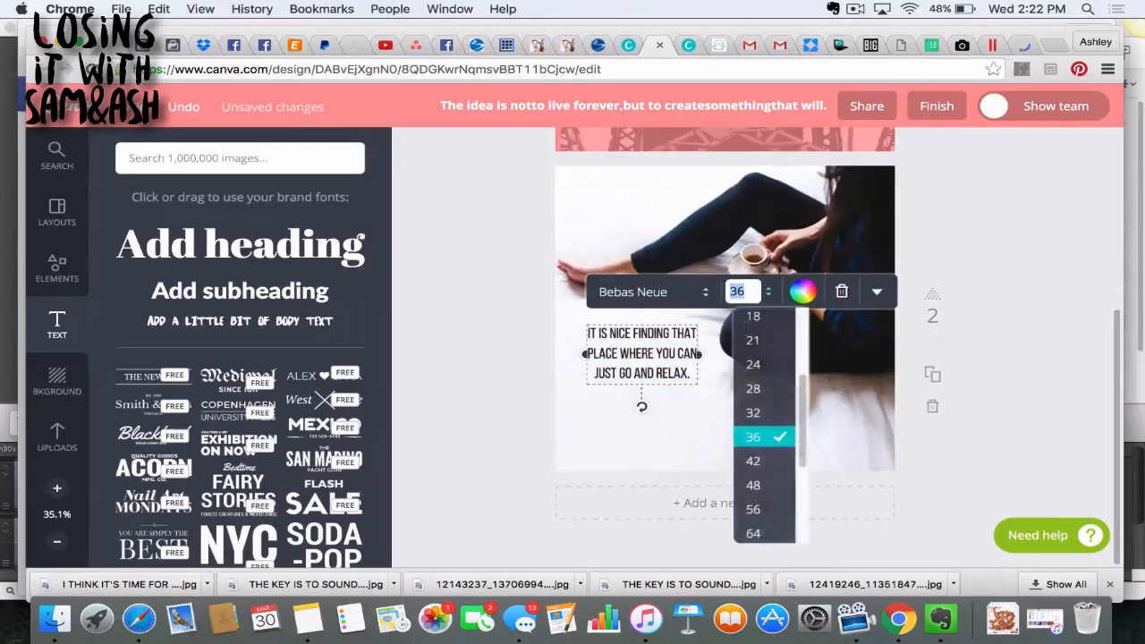
pyautogui.click(763, 467)
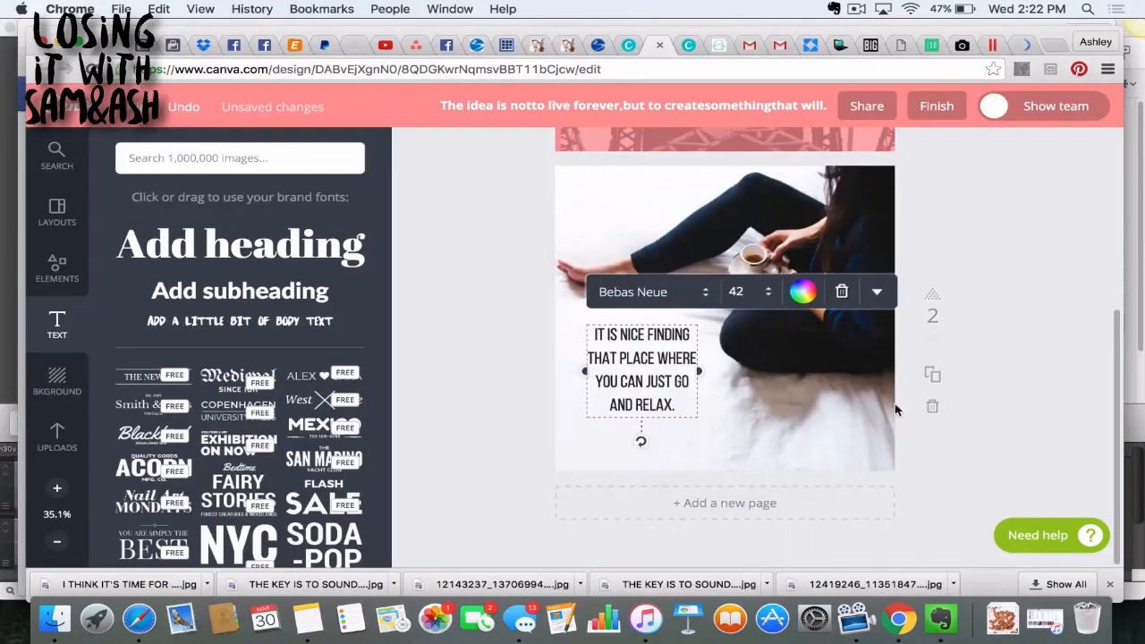
pyautogui.click(876, 292)
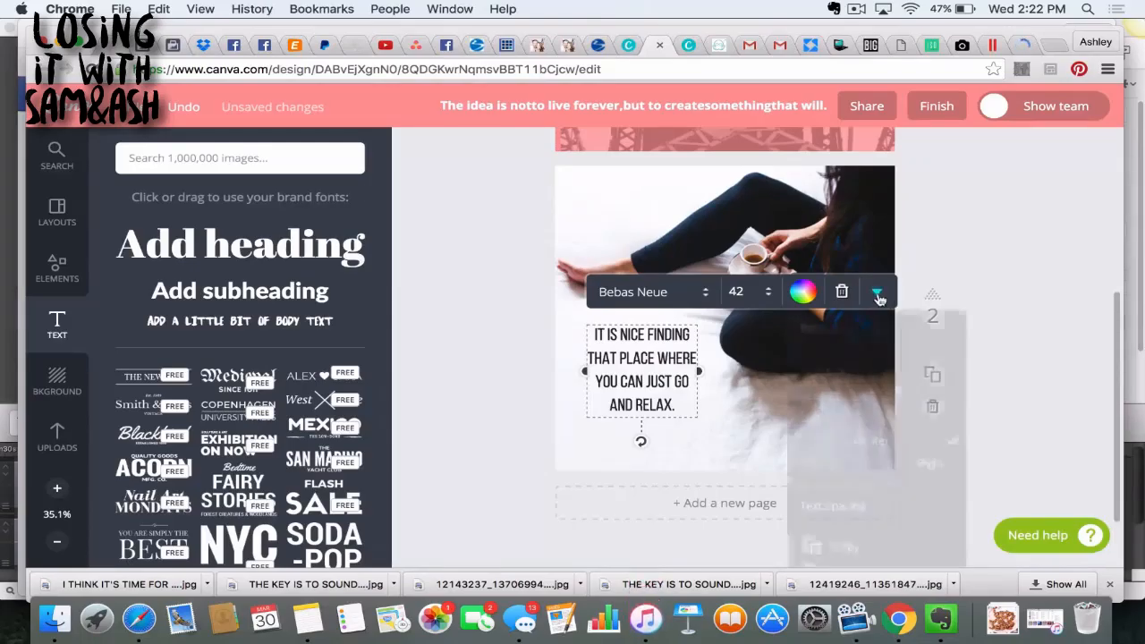
pyautogui.click(813, 331)
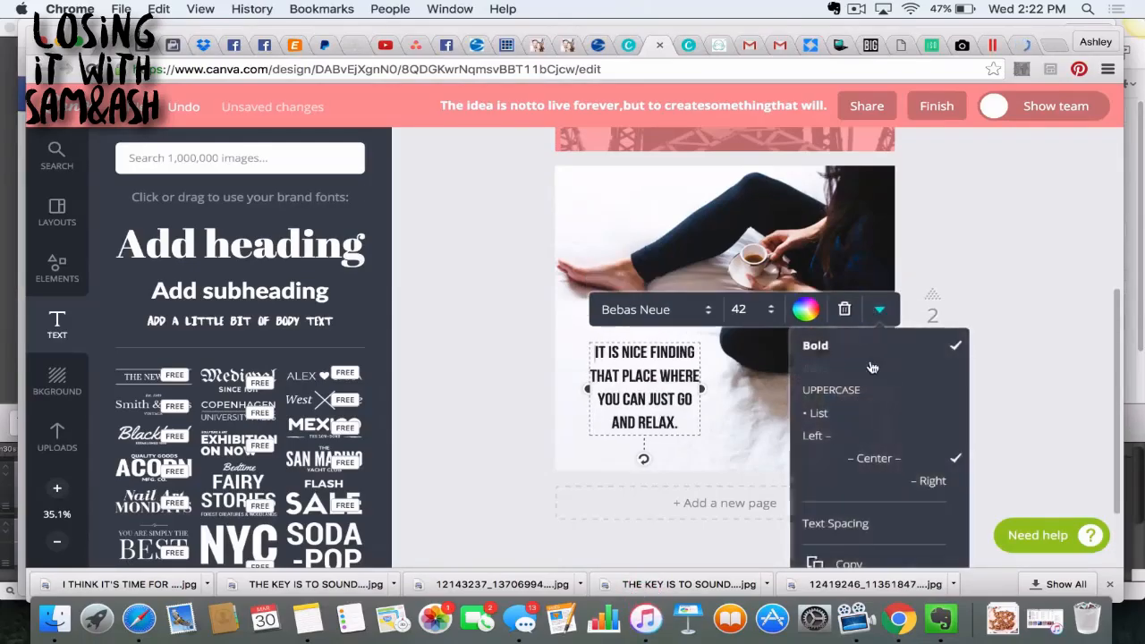
# - Left-align the quote and move it slightly higher on the white bedding
pyautogui.click(820, 436)
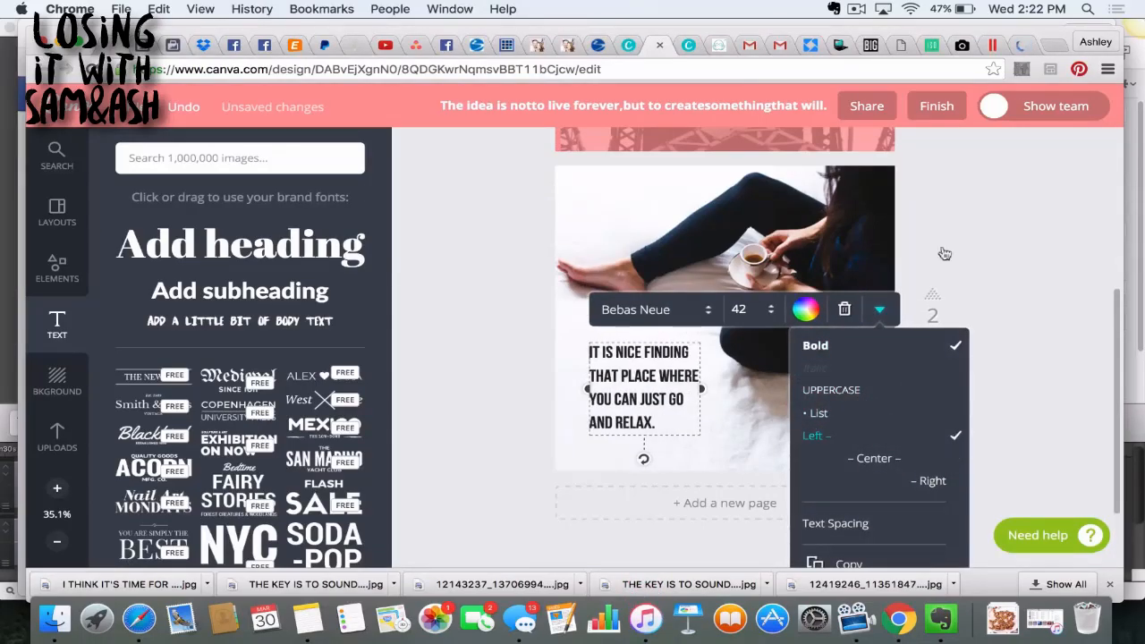
pyautogui.click(983, 217)
pyautogui.moveTo(638, 367); pyautogui.dragTo(637, 350)
# - Set the quote's font size to 48 and shift the text slightly up and to the right
pyautogui.click(748, 293)
pyautogui.click(754, 461)
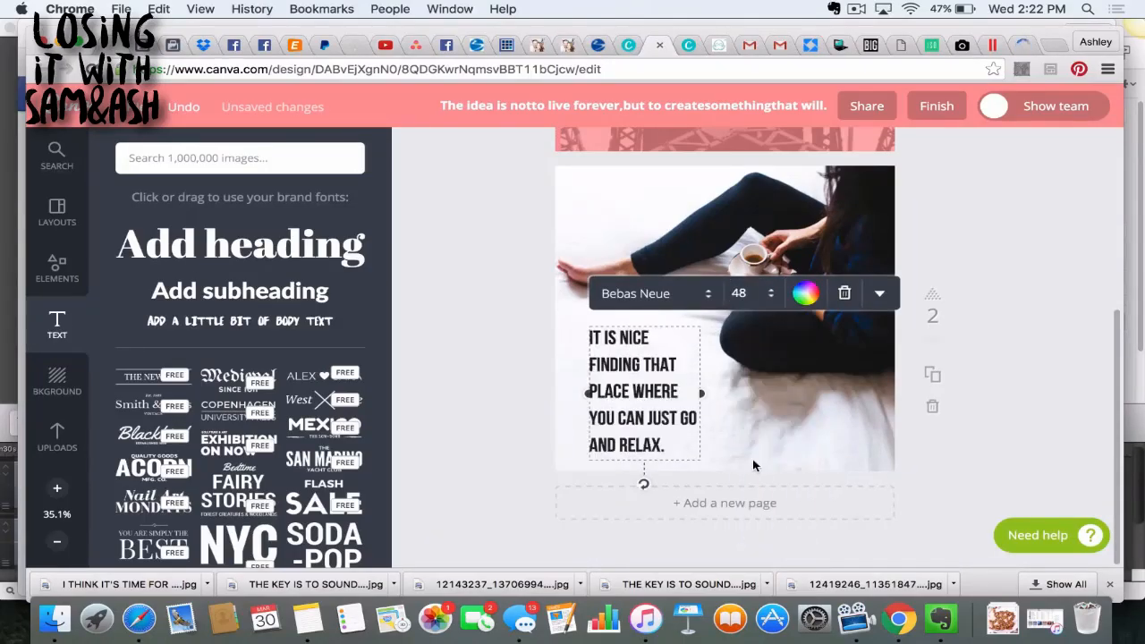
pyautogui.click(973, 281)
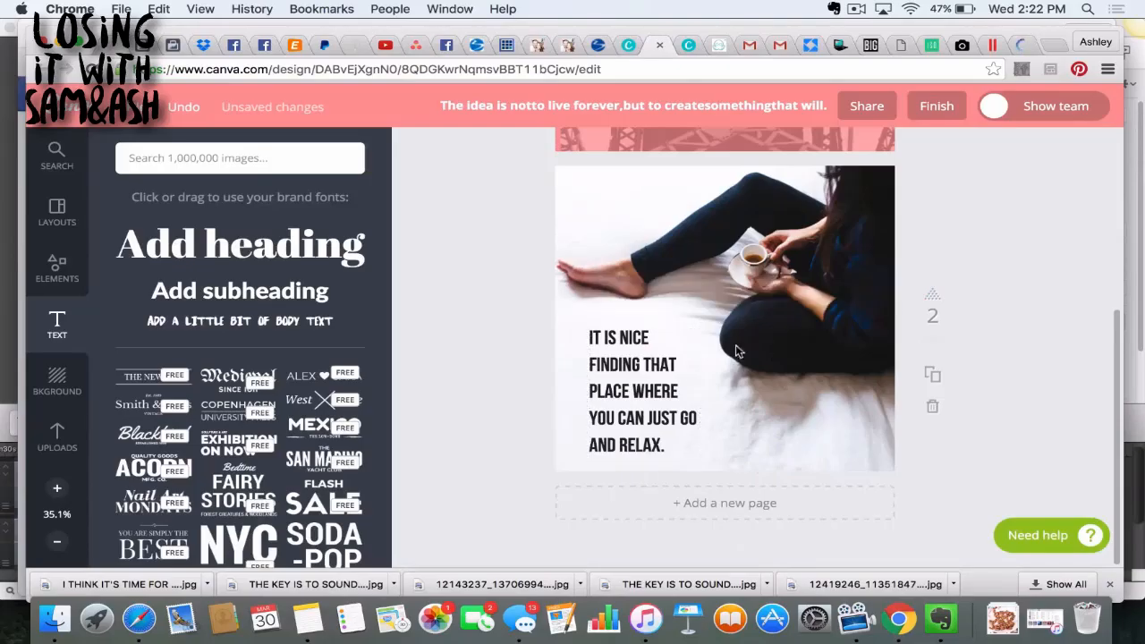
pyautogui.moveTo(654, 360)
pyautogui.mouseDown()
pyautogui.moveTo(665, 349)
pyautogui.moveTo(655, 355)
pyautogui.mouseUp()
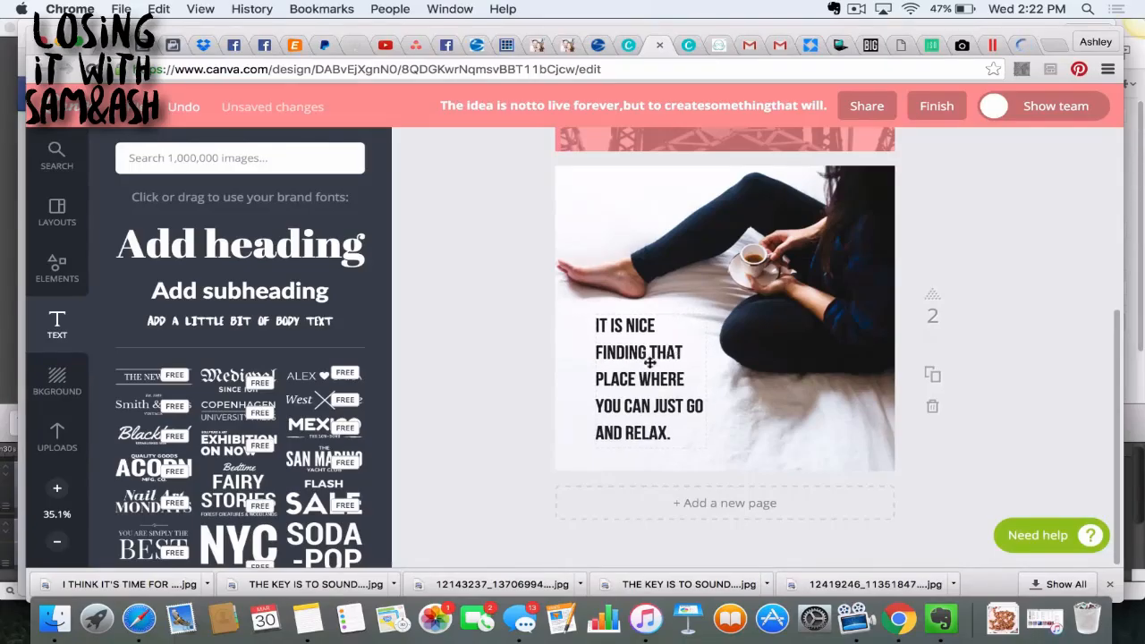
pyautogui.click(626, 370)
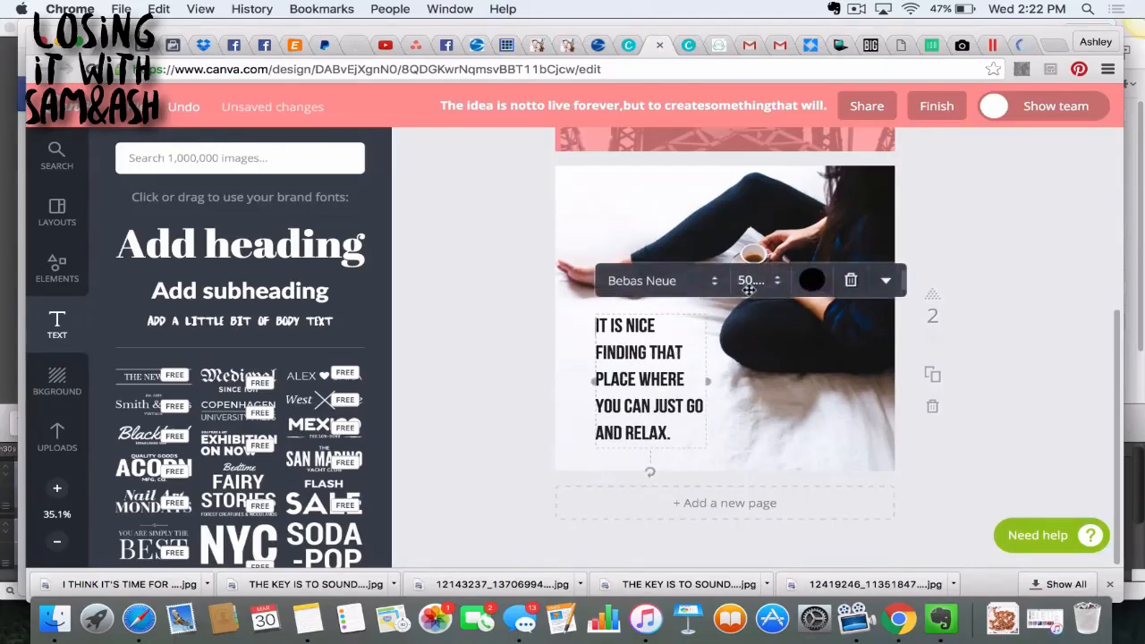
pyautogui.click(809, 283)
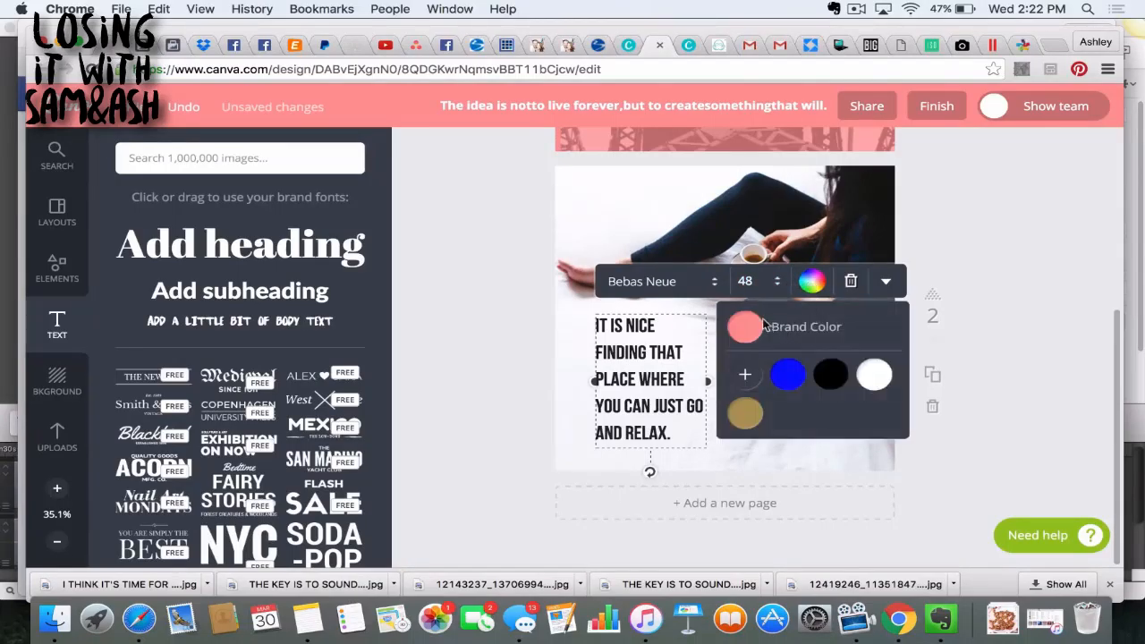
pyautogui.click(949, 234)
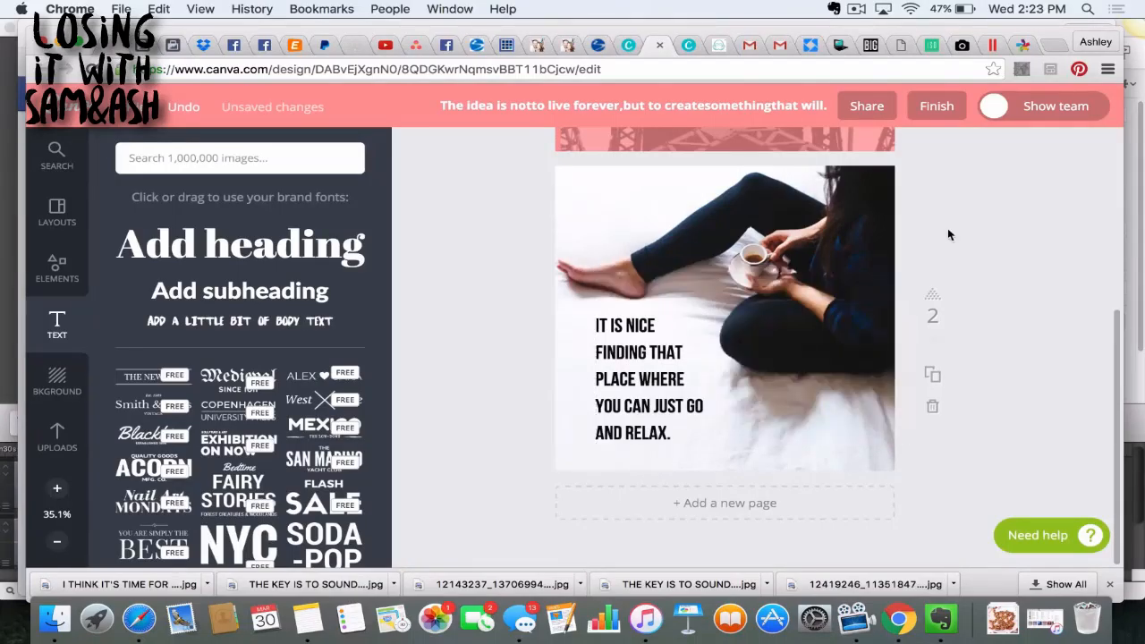
pyautogui.click(658, 366)
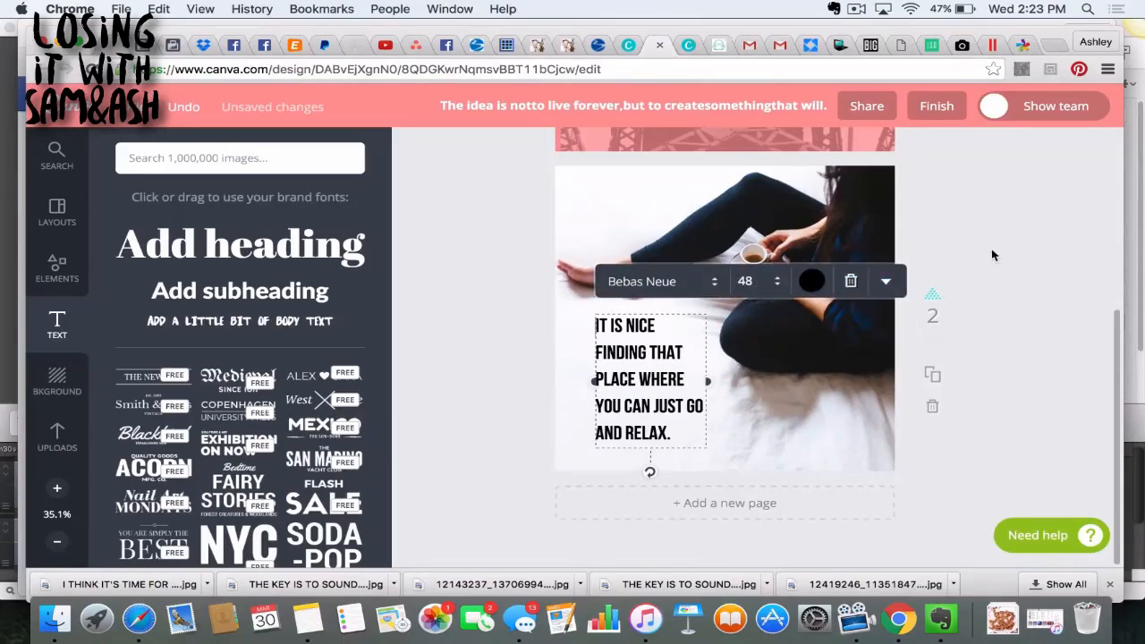
pyautogui.click(935, 354)
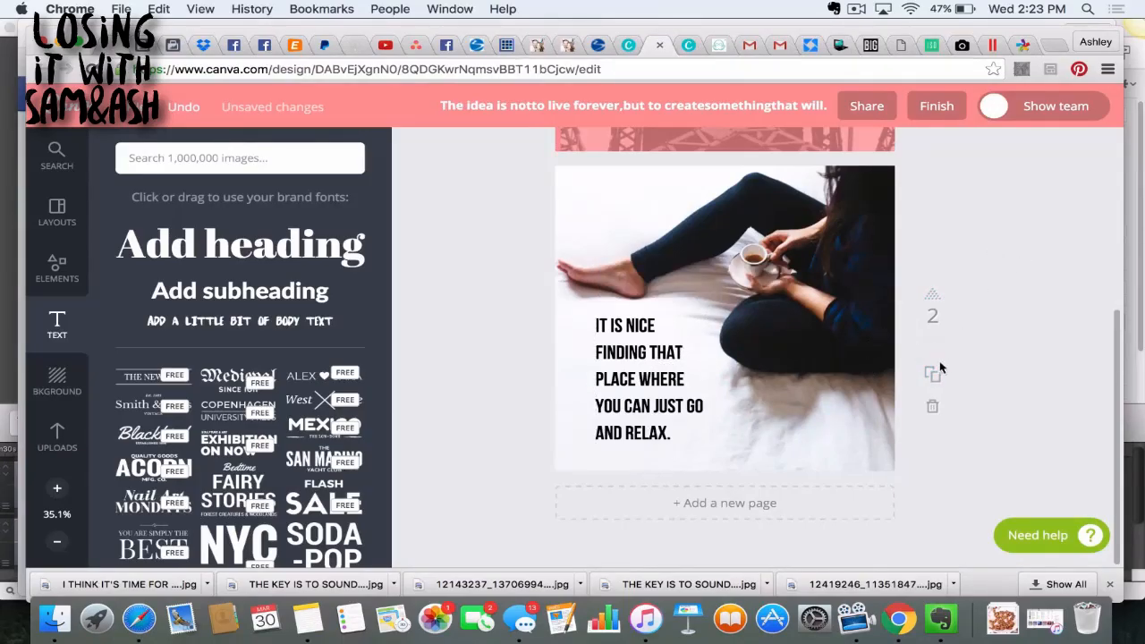
# - Duplicate page 2 and recolour the quote on the copy with the pink brand colour
pyautogui.click(949, 385)
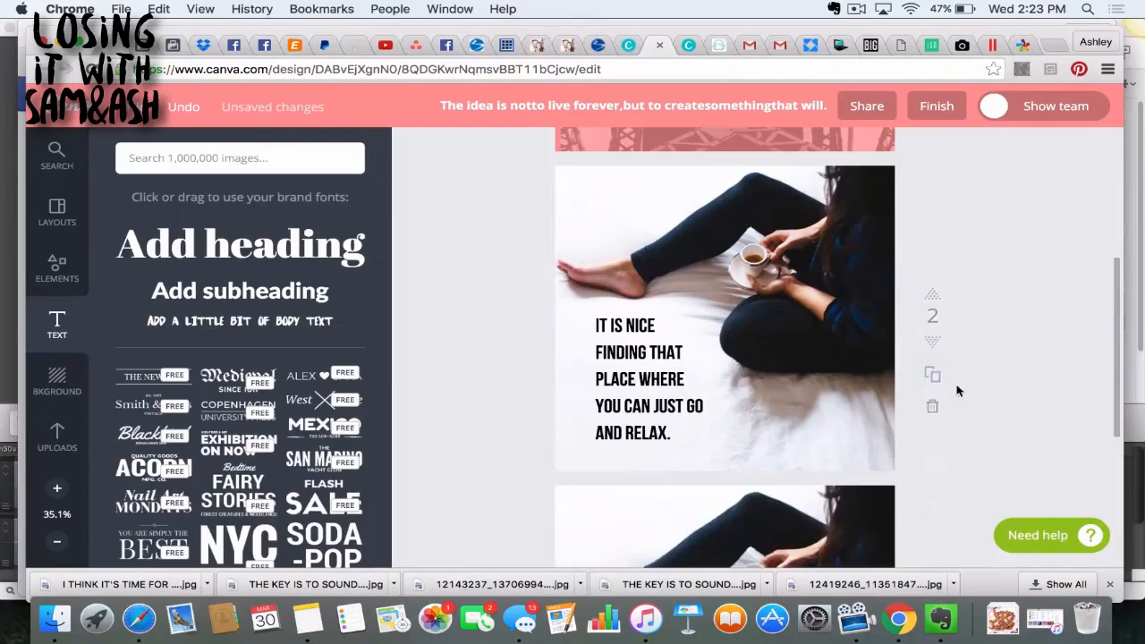
pyautogui.scroll(-2, 785, 436)
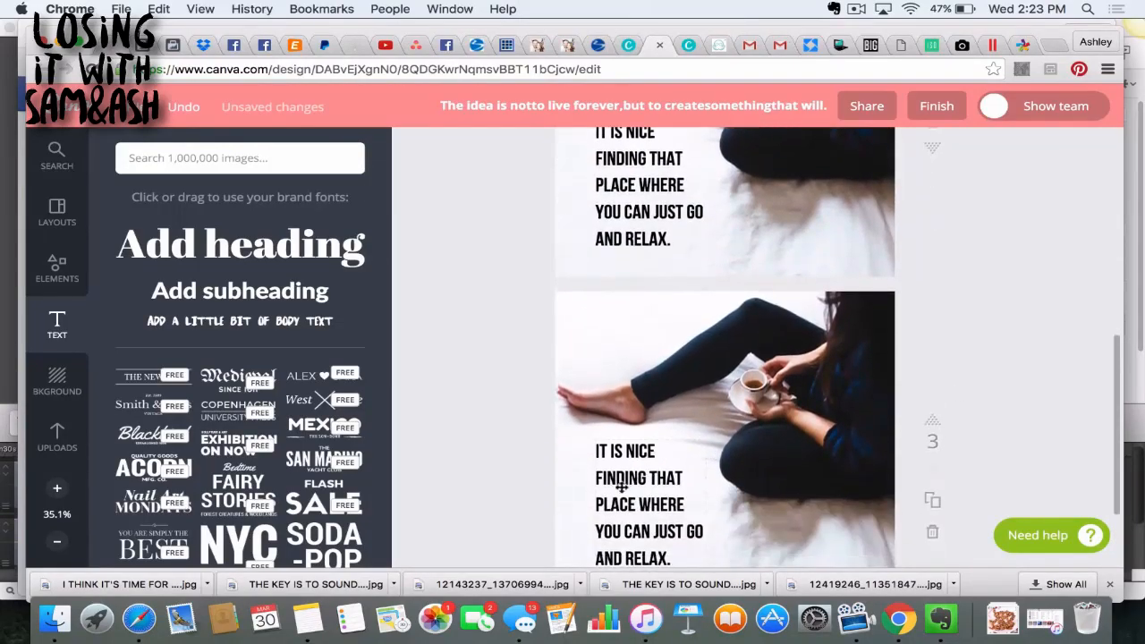
pyautogui.click(622, 485)
pyautogui.click(813, 406)
pyautogui.click(756, 447)
pyautogui.click(985, 303)
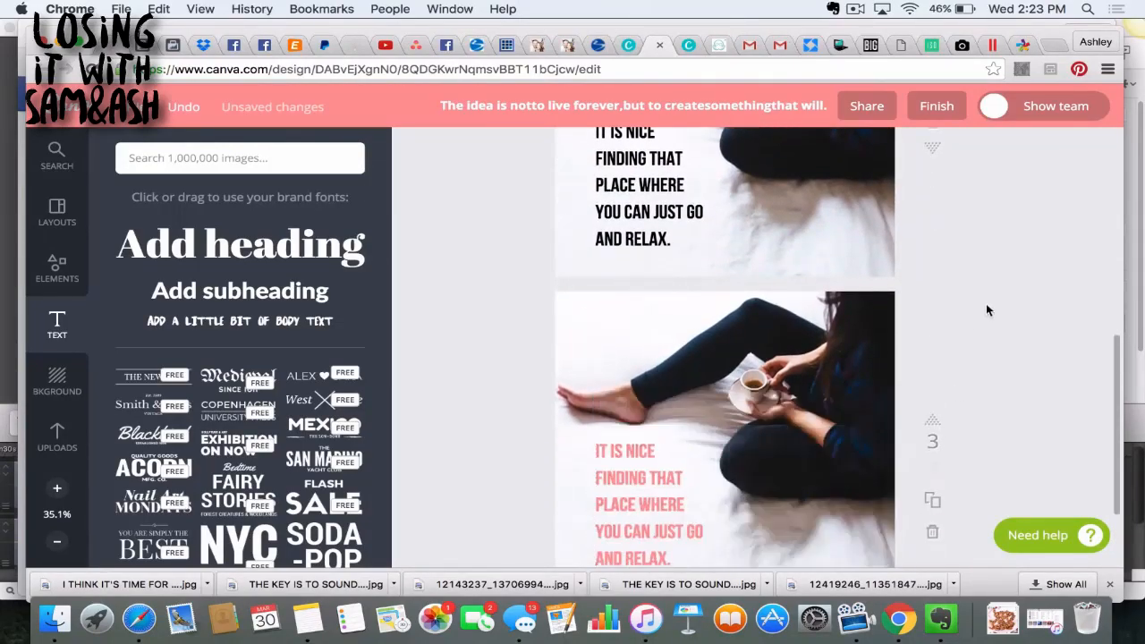
pyautogui.scroll(-2, 987, 333)
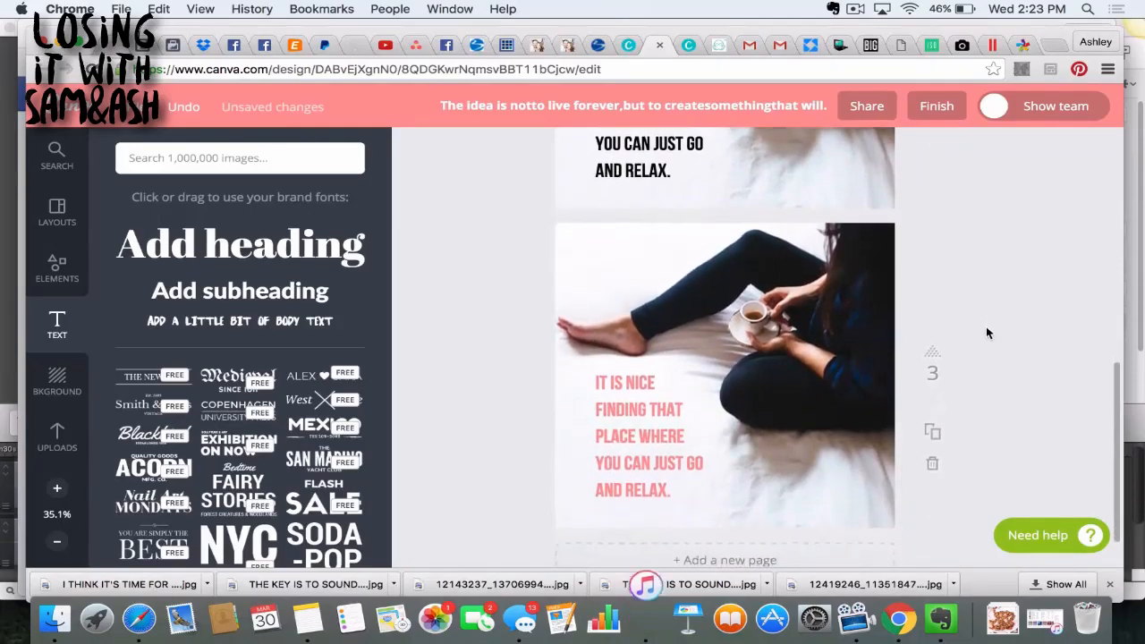
pyautogui.scroll(3, 988, 332)
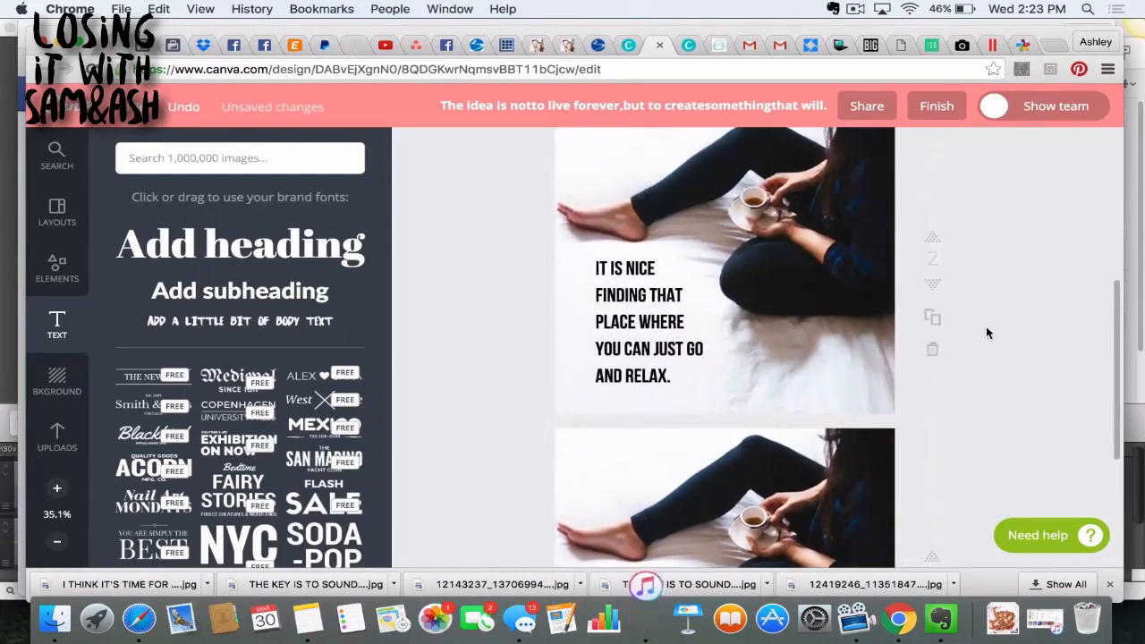
pyautogui.scroll(-3, 986, 325)
pyautogui.click(652, 391)
pyautogui.click(1001, 273)
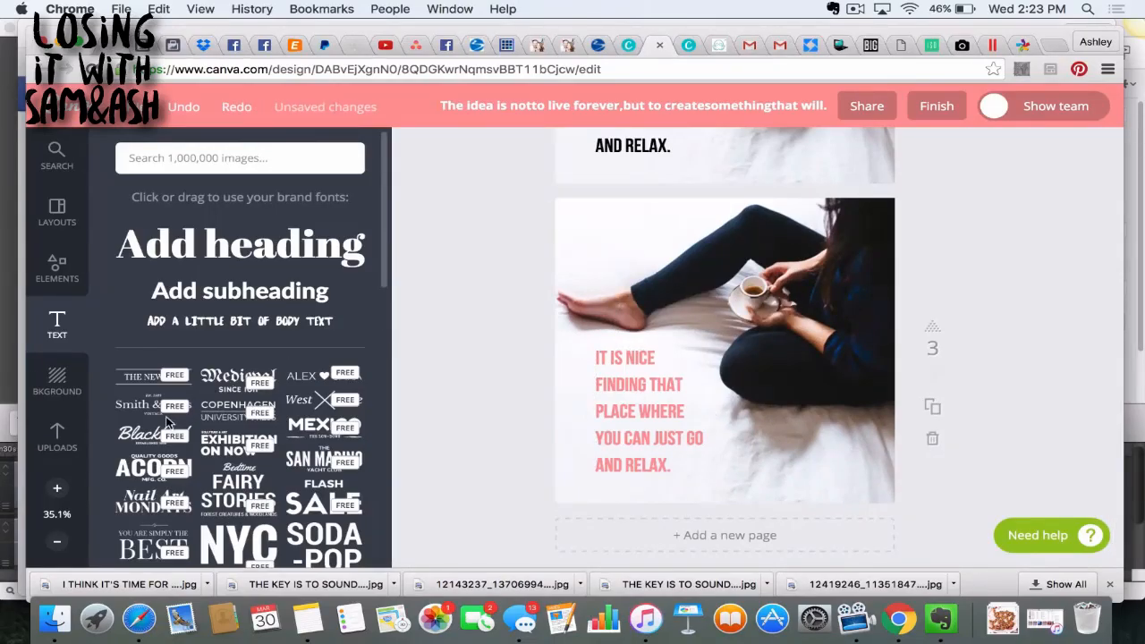
# - Add the white THRIVE logo from the Logos folder and place it in the lower-right corner of page 3
pyautogui.click(59, 435)
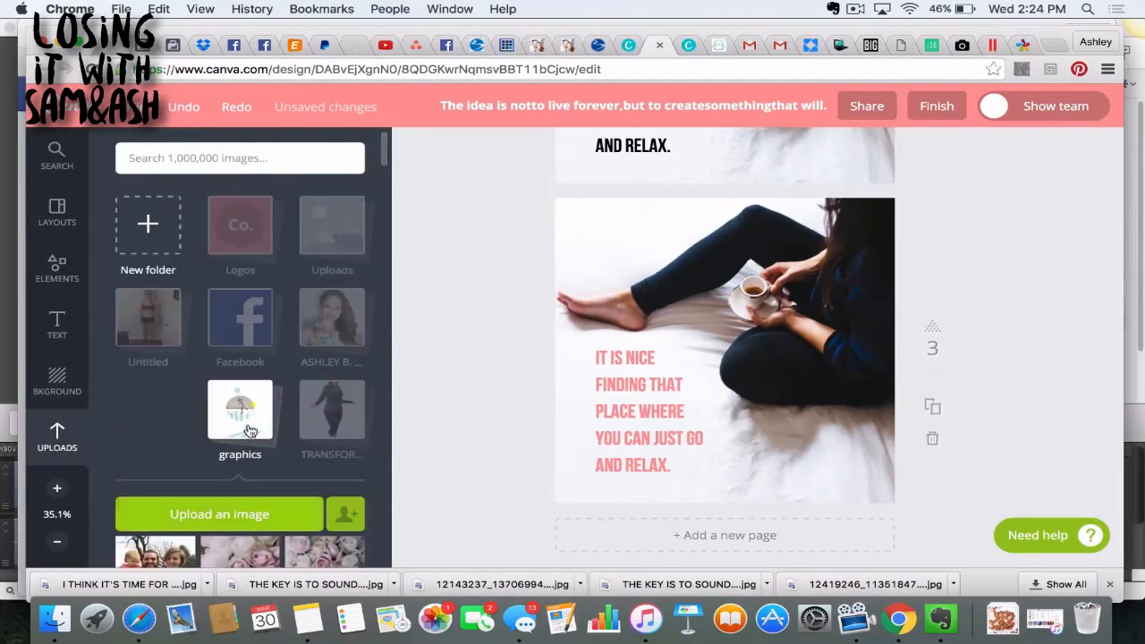
pyautogui.moveTo(251, 431); pyautogui.dragTo(239, 235)
pyautogui.click(175, 375)
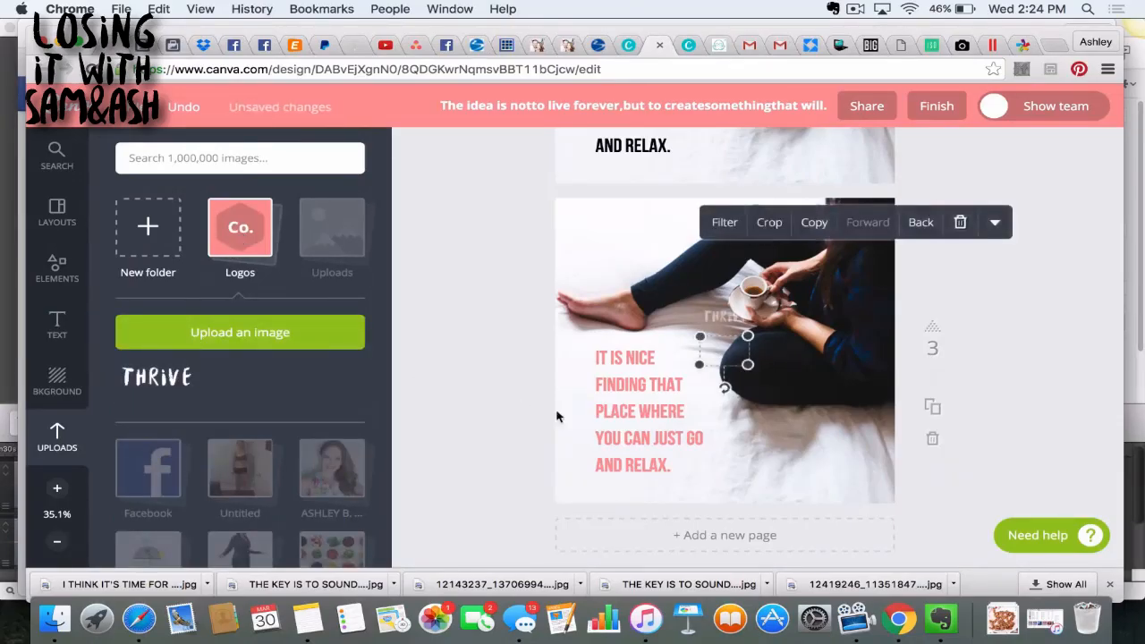
pyautogui.moveTo(732, 353); pyautogui.dragTo(844, 474)
pyautogui.click(1008, 310)
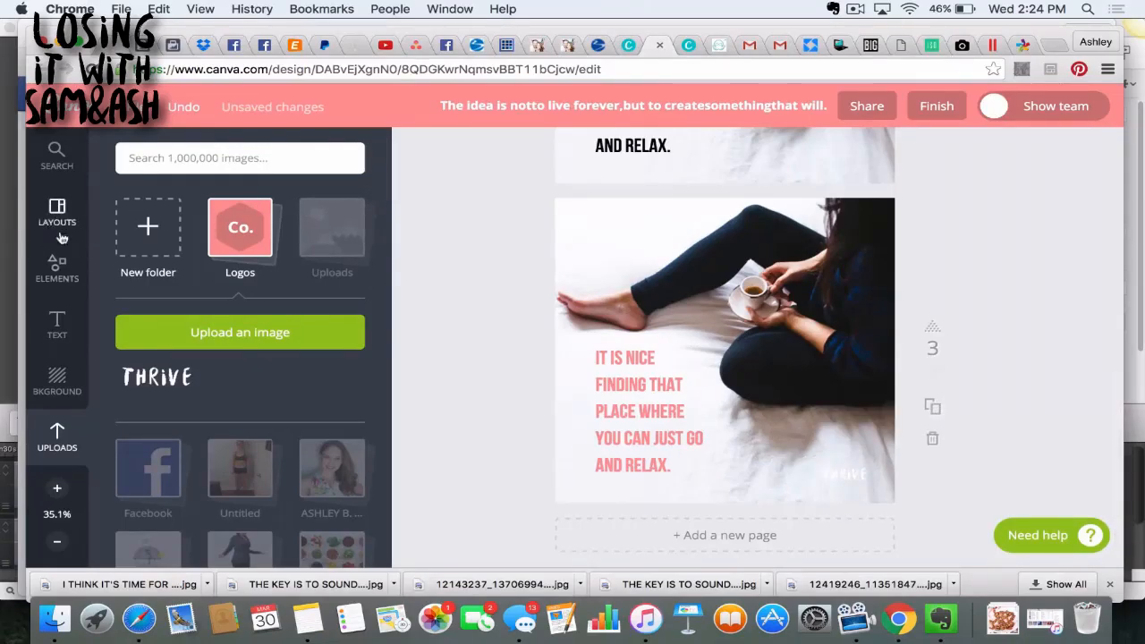
# - Cover the lower-right corner of page 3 with a tilted pink triangle and send it behind the THRIVE logo
pyautogui.click(57, 270)
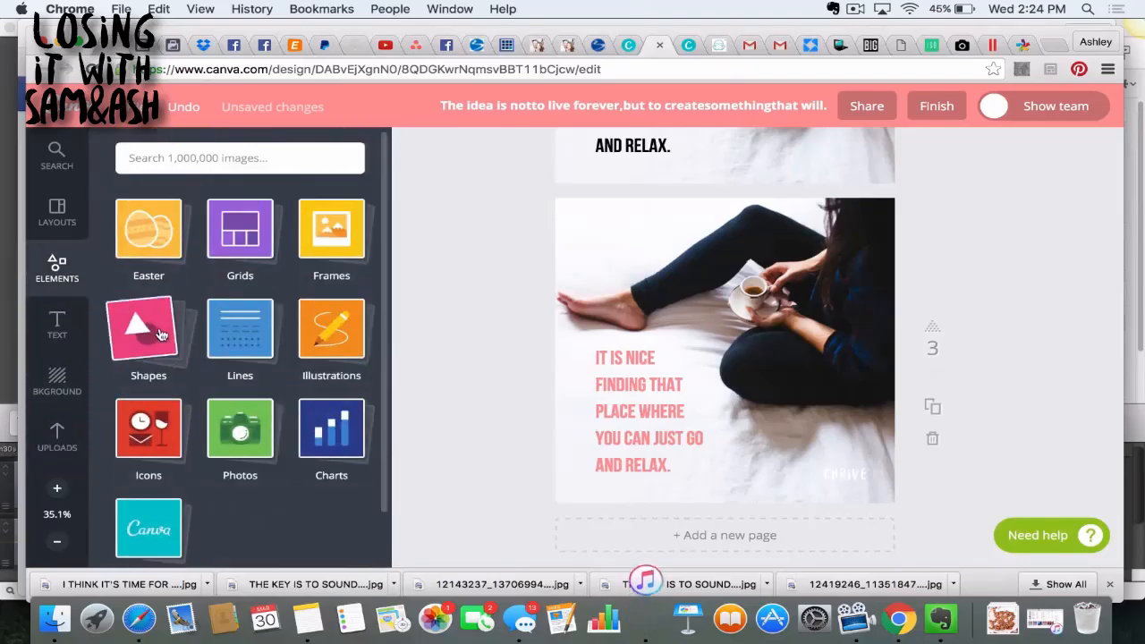
pyautogui.click(157, 332)
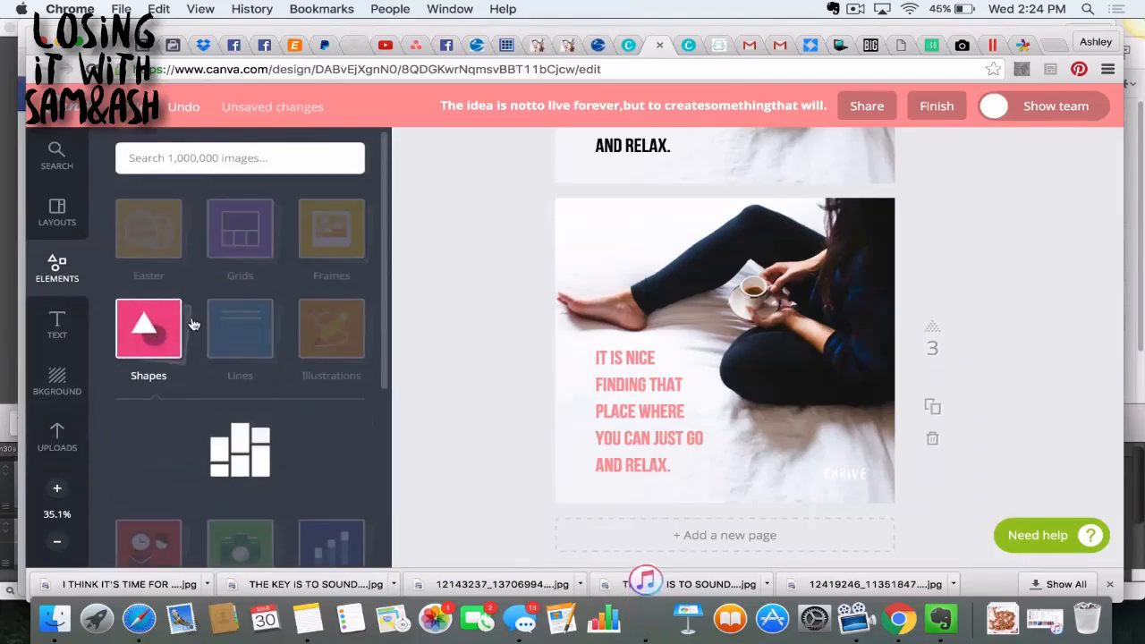
pyautogui.click(251, 539)
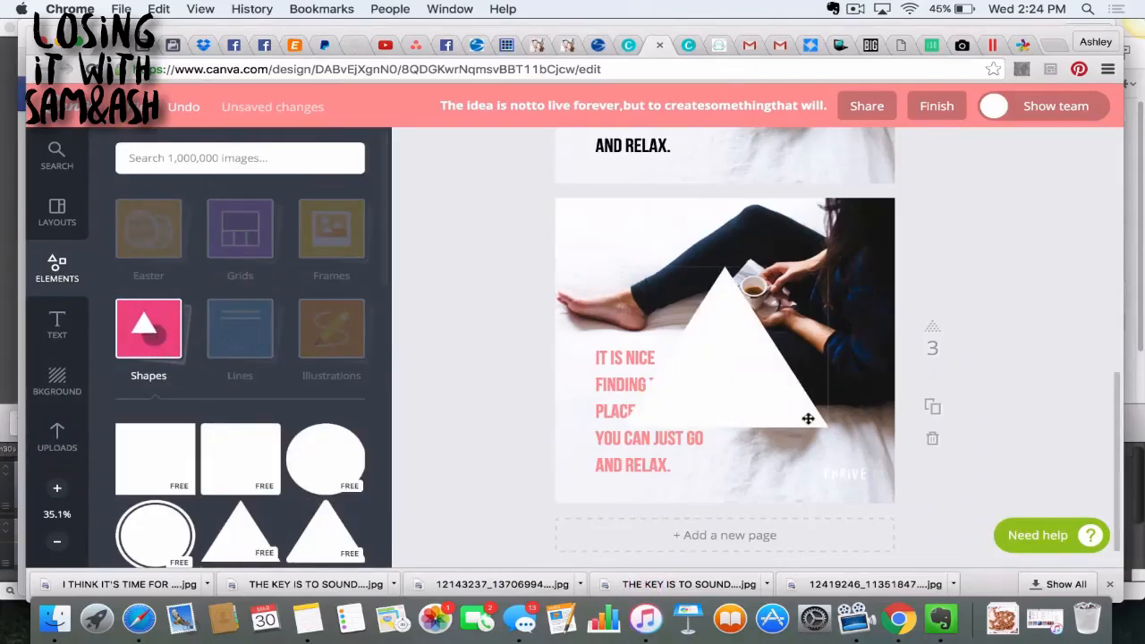
pyautogui.moveTo(766, 393); pyautogui.dragTo(869, 555)
pyautogui.moveTo(864, 480); pyautogui.dragTo(856, 494)
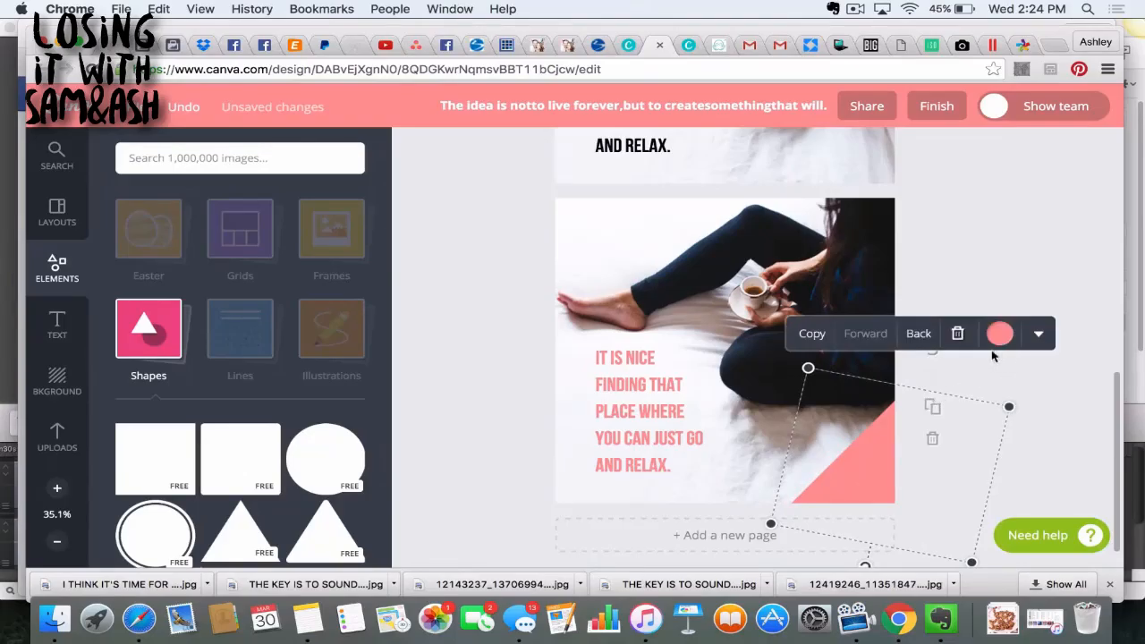
pyautogui.click(919, 333)
pyautogui.click(979, 278)
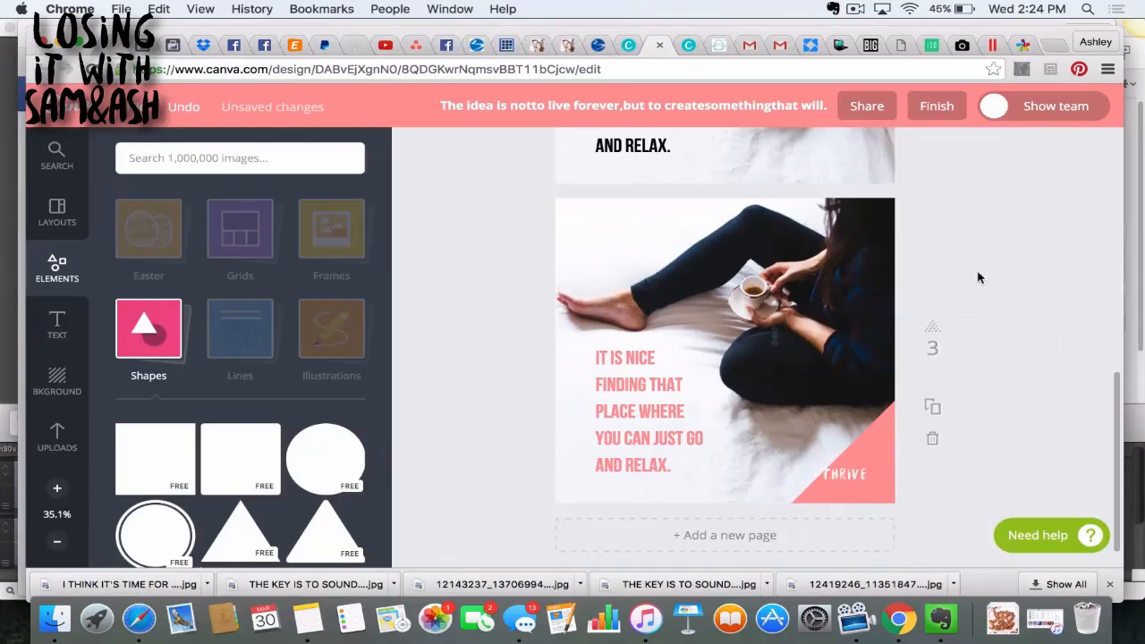
# - Shift the THRIVE logo and triangle further into the corner and make the triangle semi-transparent
pyautogui.moveTo(866, 473); pyautogui.dragTo(880, 470)
pyautogui.click(883, 427)
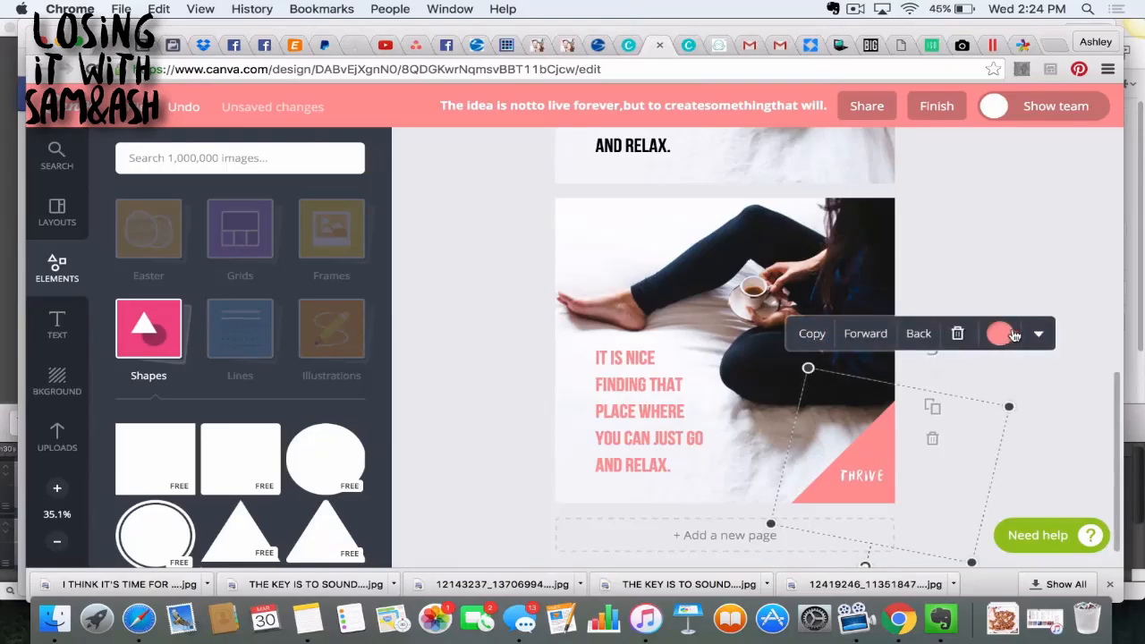
pyautogui.click(1036, 335)
pyautogui.click(1025, 387)
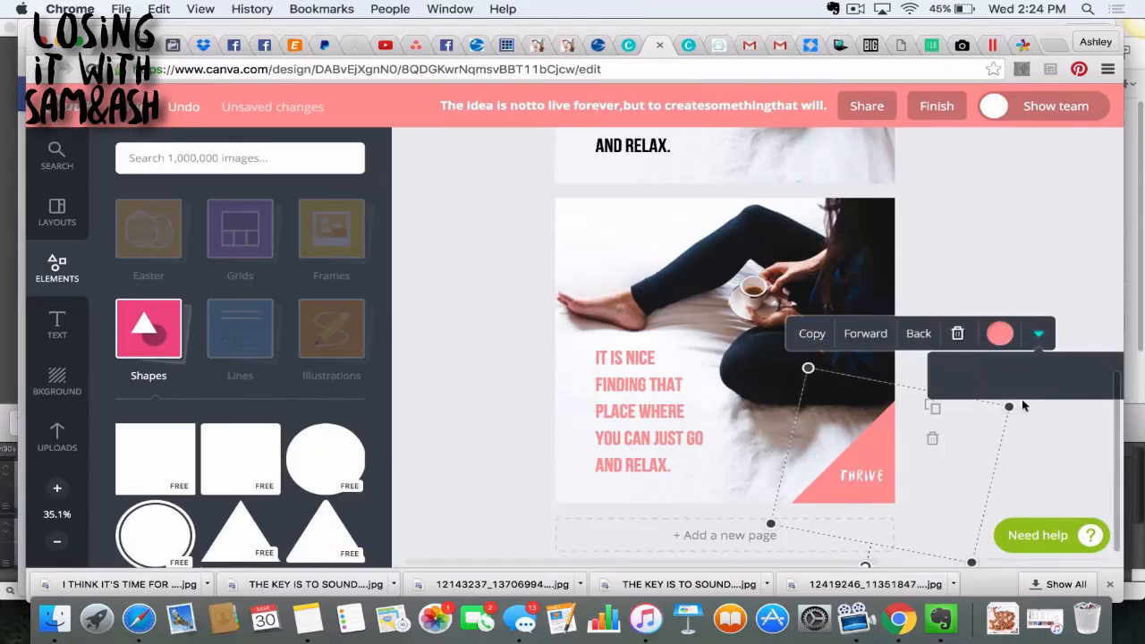
pyautogui.moveTo(1067, 374); pyautogui.dragTo(1075, 376)
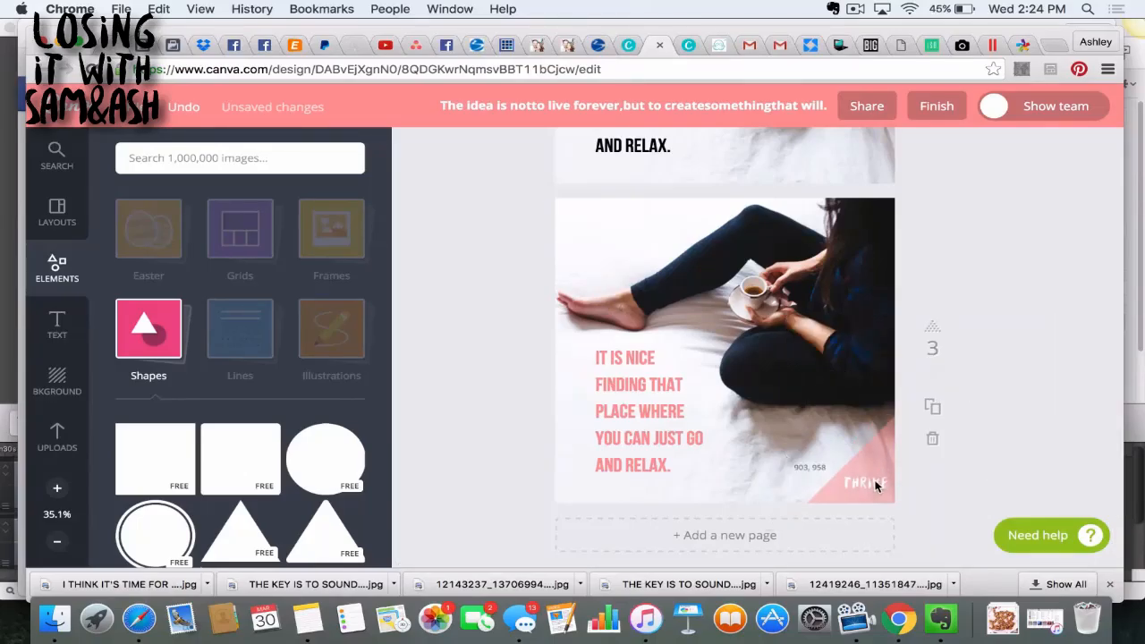
# - Replace the triangle with a pink circle that runs off the page's lower-right corner, placed behind the THRIVE logo
pyautogui.click(867, 458)
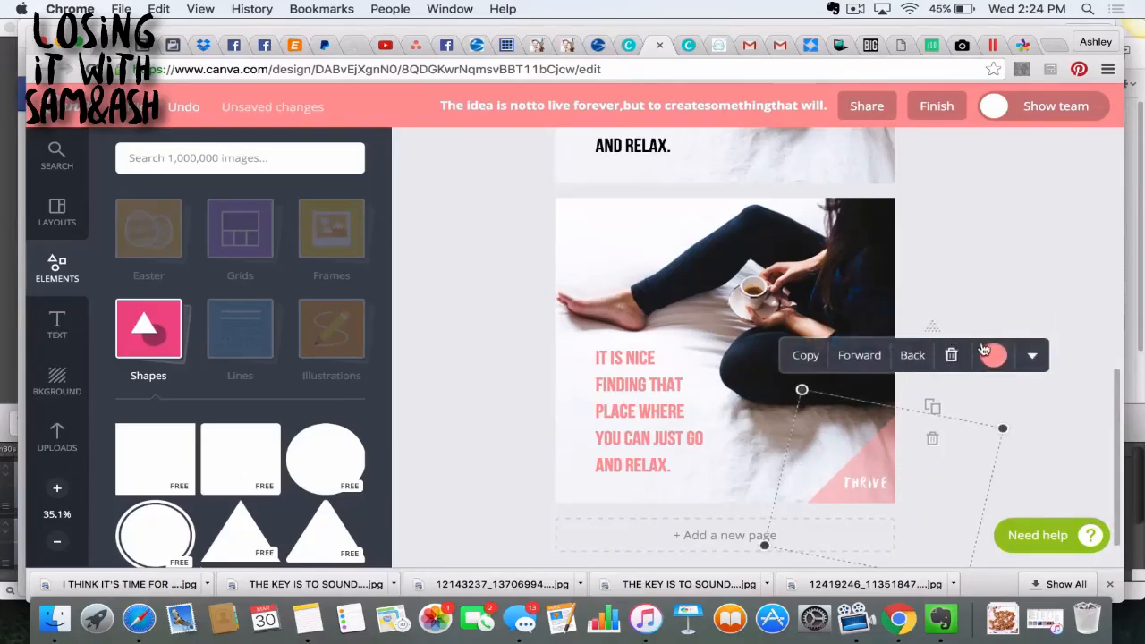
pyautogui.click(951, 355)
pyautogui.click(345, 437)
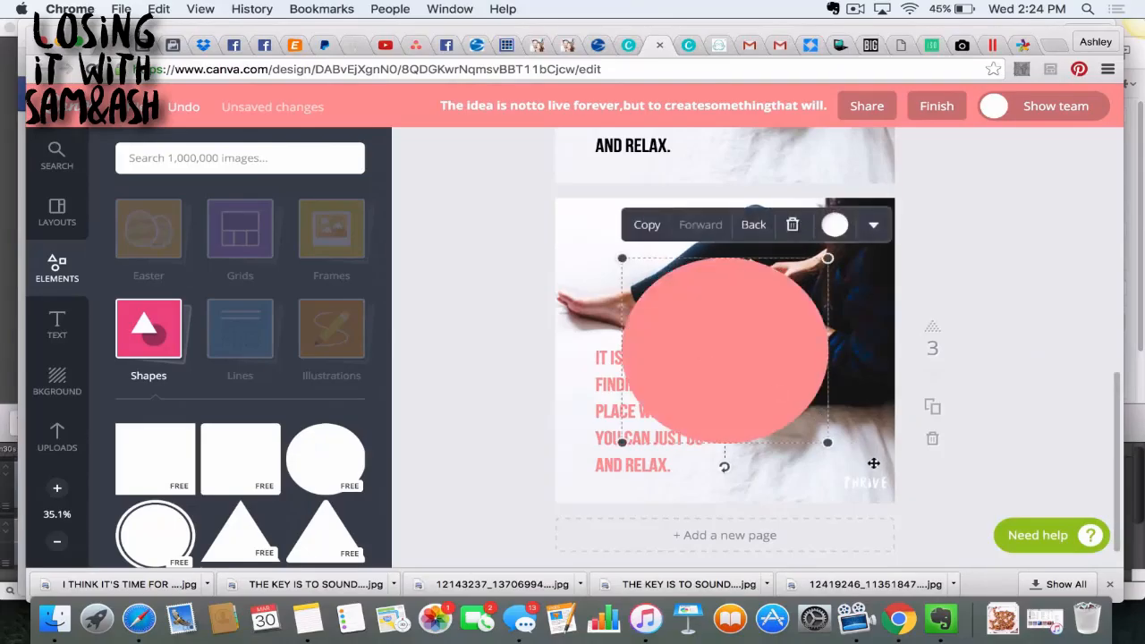
pyautogui.moveTo(712, 365); pyautogui.dragTo(893, 536)
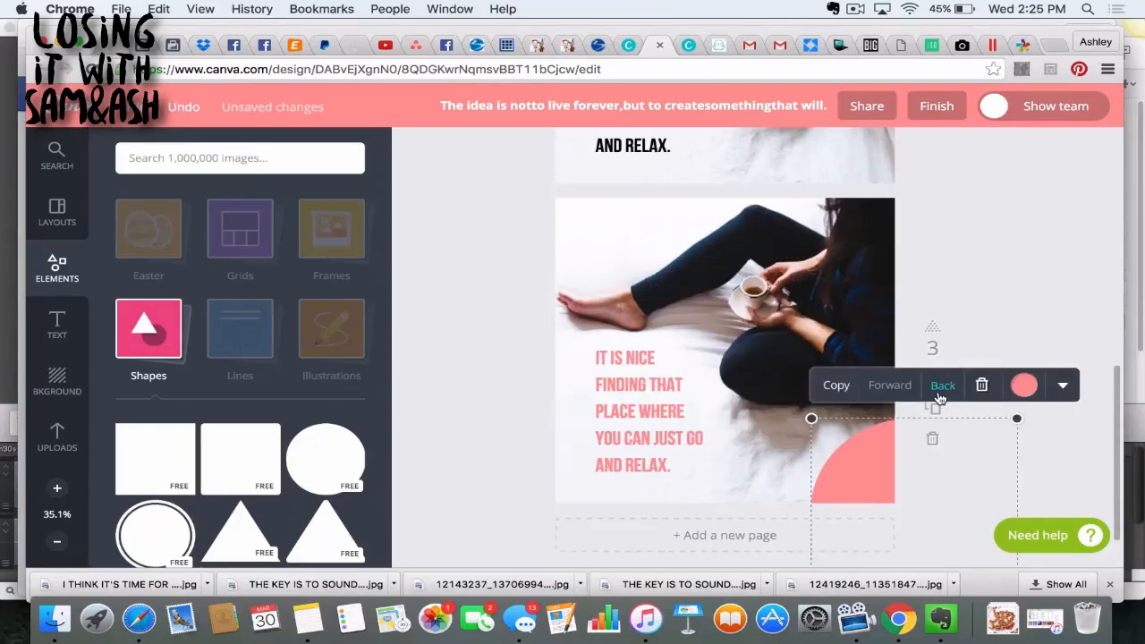
pyautogui.click(942, 385)
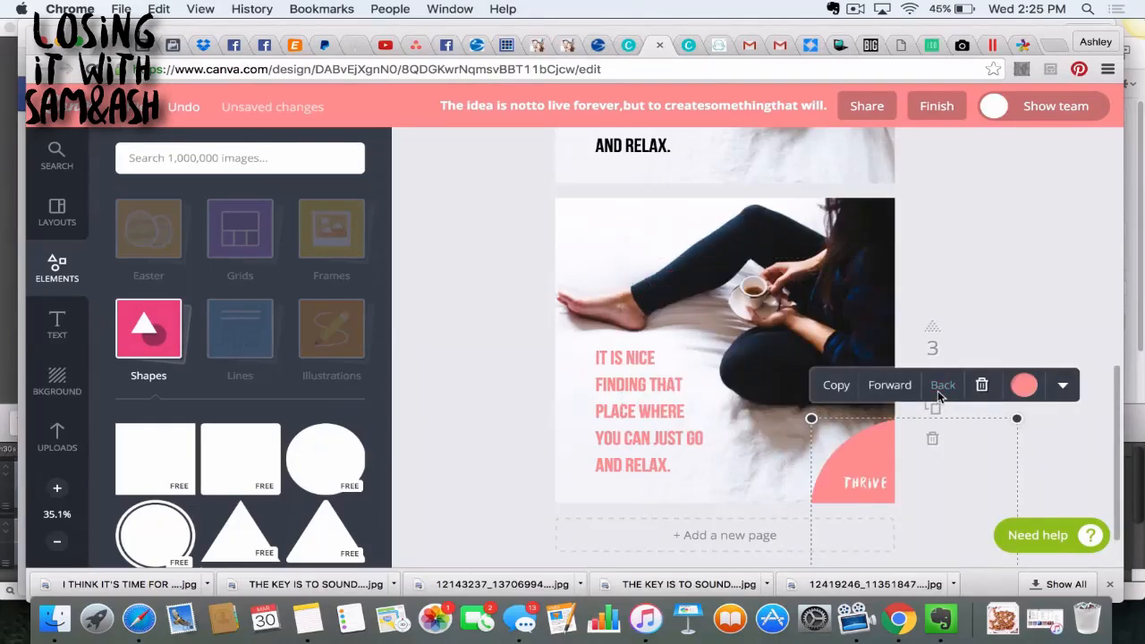
pyautogui.moveTo(920, 478); pyautogui.dragTo(915, 500)
pyautogui.click(973, 258)
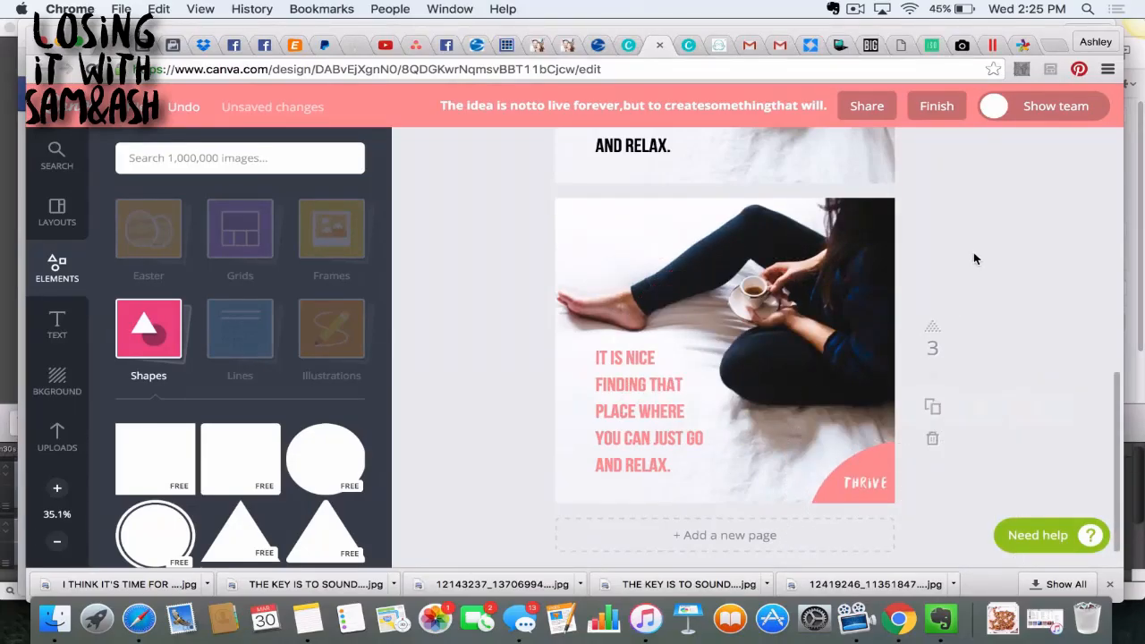
# - Change the corner circle's colour to black
pyautogui.click(905, 439)
pyautogui.click(1037, 503)
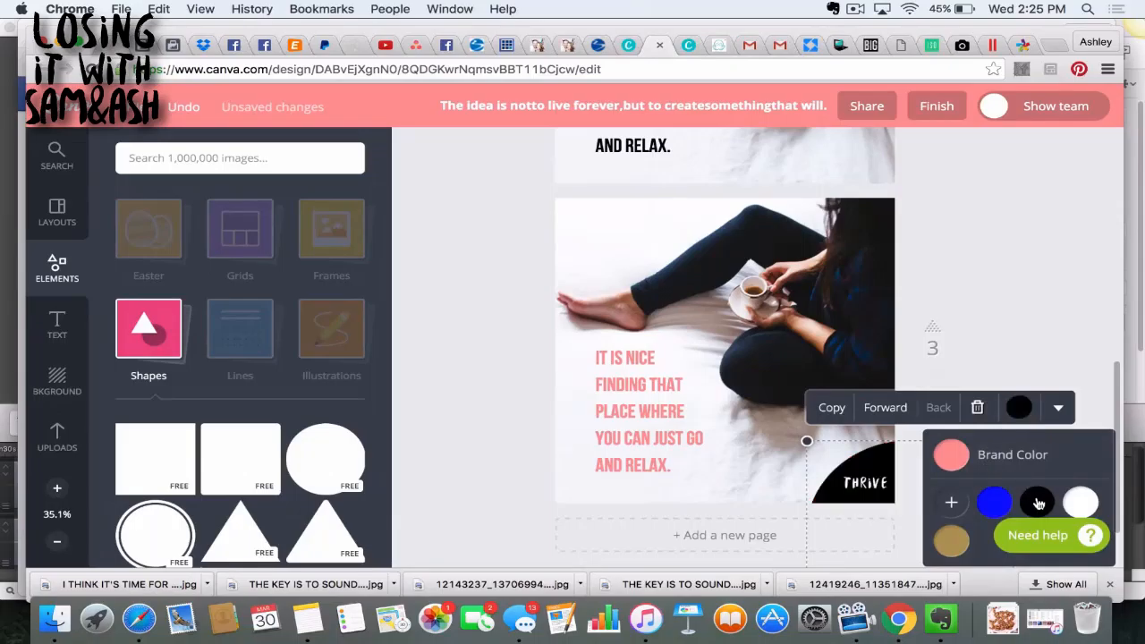
pyautogui.click(1051, 301)
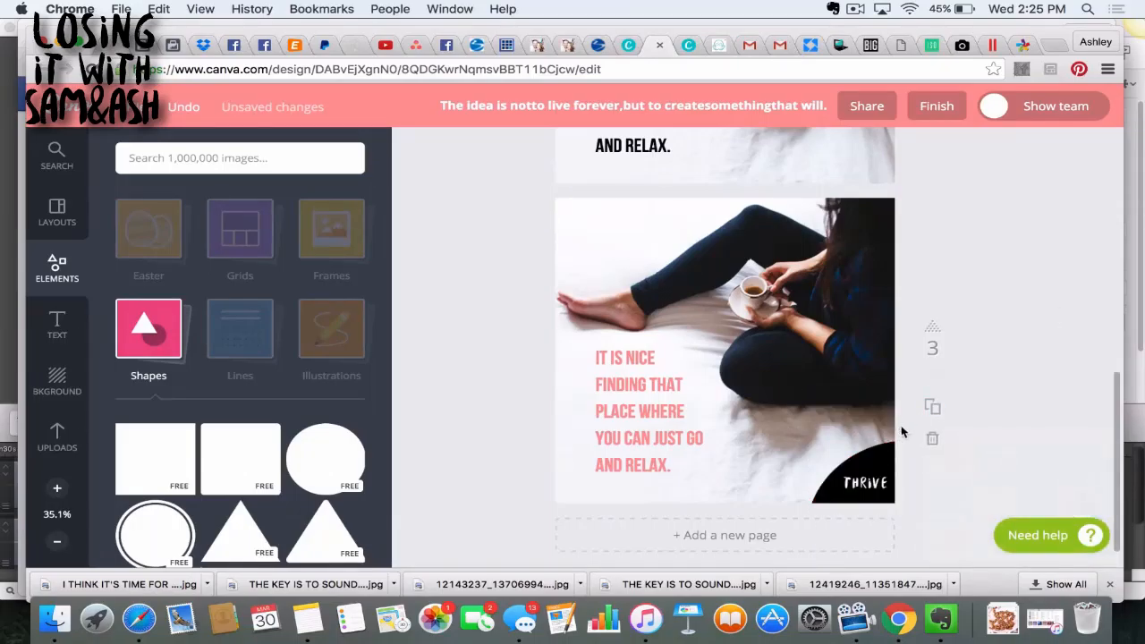
# - Delete the black corner circle and the THRIVE logo from page 3
pyautogui.click(874, 469)
pyautogui.click(973, 414)
pyautogui.click(870, 483)
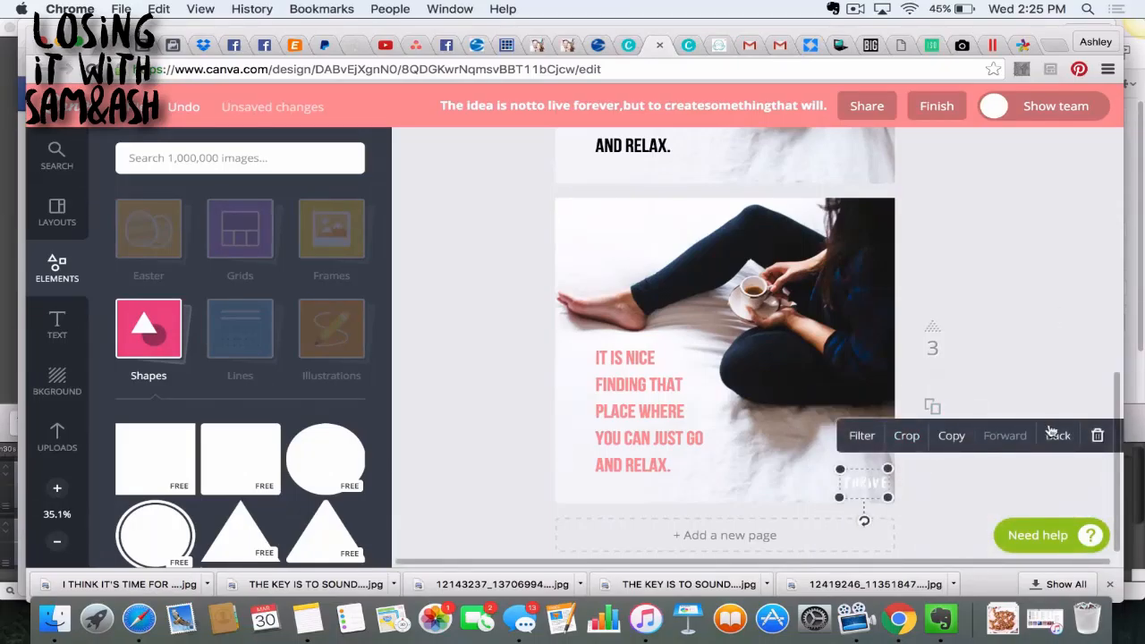
pyautogui.press('Delete')
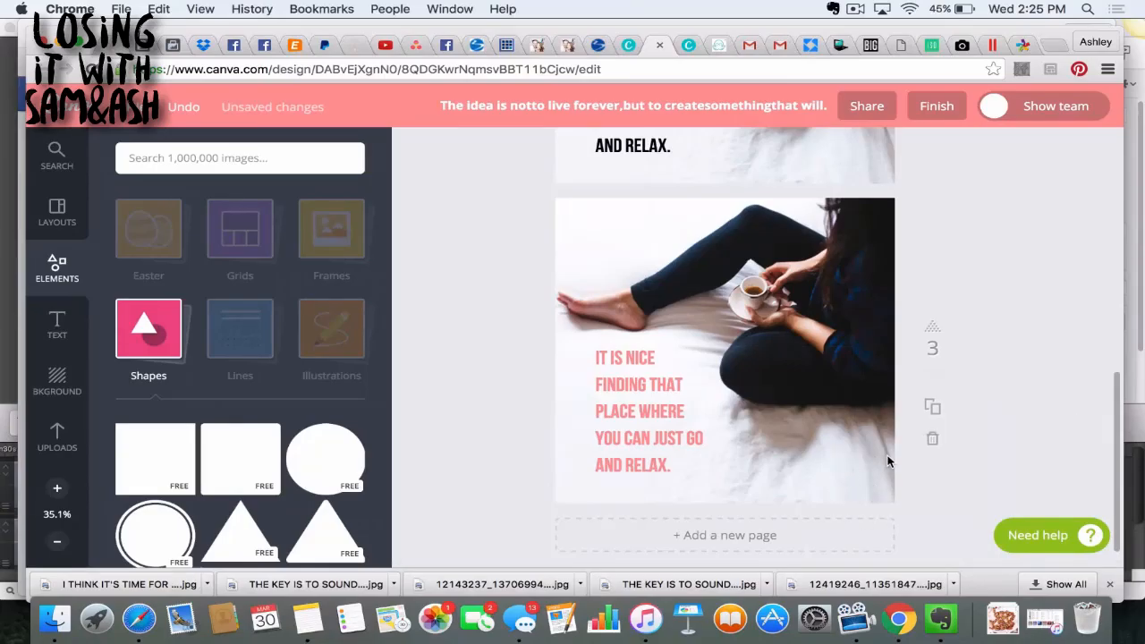
# - Add a MixBrush body text with the author's name at size 28 in page 3's lower-right corner
pyautogui.click(57, 325)
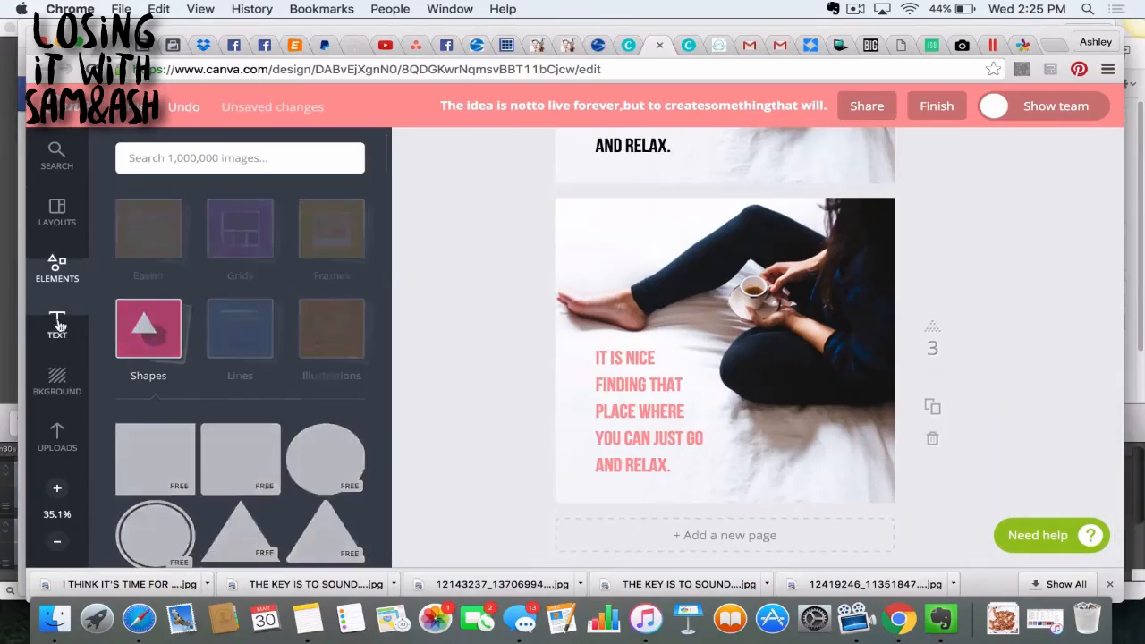
pyautogui.moveTo(833, 456); pyautogui.dragTo(831, 486)
pyautogui.click(949, 447)
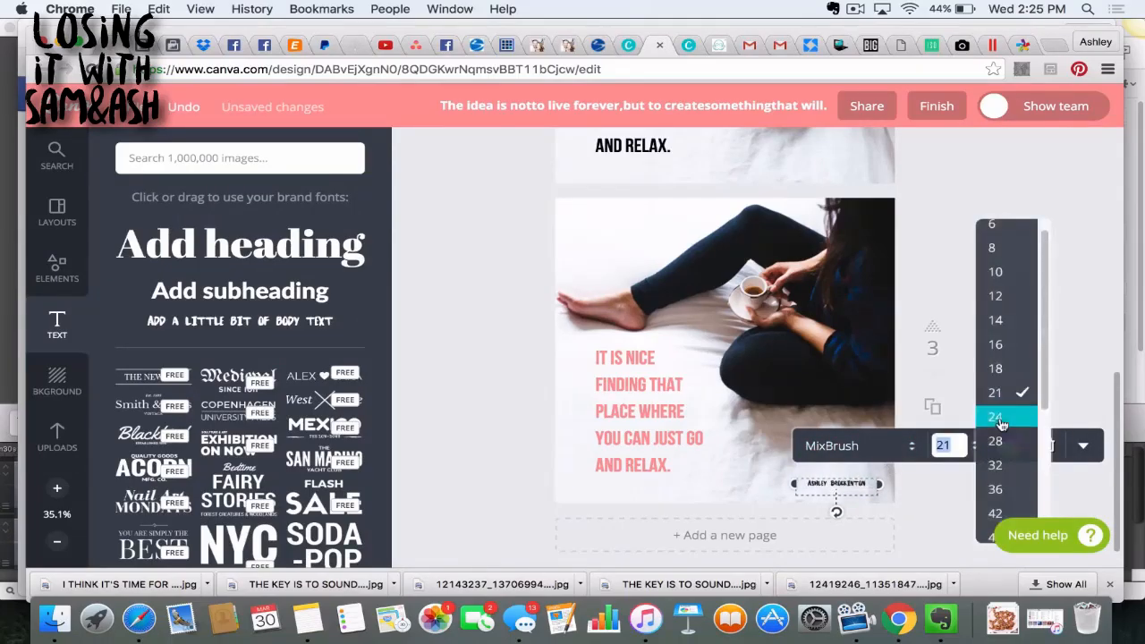
pyautogui.click(1002, 409)
pyautogui.click(954, 448)
pyautogui.click(1002, 433)
pyautogui.click(872, 479)
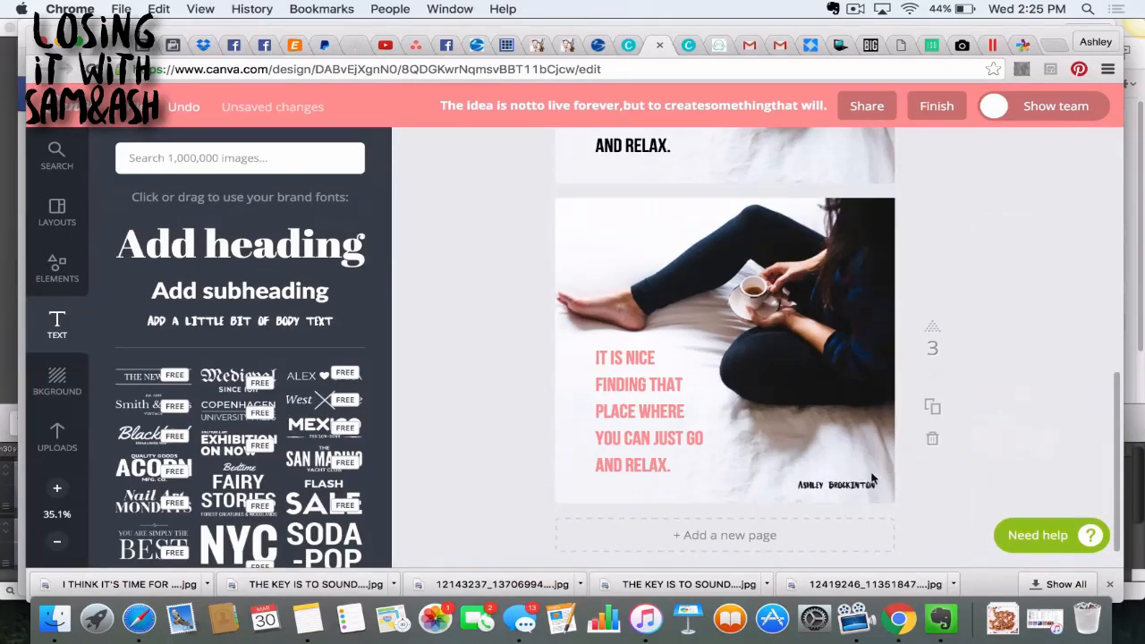
pyautogui.moveTo(856, 485); pyautogui.dragTo(861, 489)
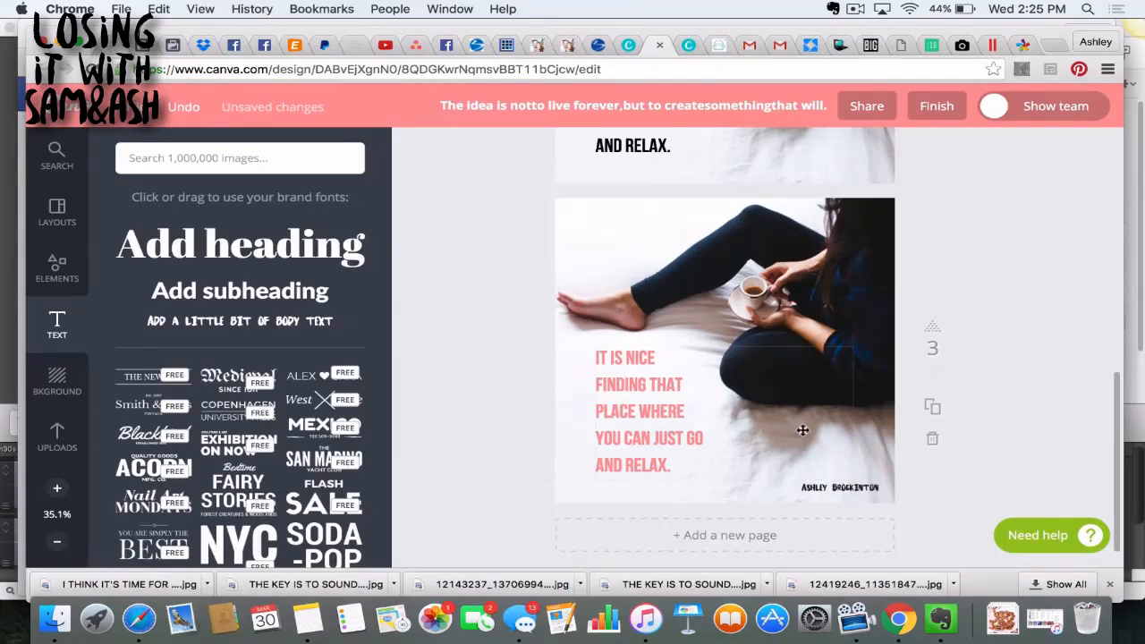
# - Try the name text below the quote and near the photo's upper-left corner, and return it to the lower-right area
pyautogui.moveTo(766, 490); pyautogui.dragTo(714, 489)
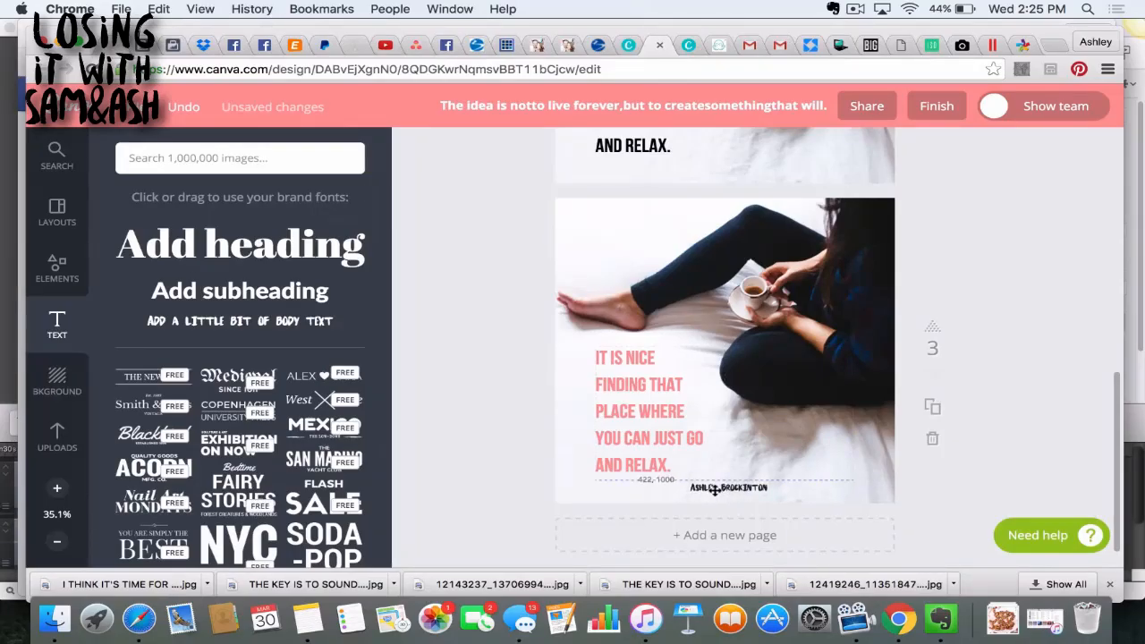
pyautogui.moveTo(735, 489); pyautogui.dragTo(638, 488)
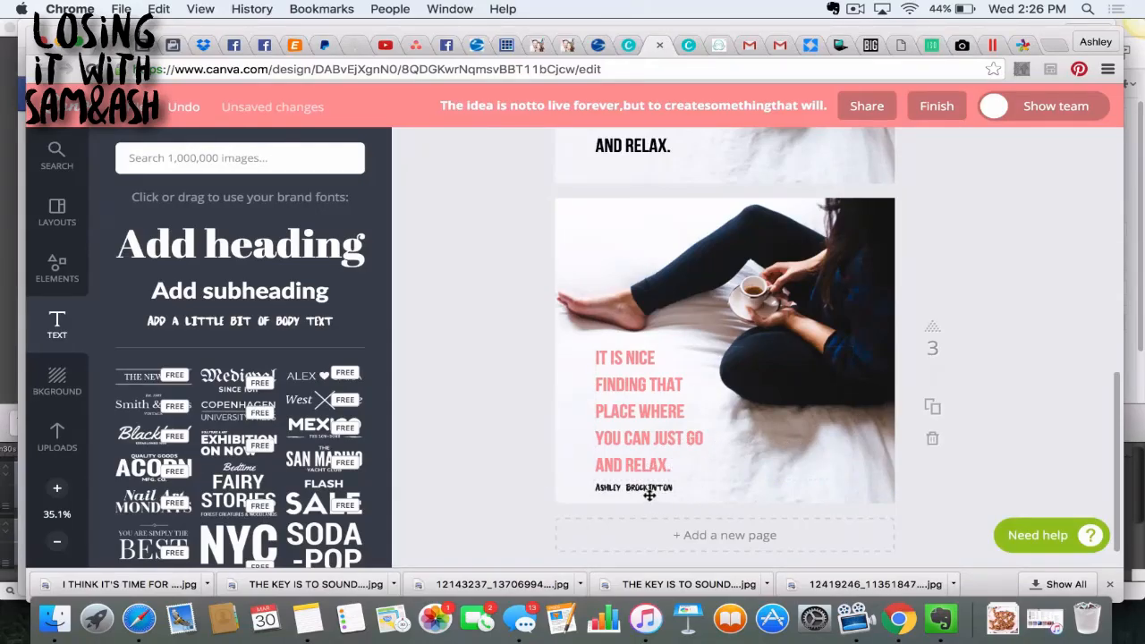
pyautogui.moveTo(622, 325); pyautogui.dragTo(638, 235)
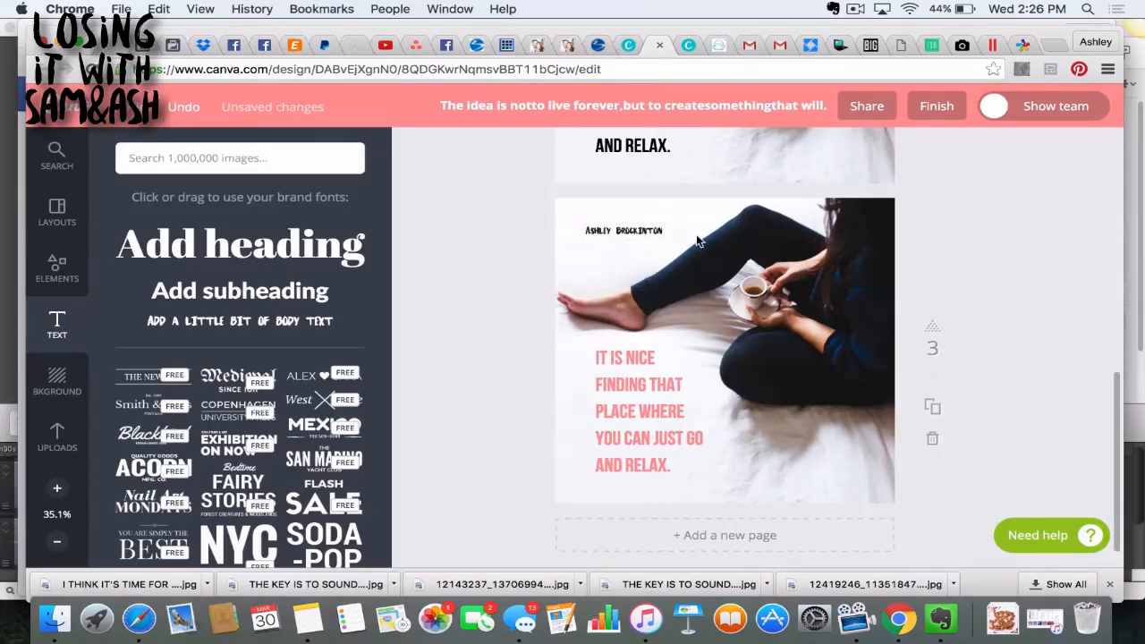
pyautogui.moveTo(623, 231); pyautogui.dragTo(838, 465)
# - Place a semi-transparent pink rectangle behind the name text, running off the right edge of page 3
pyautogui.click(56, 268)
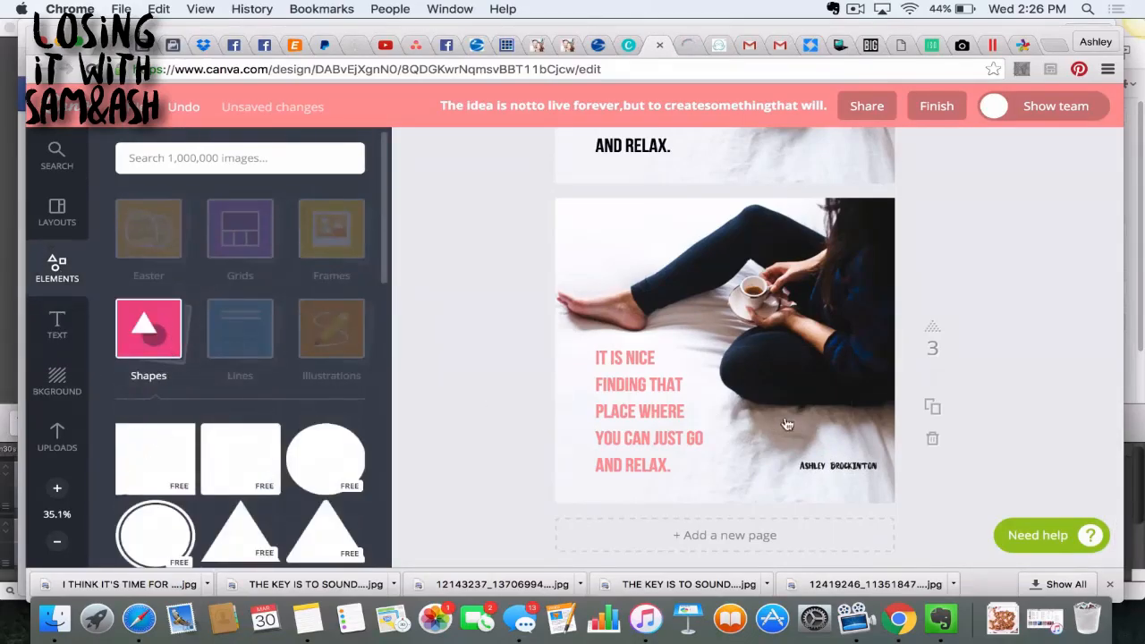
pyautogui.moveTo(713, 376); pyautogui.dragTo(865, 443)
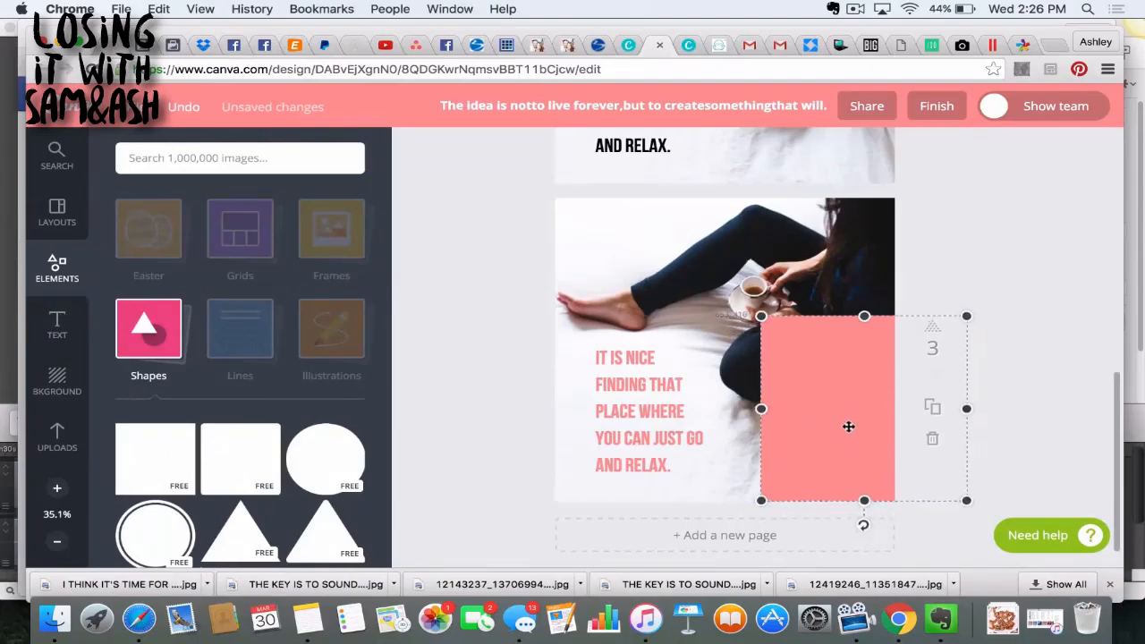
pyautogui.moveTo(872, 331); pyautogui.dragTo(868, 480)
pyautogui.click(902, 472)
pyautogui.click(865, 479)
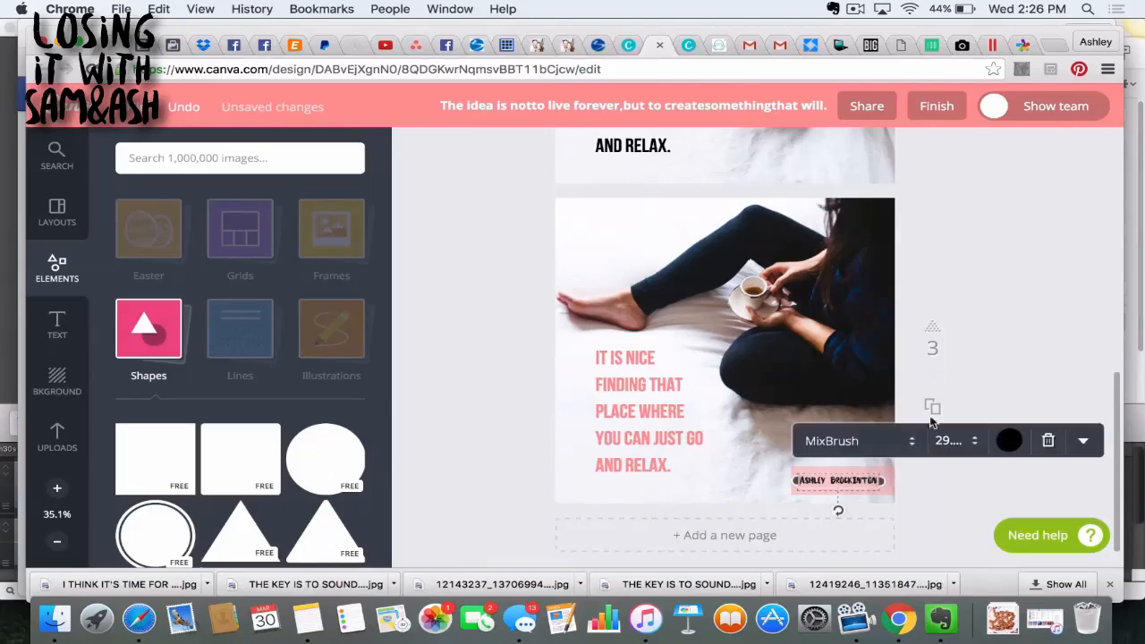
# - Try white for the name text on the pink strip and set it back to black
pyautogui.click(1006, 442)
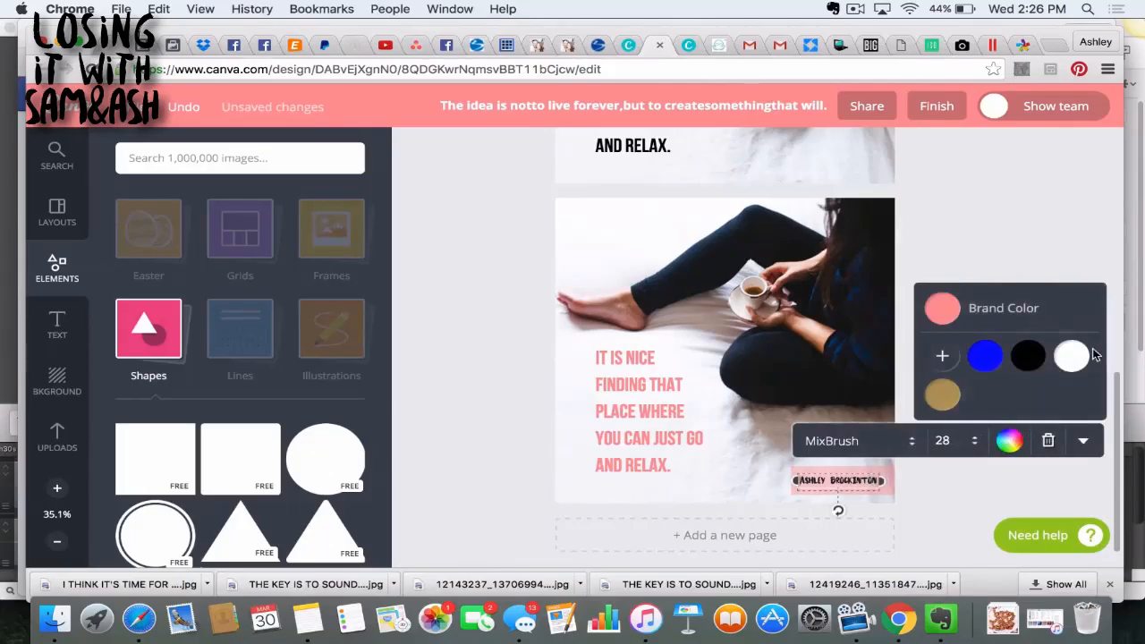
pyautogui.click(1073, 359)
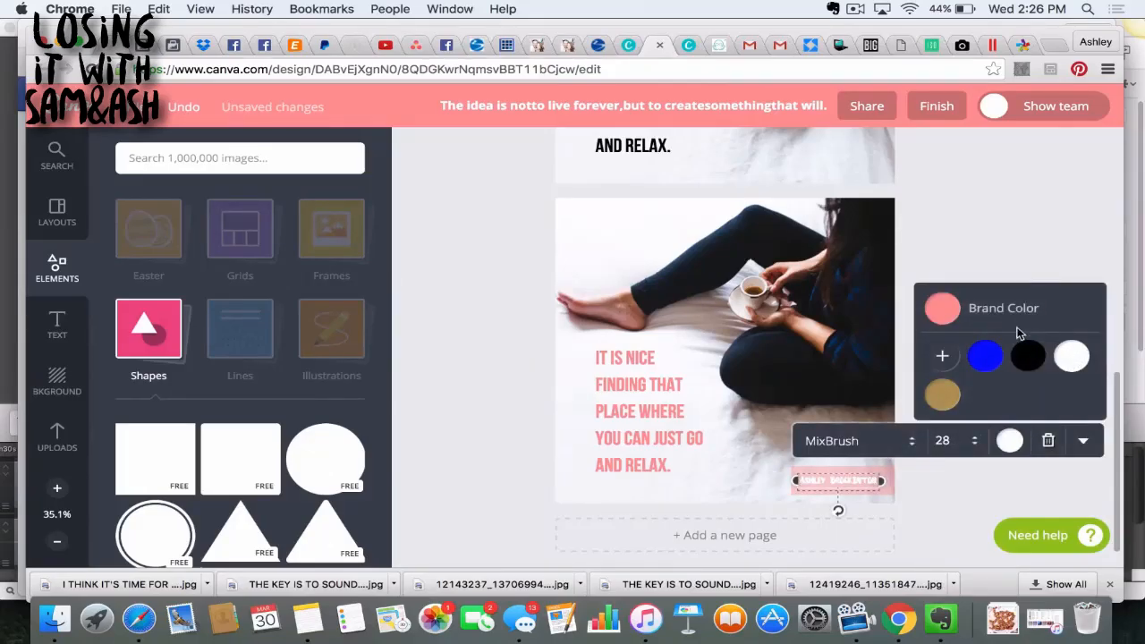
pyautogui.click(1029, 358)
pyautogui.click(962, 314)
# - Add a fourth page and place the rose photo from the graphics uploads folder on it
pyautogui.scroll(-1, 962, 315)
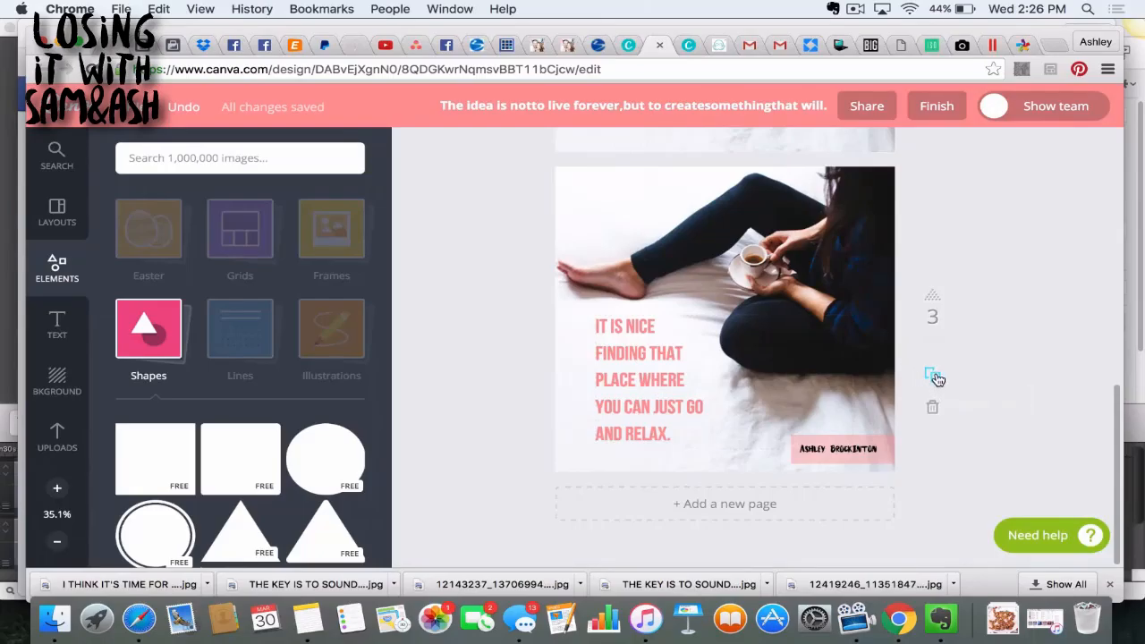
pyautogui.click(57, 438)
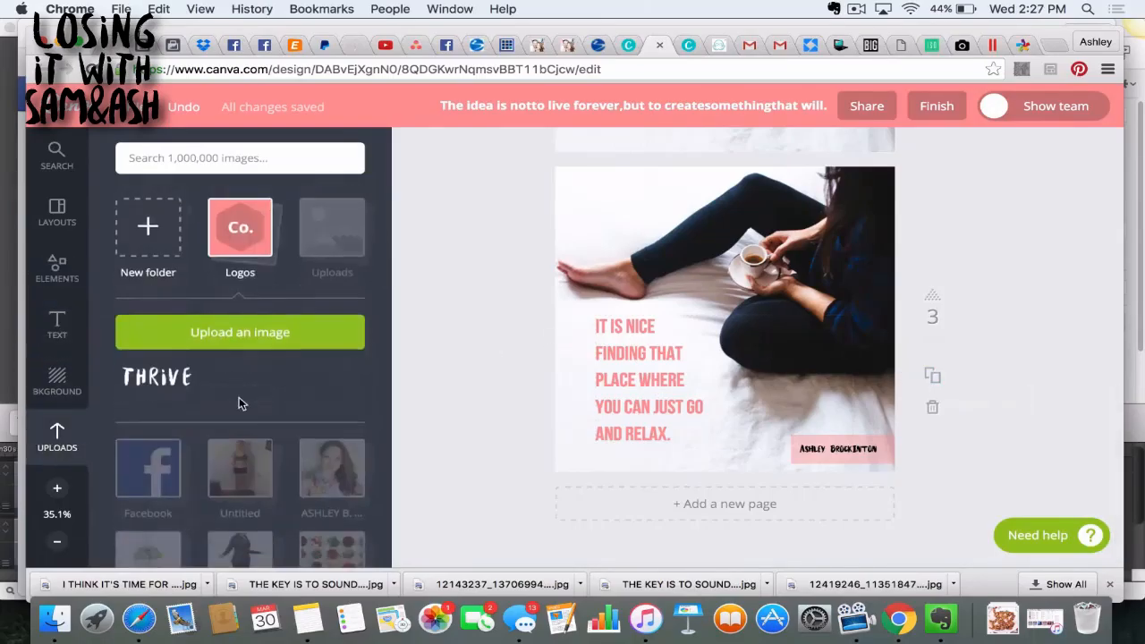
pyautogui.scroll(-3, 255, 450)
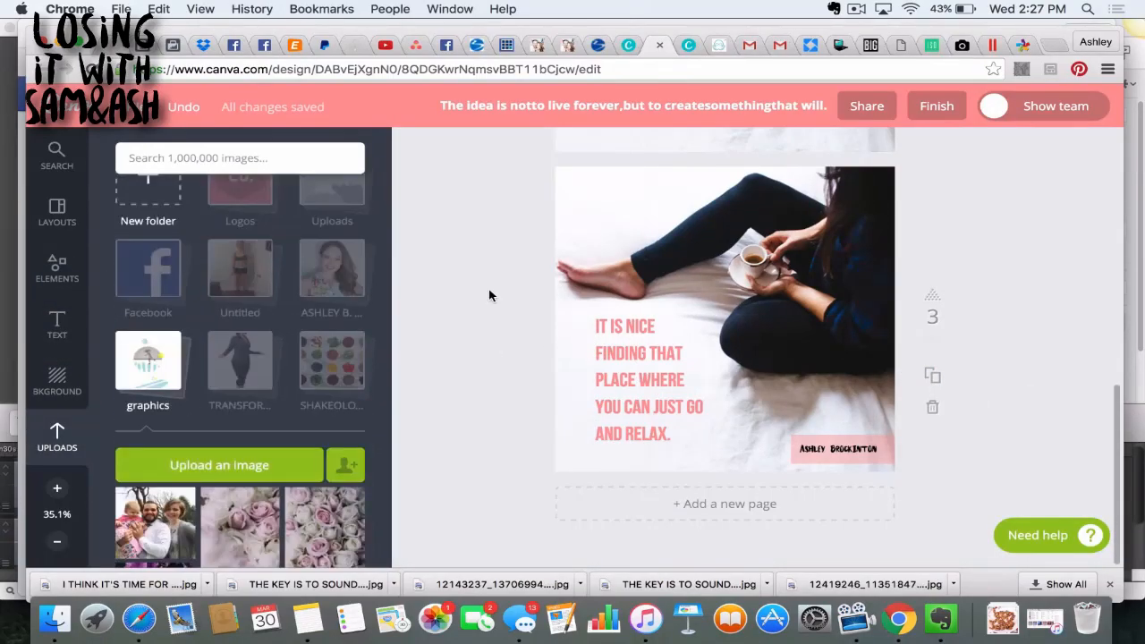
pyautogui.scroll(-3, 256, 497)
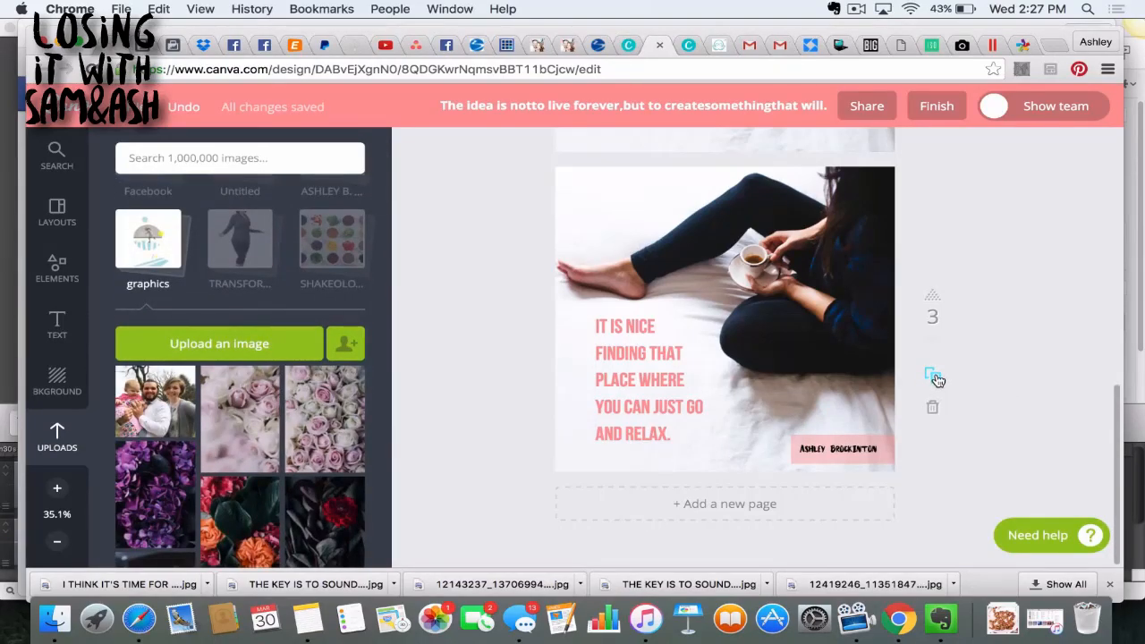
pyautogui.click(693, 508)
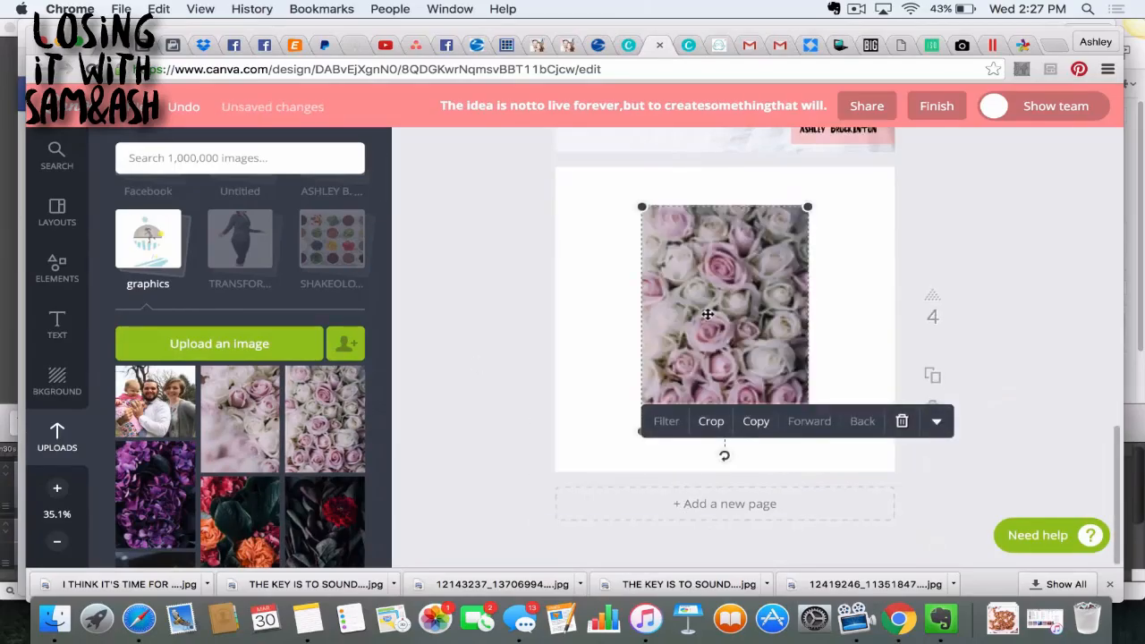
# - Enlarge the rose photo until it covers the whole of page 4
pyautogui.moveTo(641, 206); pyautogui.dragTo(479, 139)
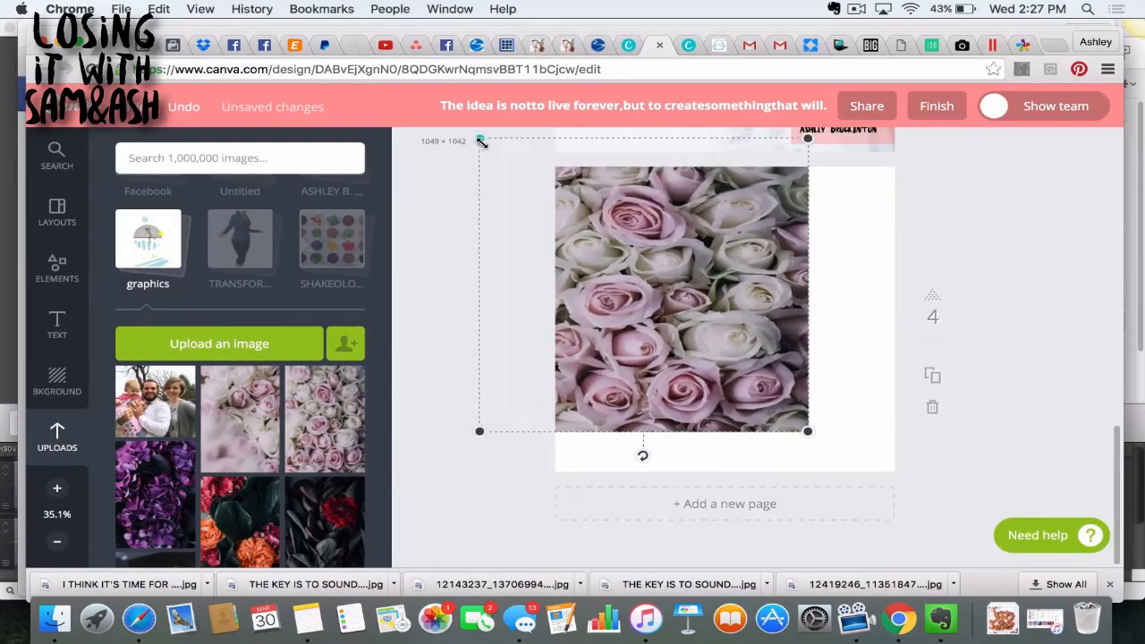
pyautogui.moveTo(807, 430); pyautogui.dragTo(934, 503)
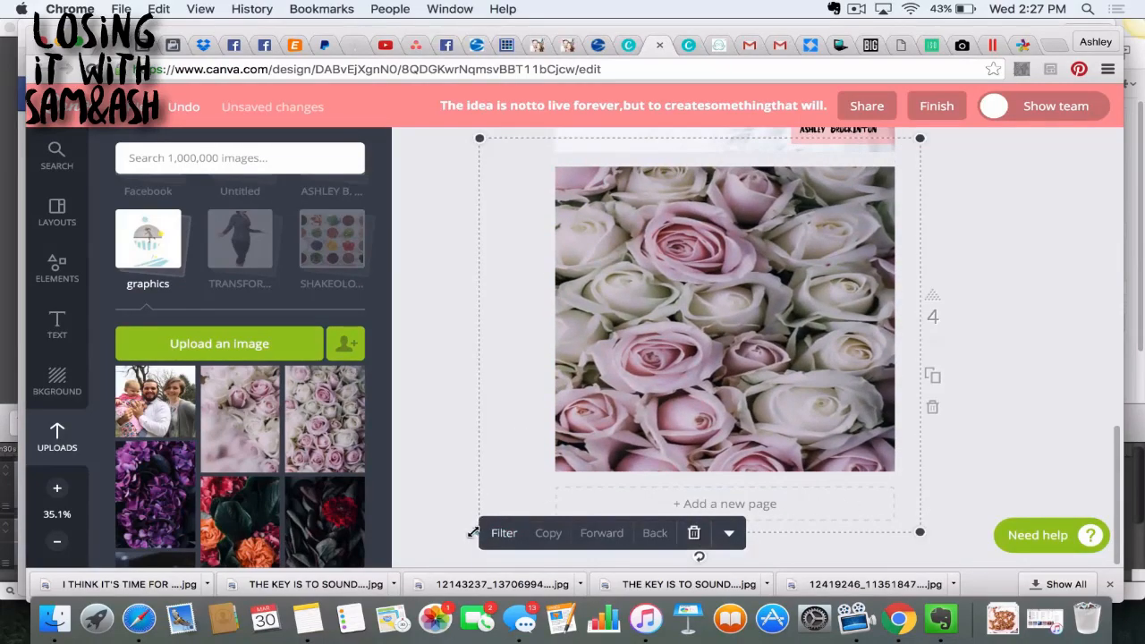
pyautogui.moveTo(478, 531); pyautogui.dragTo(522, 493)
pyautogui.click(952, 243)
# - Try the Drama and Edge filters on the rose photo, and return it to Normal with a slight brightness adjustment
pyautogui.click(758, 308)
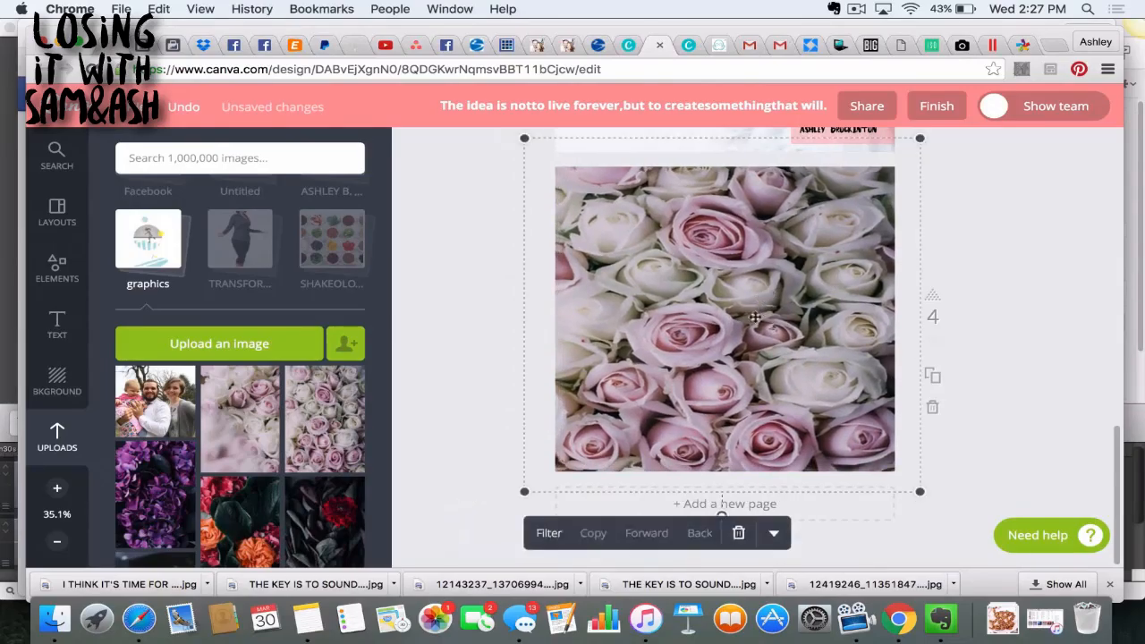
pyautogui.click(547, 534)
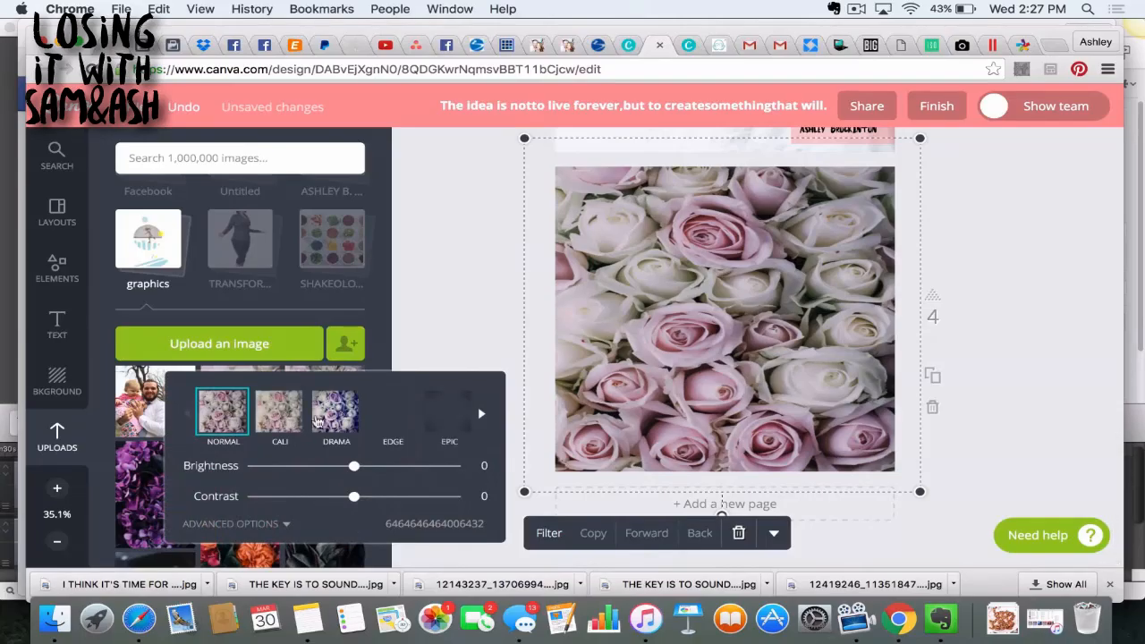
pyautogui.click(336, 413)
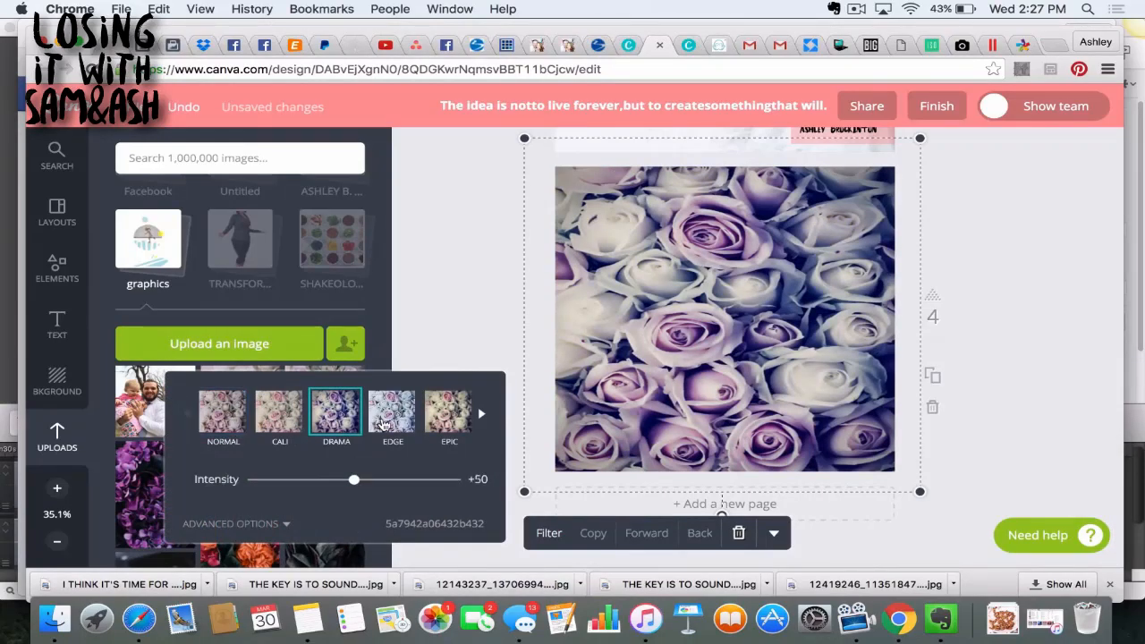
pyautogui.click(385, 424)
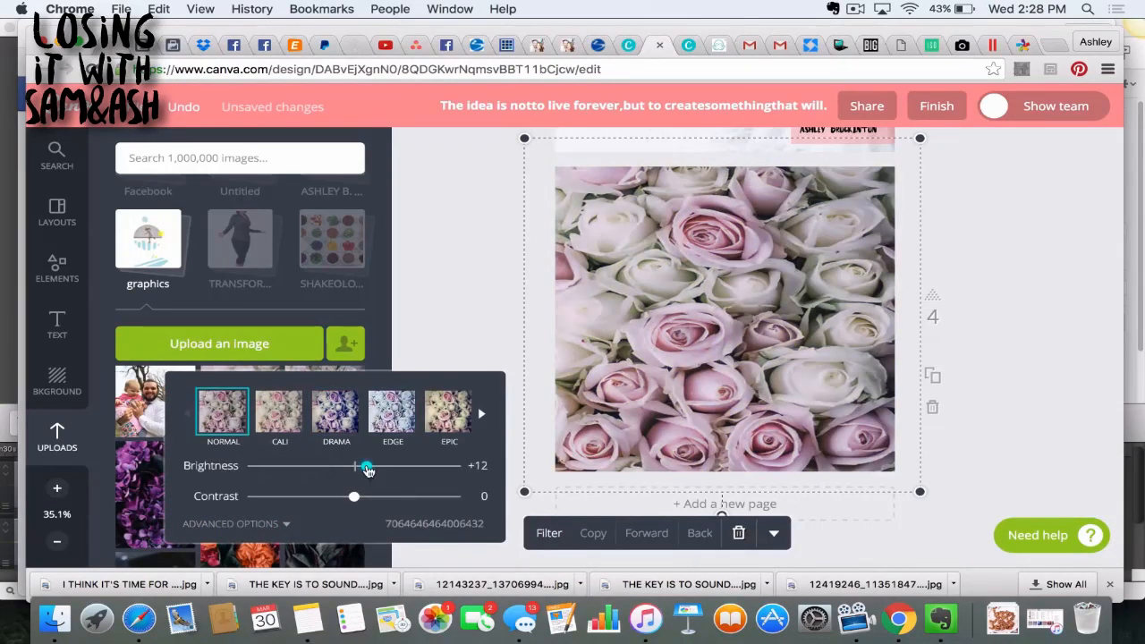
pyautogui.moveTo(367, 468); pyautogui.dragTo(359, 466)
pyautogui.click(474, 213)
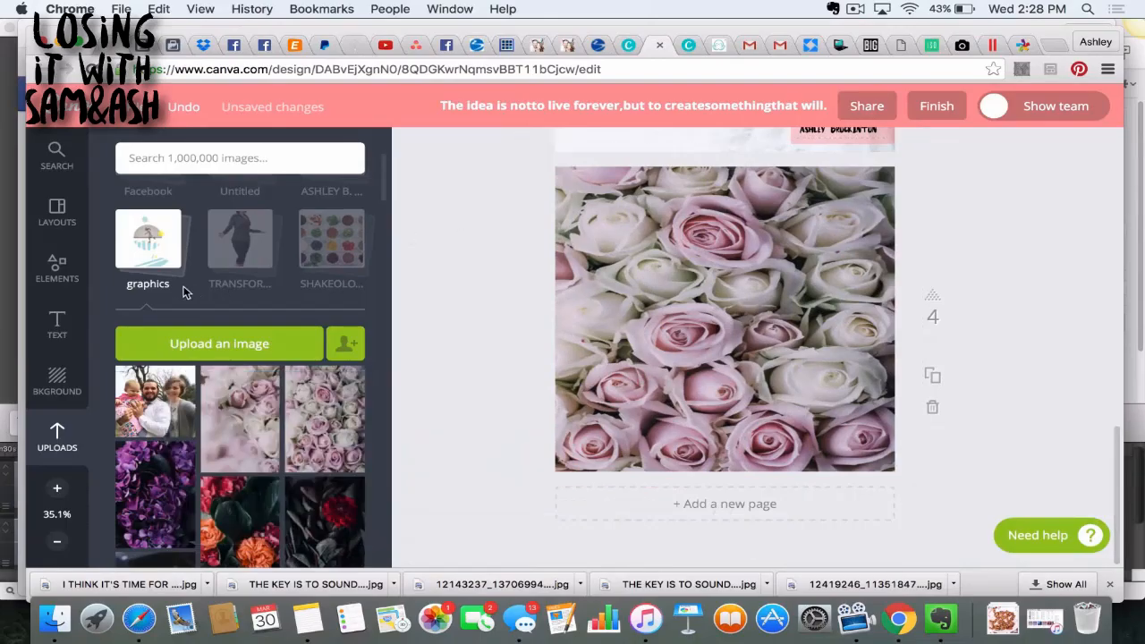
# - Cover all of page 4 with a square in the pink brand colour
pyautogui.click(57, 268)
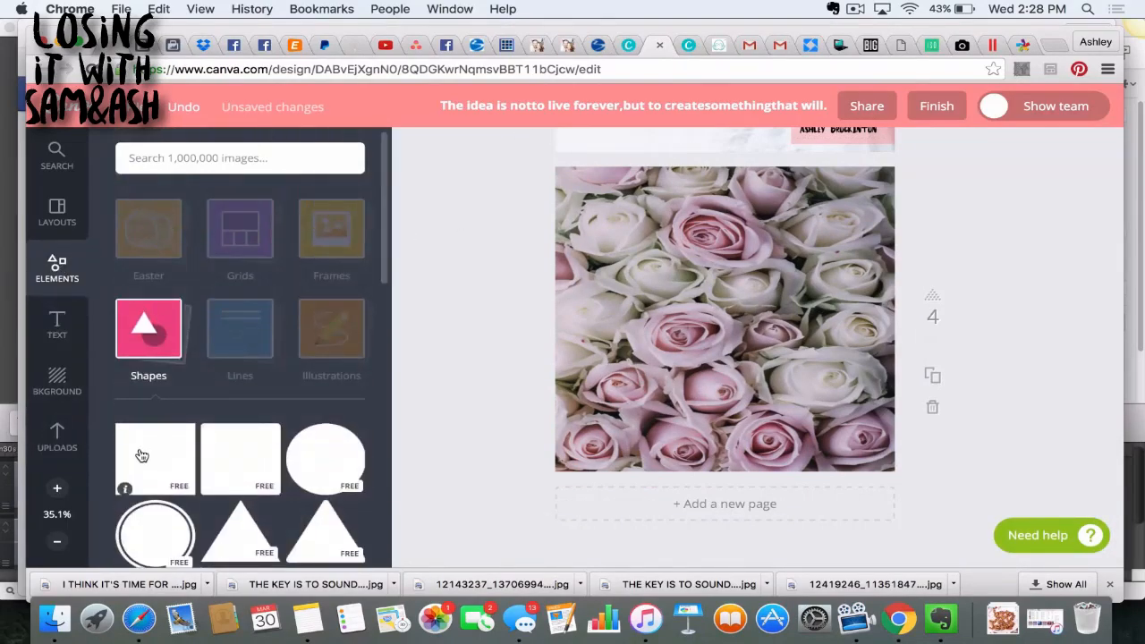
pyautogui.click(125, 488)
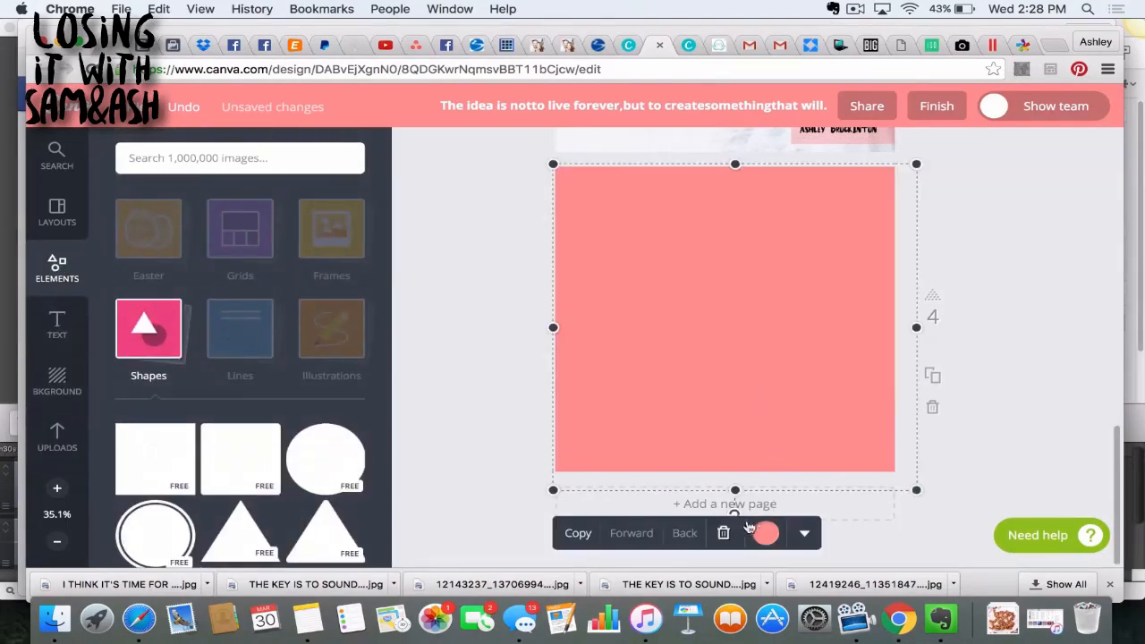
pyautogui.click(765, 535)
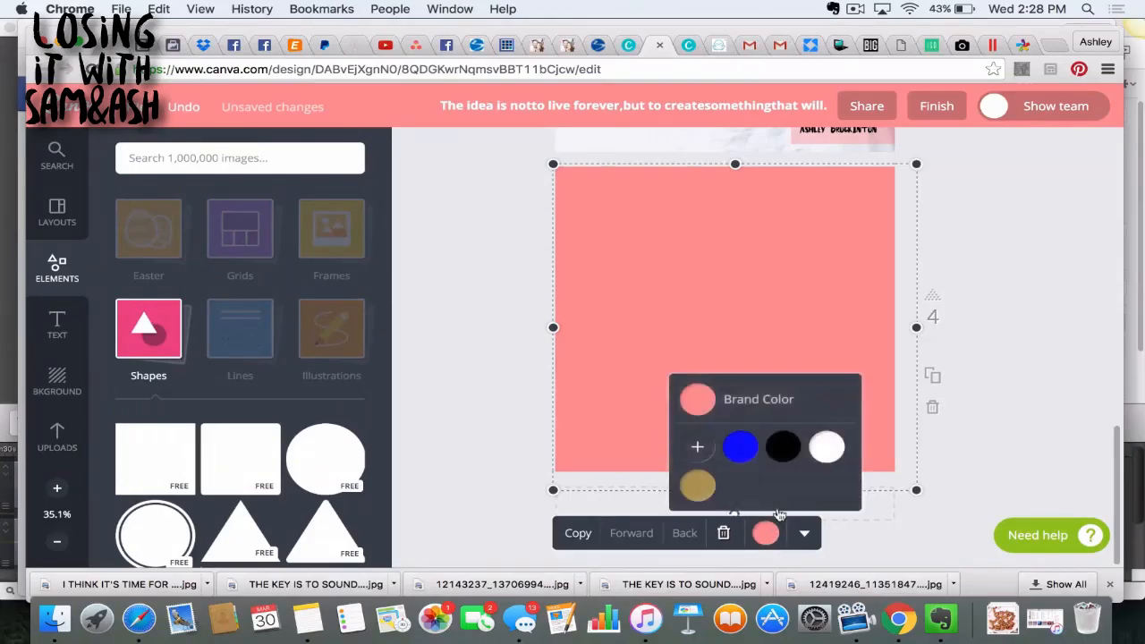
pyautogui.click(698, 448)
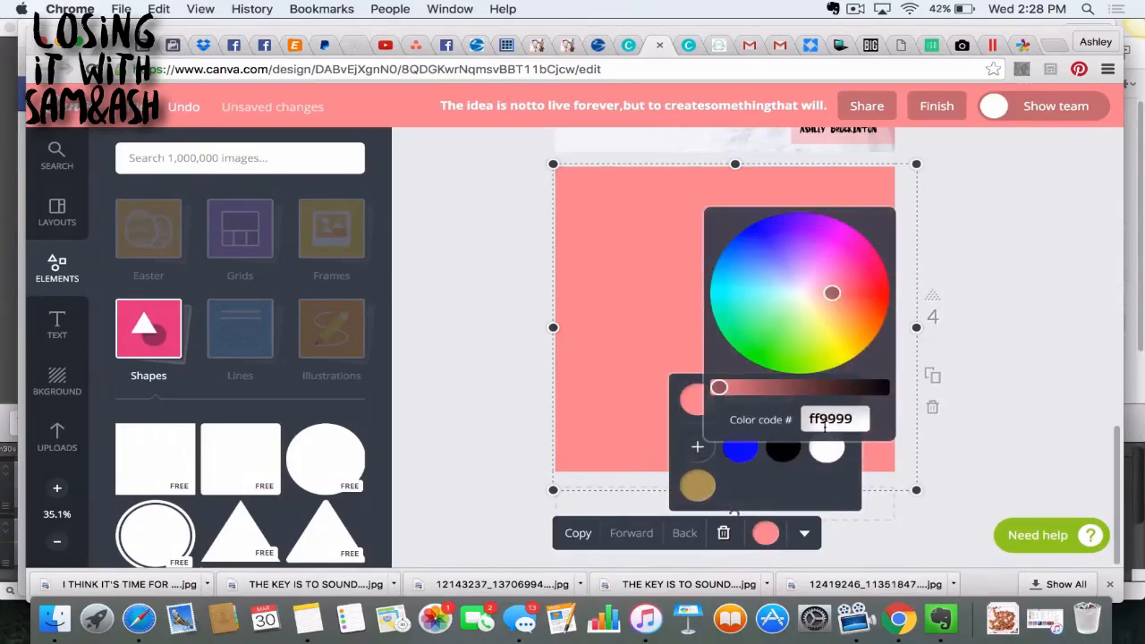
pyautogui.click(1011, 396)
# - Make the pink square on page 4 semi-transparent so the roses show through it
pyautogui.click(804, 536)
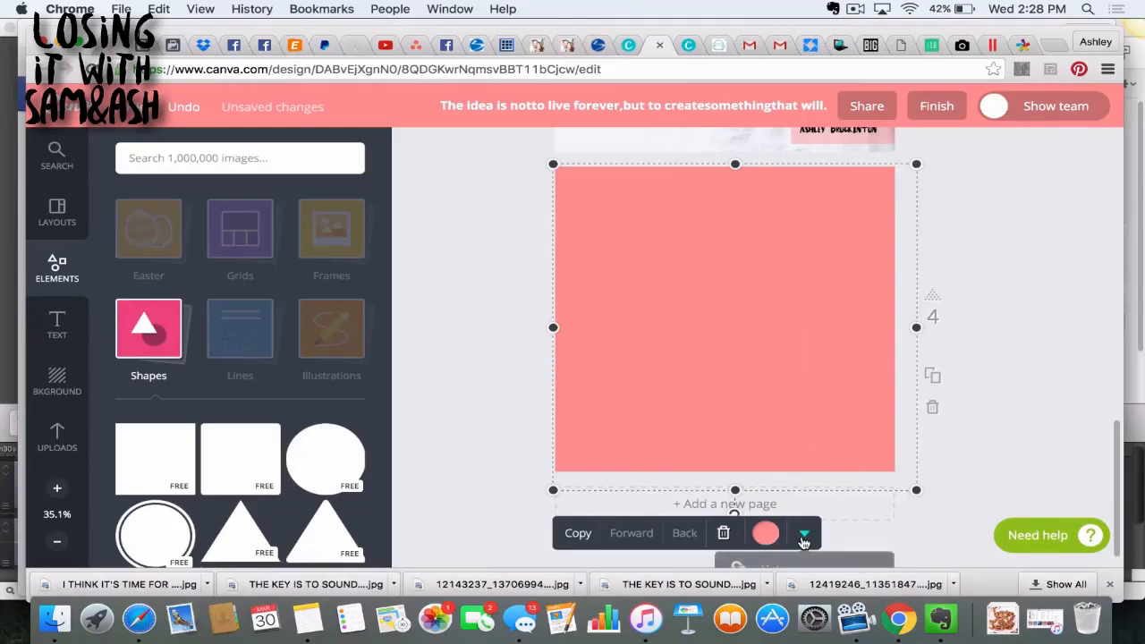
pyautogui.scroll(-1, 851, 496)
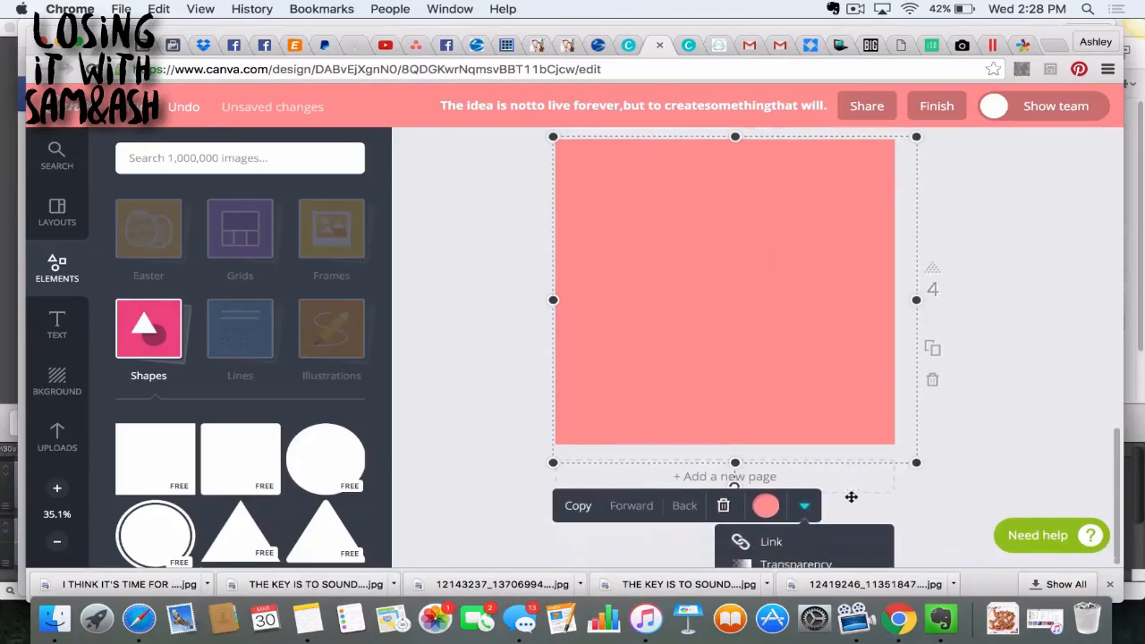
pyautogui.click(817, 565)
pyautogui.moveTo(814, 562); pyautogui.dragTo(870, 554)
pyautogui.click(1028, 260)
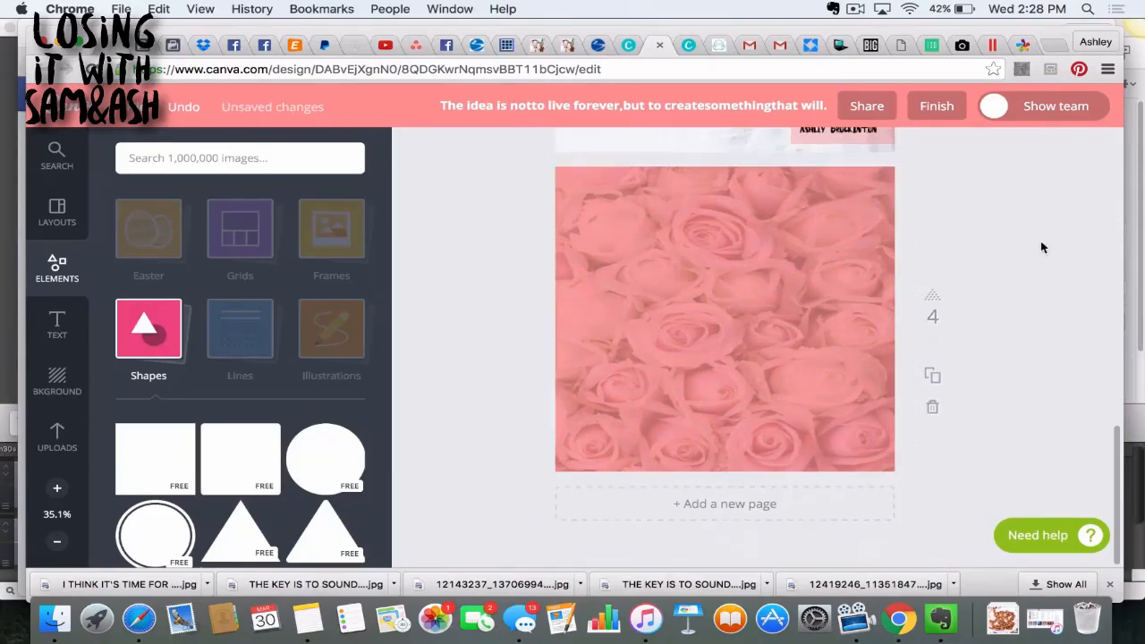
# - Search Google in a new browser tab for "quote about beauty" and open BrainyQuote's beauty quotes page
pyautogui.click(1055, 44)
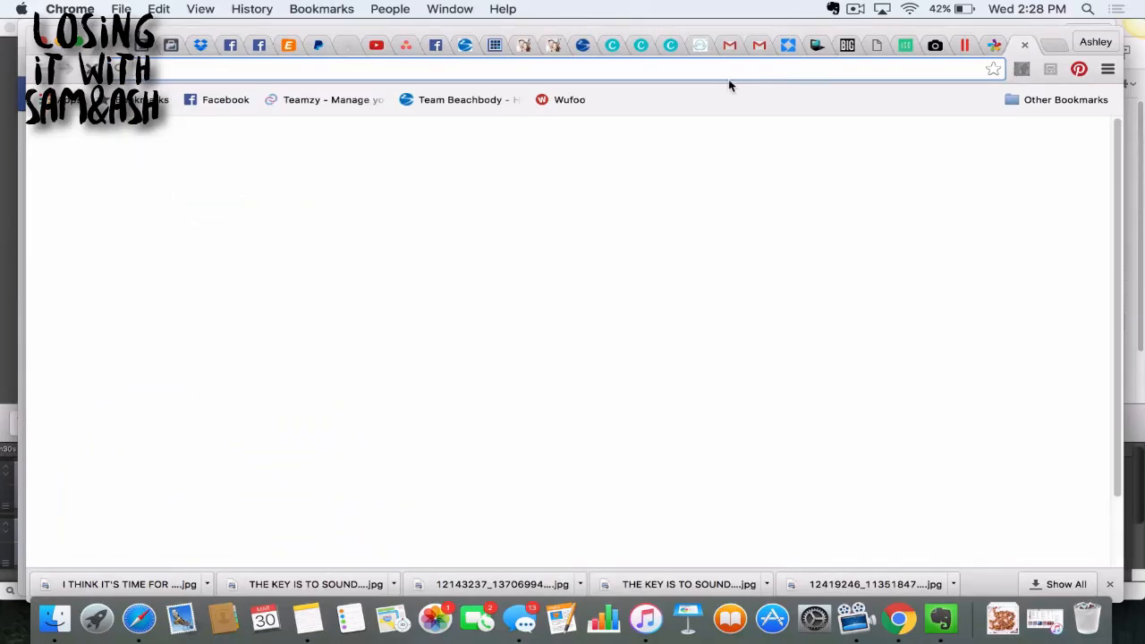
pyautogui.write('quote abou')
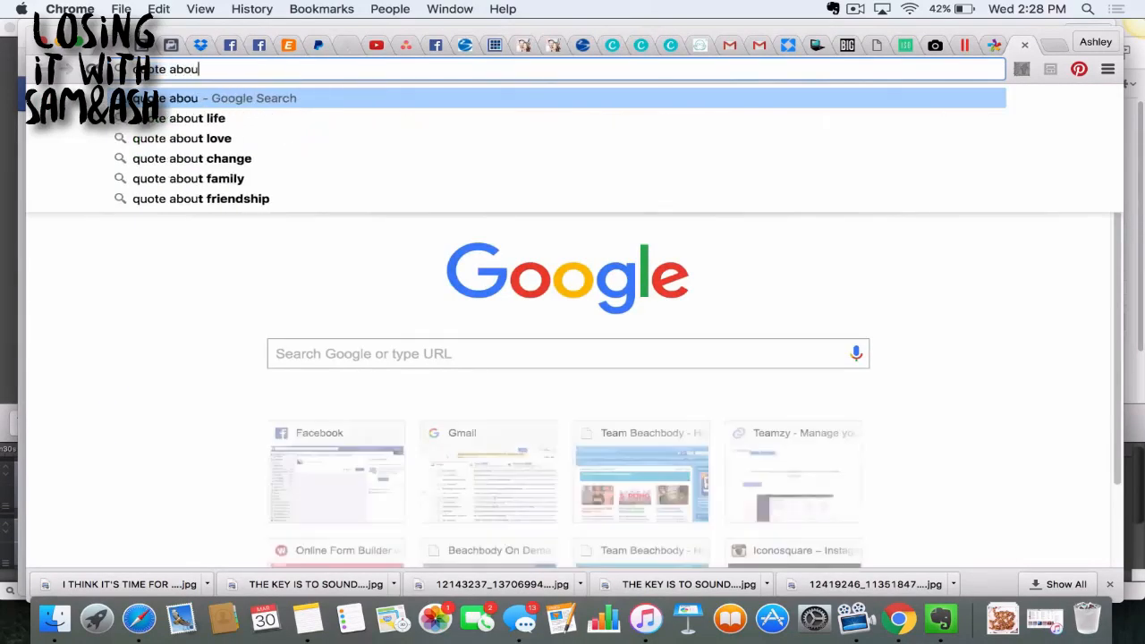
pyautogui.write('t beauty')
pyautogui.press('Return')
pyautogui.scroll(-2, 258, 485)
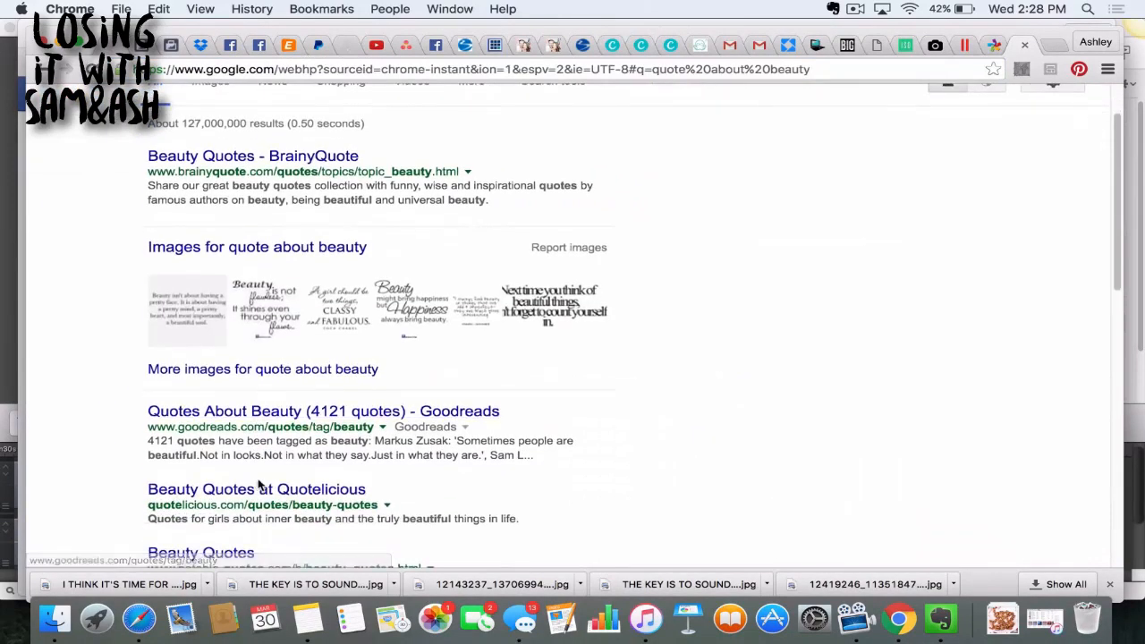
pyautogui.scroll(1, 258, 484)
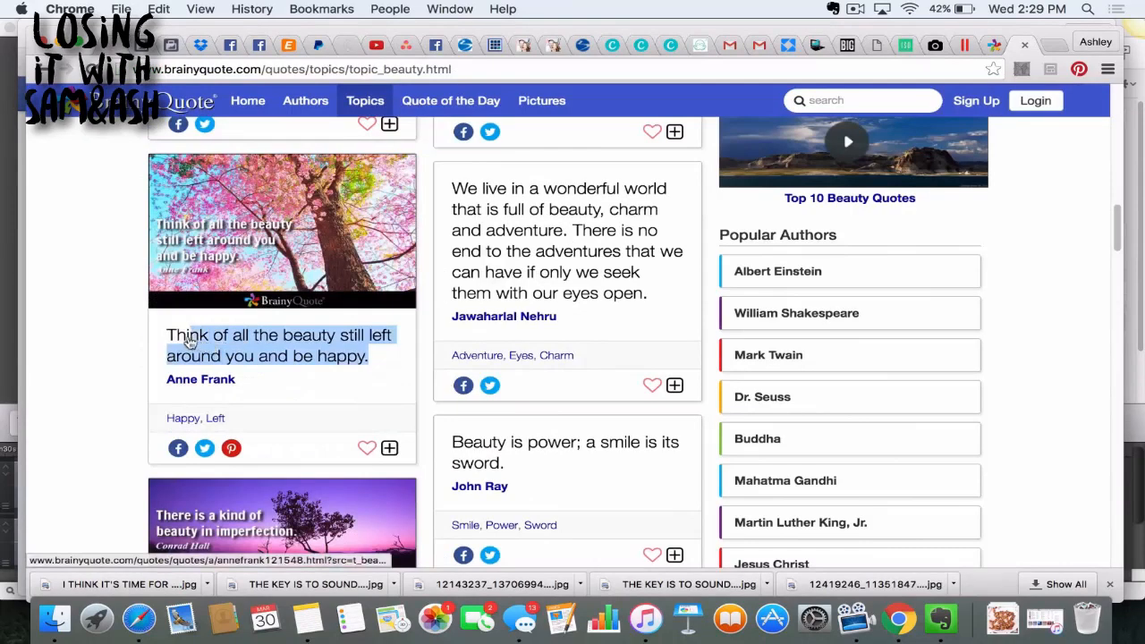
# - Copy the quote "Think of all the beauty still left around you and be happy." from BrainyQuote and return to the Canva design
pyautogui.moveTo(189, 340); pyautogui.dragTo(178, 338)
pyautogui.click(164, 327)
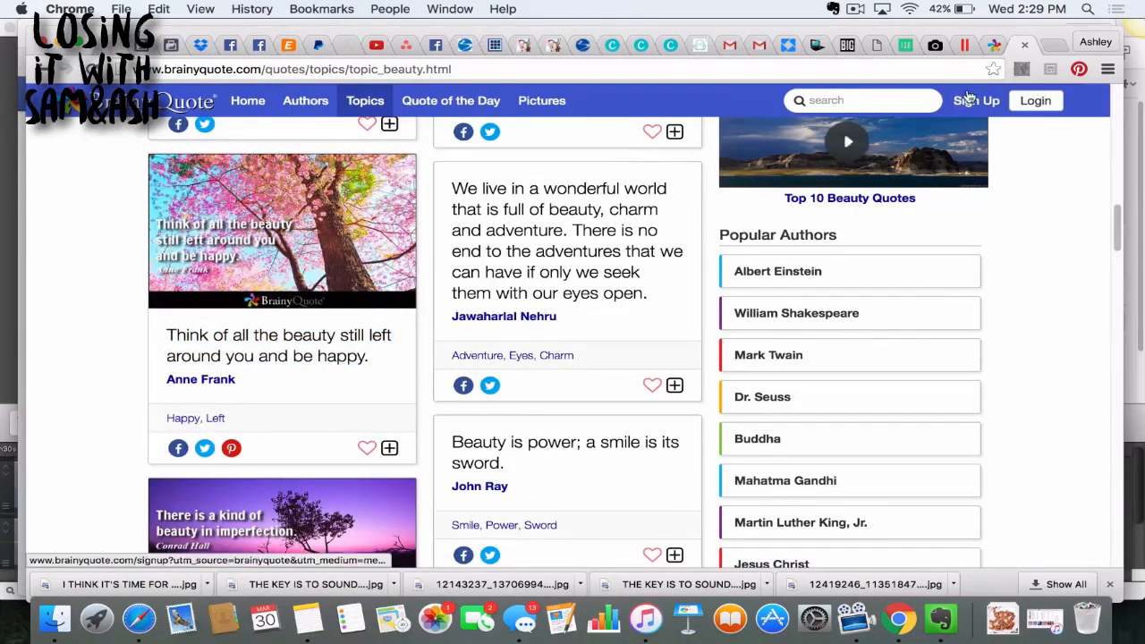
pyautogui.click(641, 45)
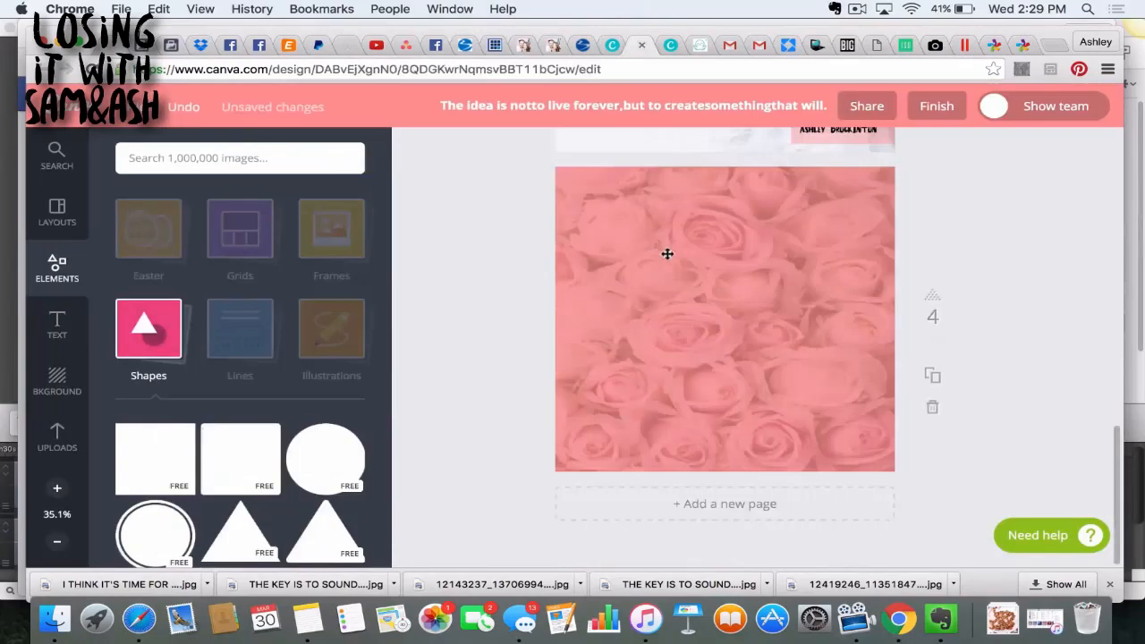
# - Add a heading to page 4 and replace its placeholder text with the copied beauty quote
pyautogui.click(56, 324)
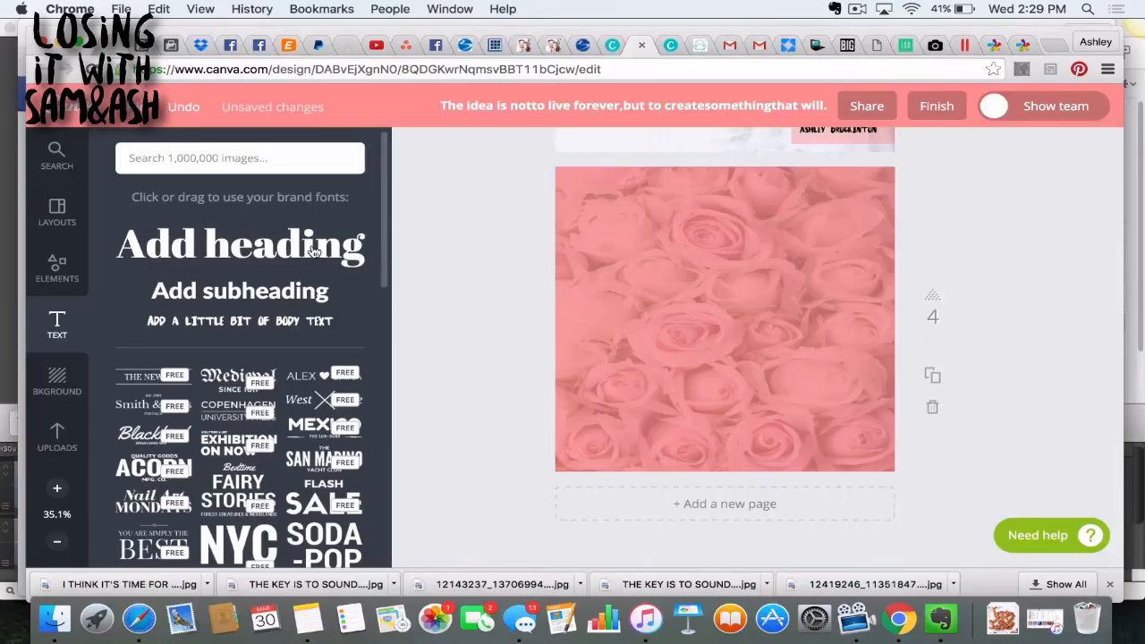
pyautogui.click(313, 252)
pyautogui.click(732, 329)
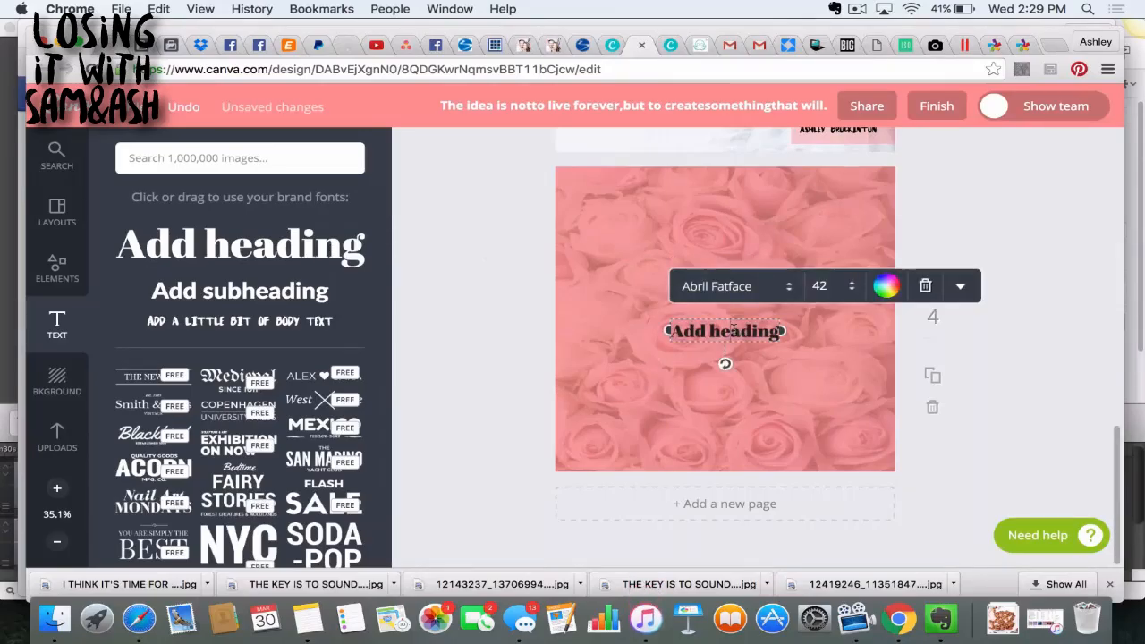
pyautogui.press('super+v')
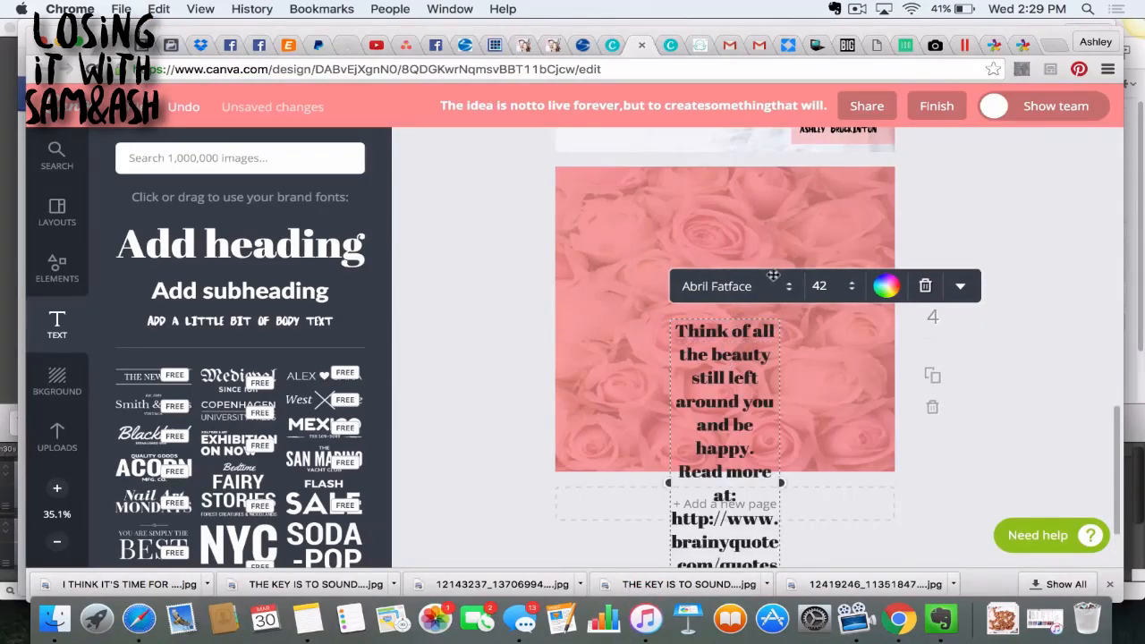
# - Strip the pasted source link from the quote on page 4 and set its font to Bebas Neue
pyautogui.click(742, 286)
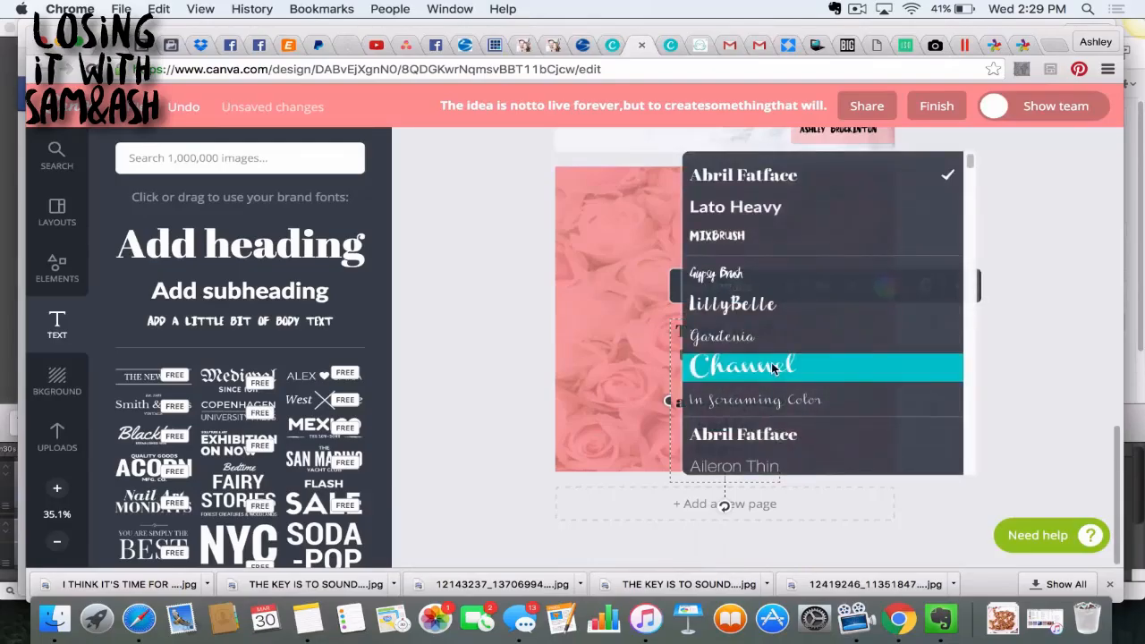
pyautogui.scroll(-10, 773, 370)
pyautogui.click(871, 339)
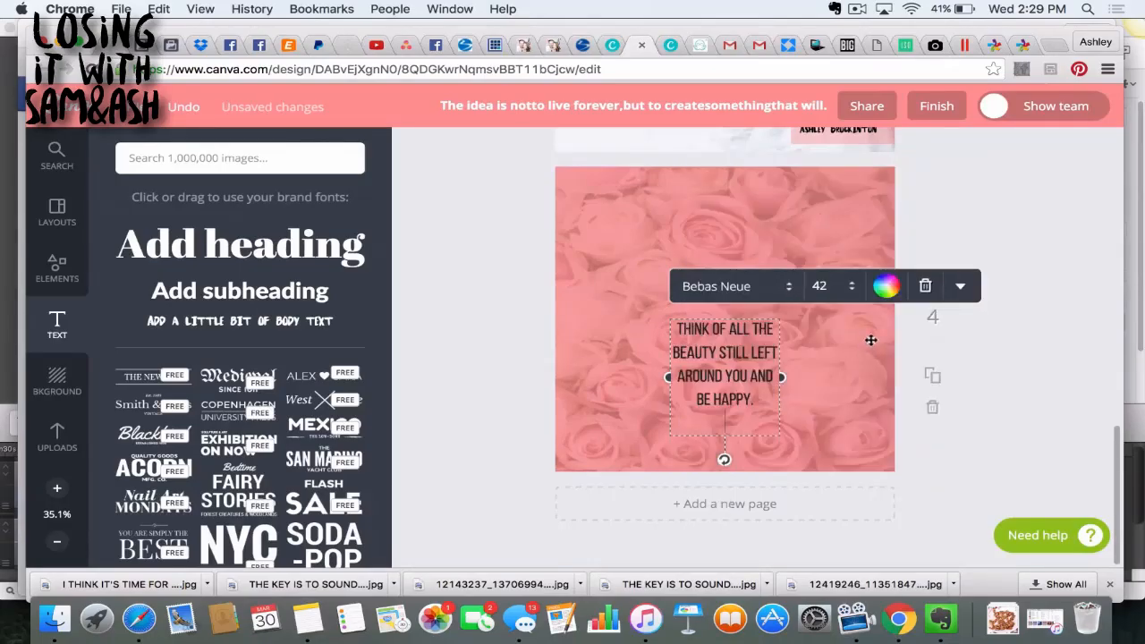
# - Enlarge the quote to size 80, widen its text box and centre it over the pink roses
pyautogui.click(830, 286)
pyautogui.click(828, 394)
pyautogui.moveTo(781, 460); pyautogui.dragTo(900, 454)
pyautogui.click(776, 209)
pyautogui.click(776, 315)
pyautogui.moveTo(831, 407); pyautogui.dragTo(757, 329)
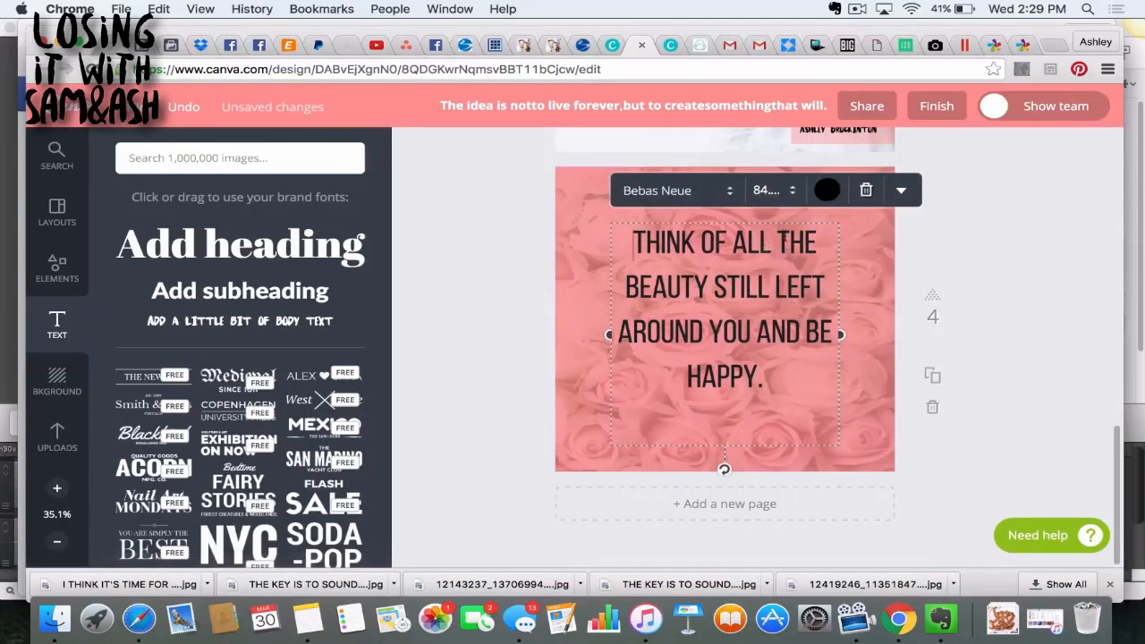
# - Make the quote bold and white at size 88, with a small "-Anne Frank" attribution beneath it
pyautogui.click(901, 191)
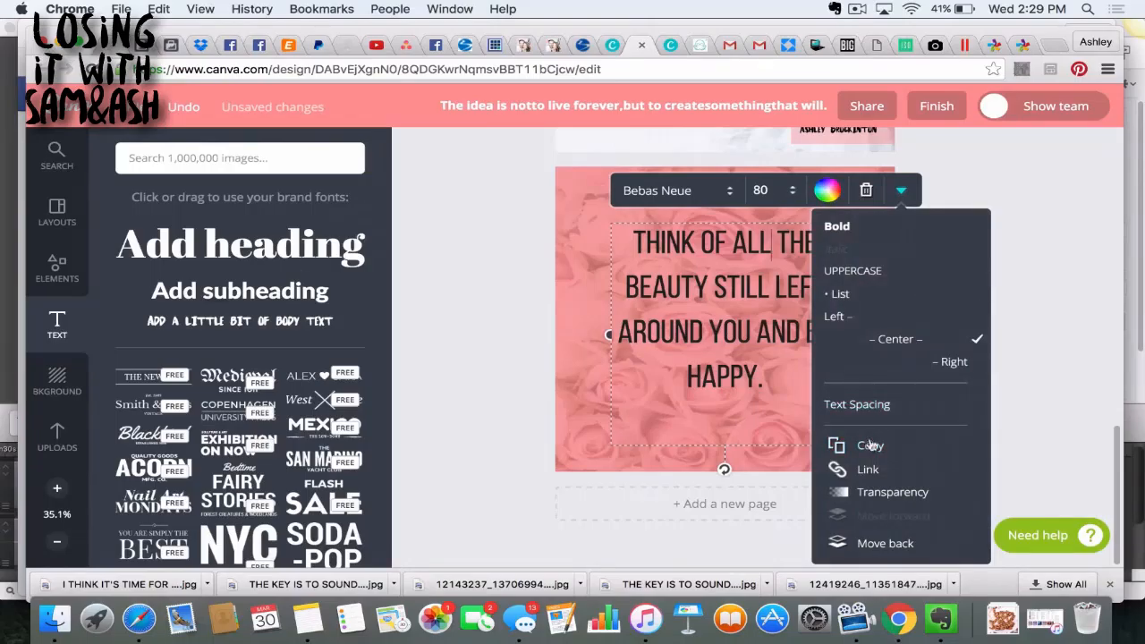
pyautogui.click(845, 227)
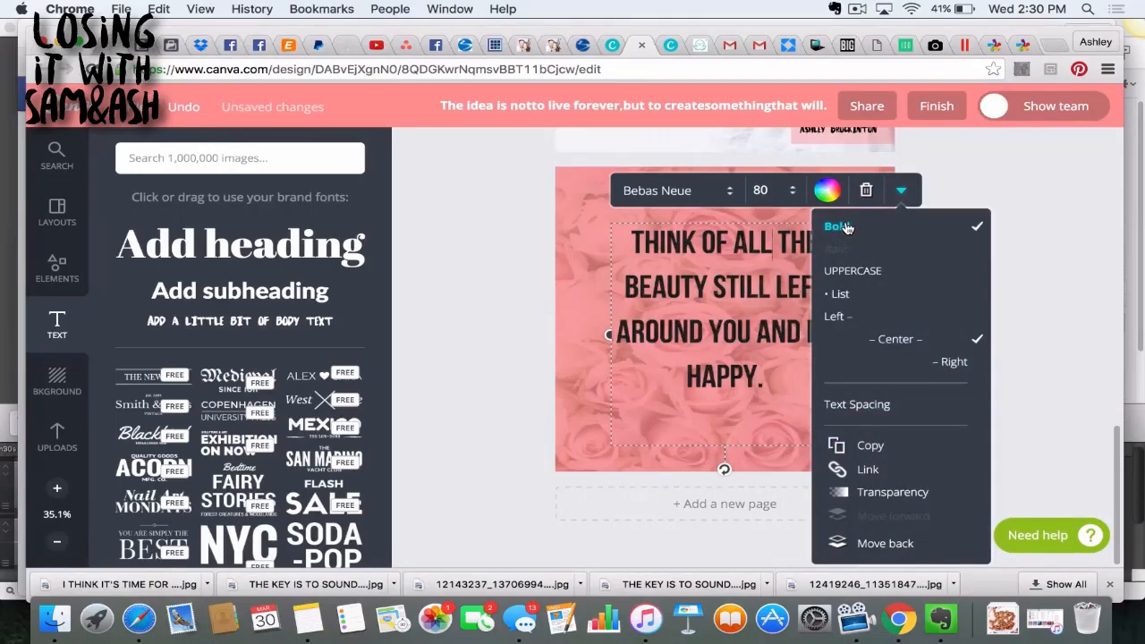
pyautogui.click(760, 190)
pyautogui.click(791, 394)
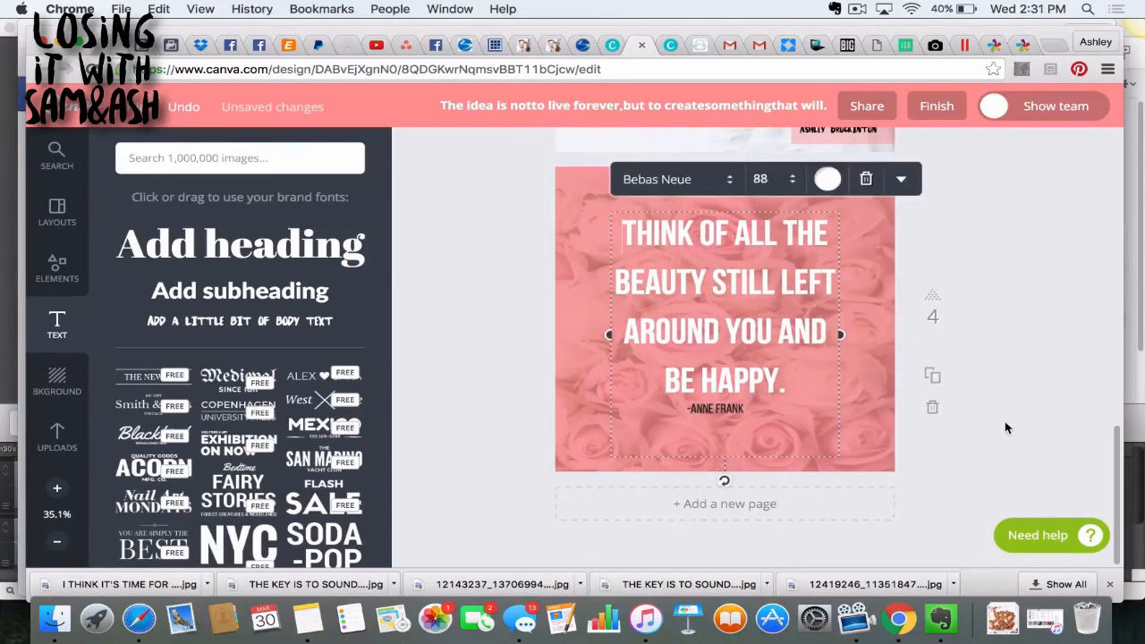
pyautogui.click(1005, 427)
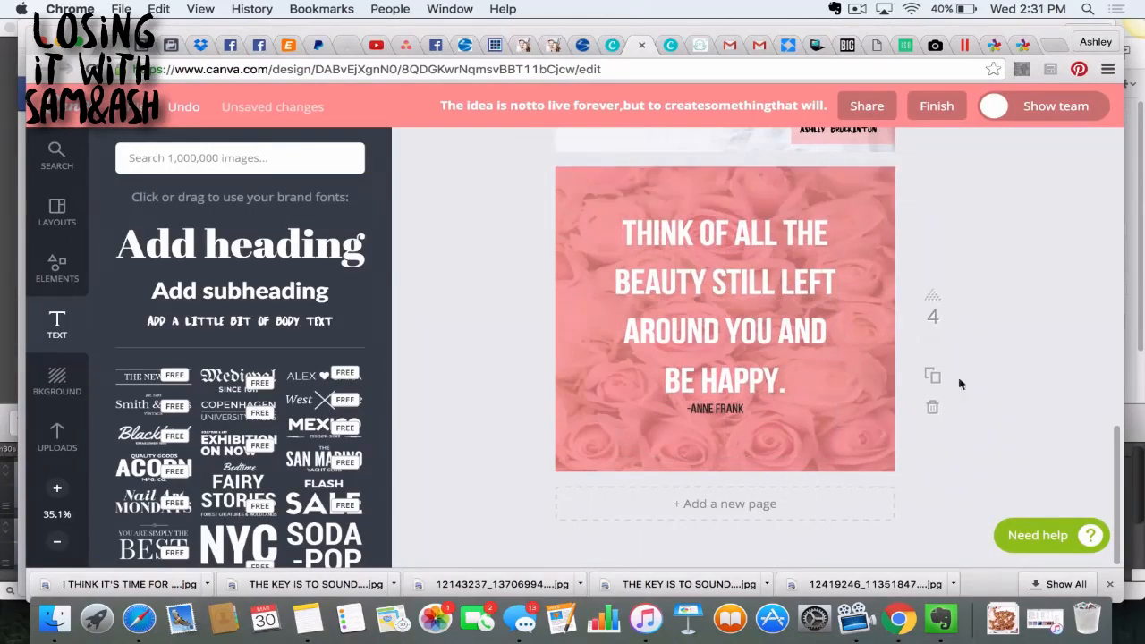
pyautogui.click(732, 413)
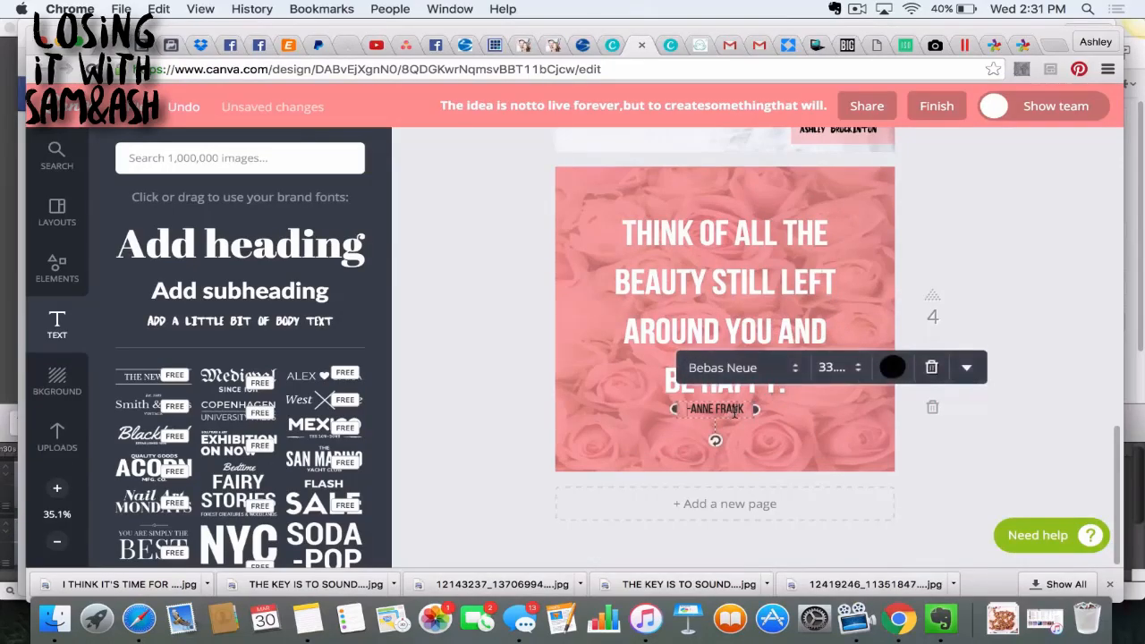
pyautogui.click(531, 387)
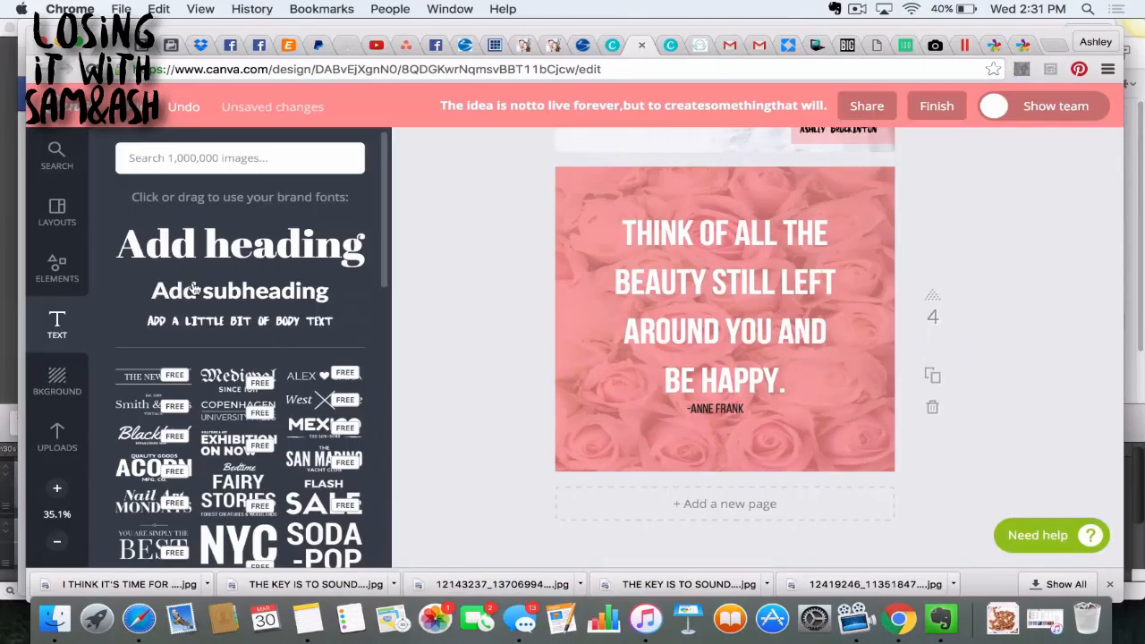
# - Add a MixBrush body text line with the creator's full name, centred below the attribution on page 4
pyautogui.click(202, 322)
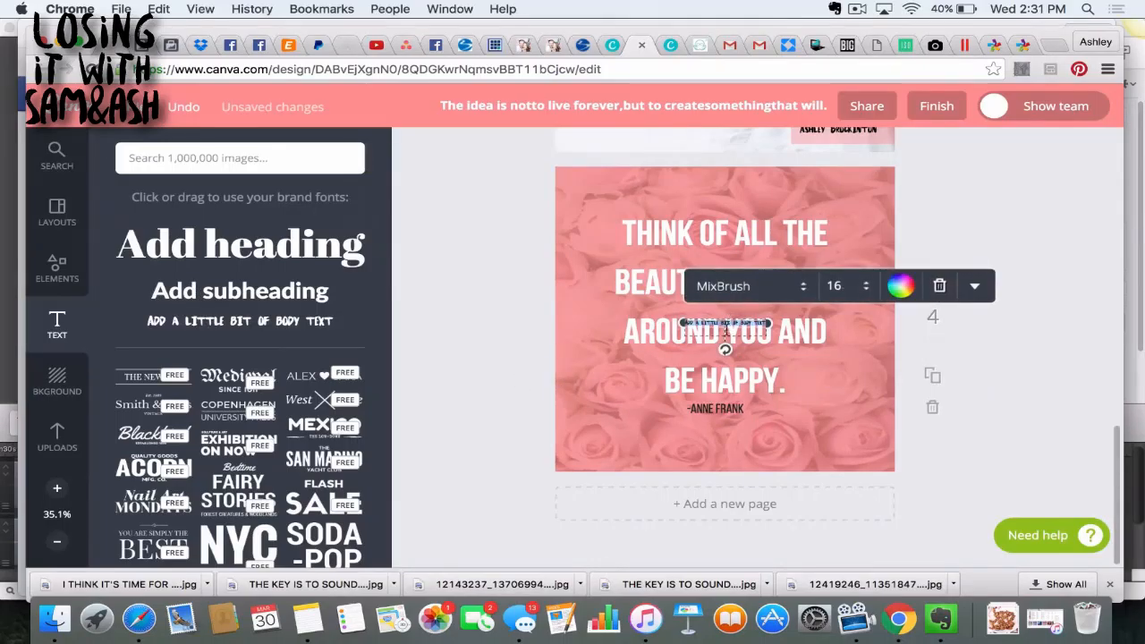
pyautogui.press('BackSpace')
pyautogui.write('As')
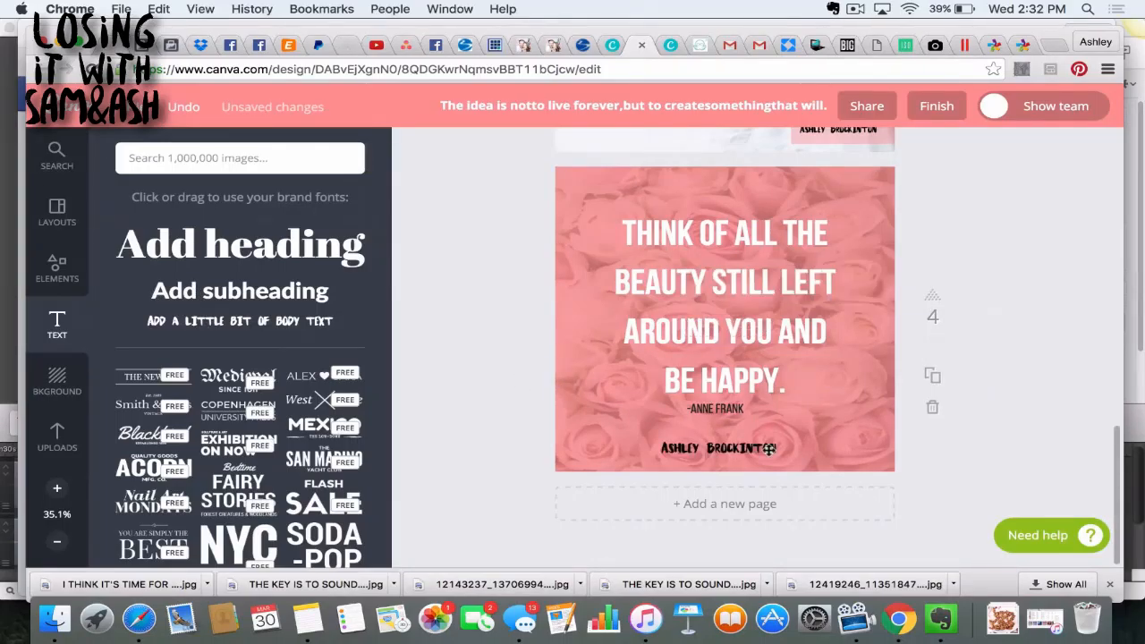
# - Compare the finished rose quote post on page 4 with the coffee-photo quote posts on pages 2 and 3
pyautogui.scroll(5, 1015, 231)
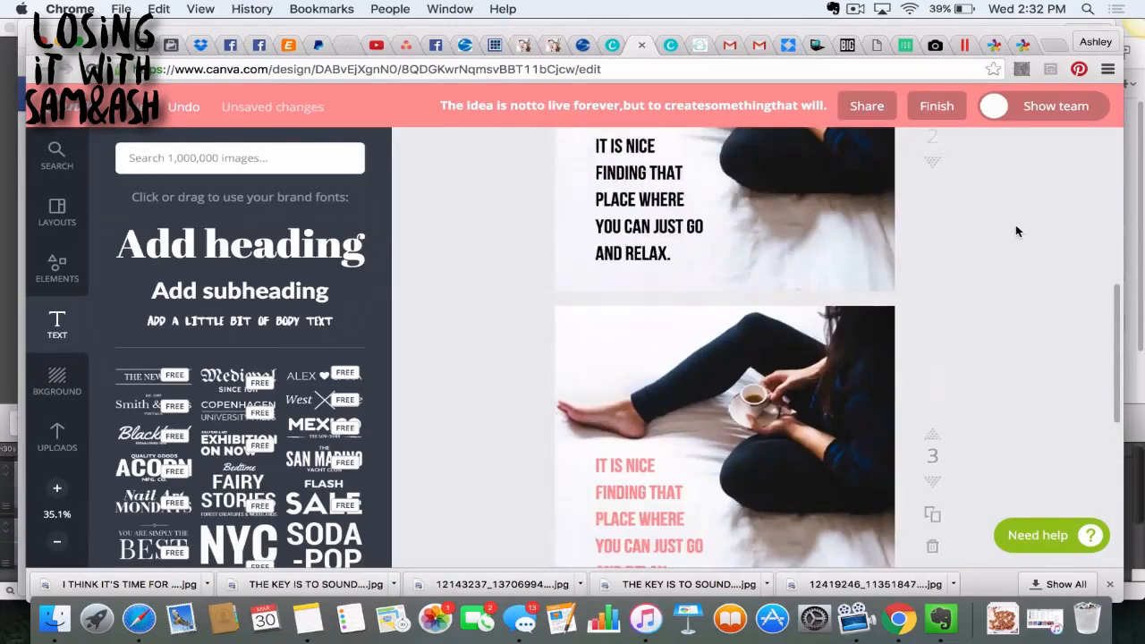
pyautogui.scroll(3, 1015, 230)
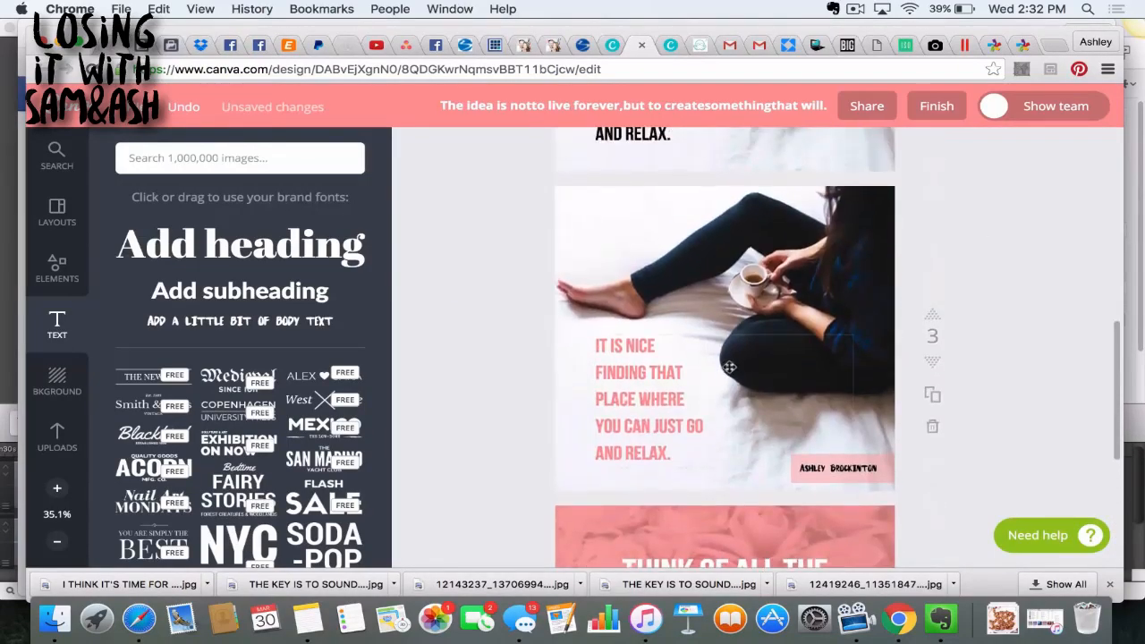
pyautogui.scroll(-7, 671, 437)
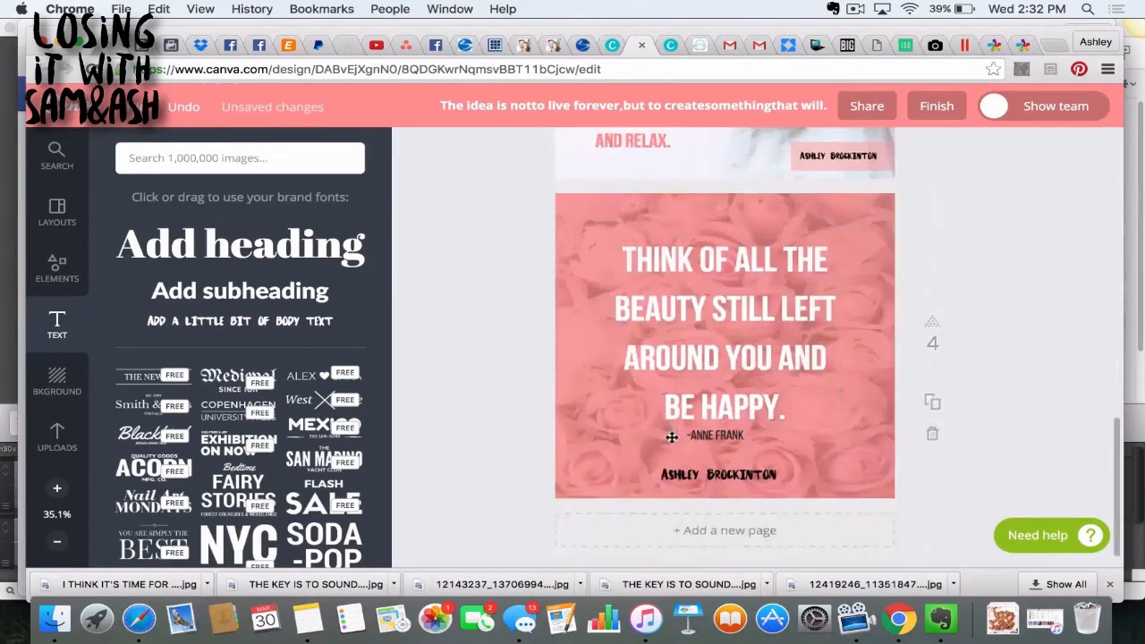
pyautogui.scroll(6, 918, 386)
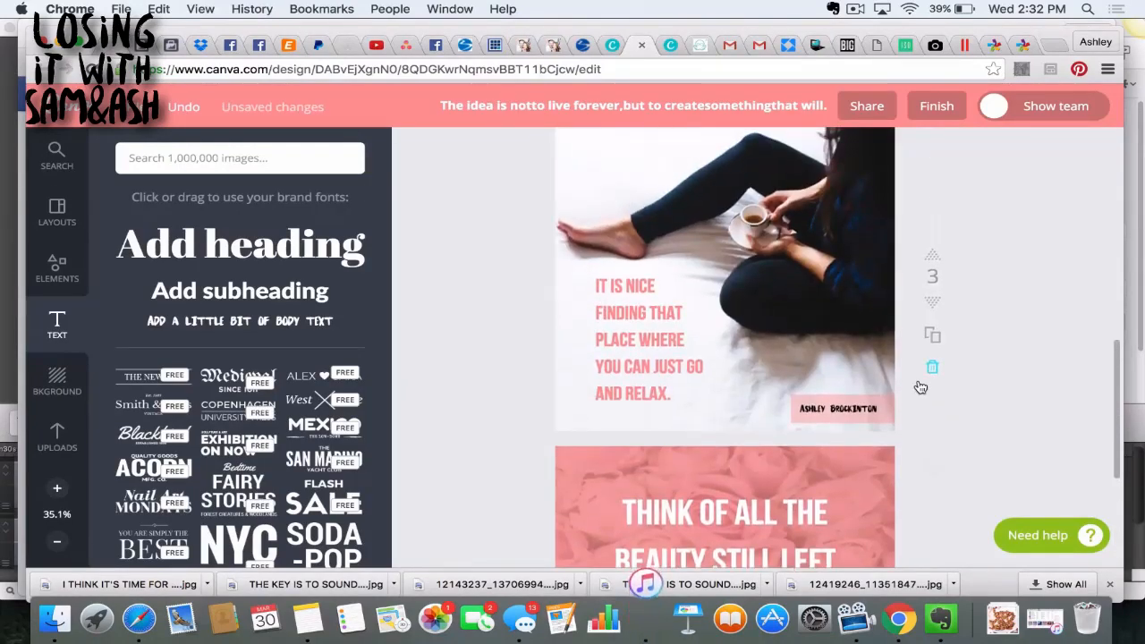
pyautogui.scroll(-2, 920, 385)
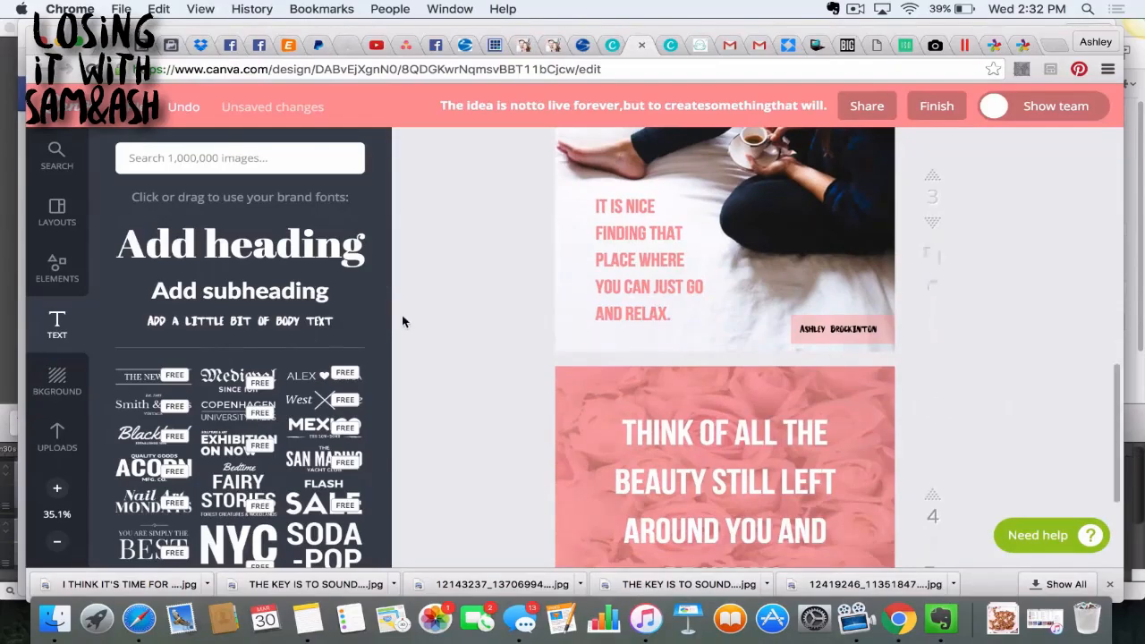
pyautogui.scroll(2, 503, 367)
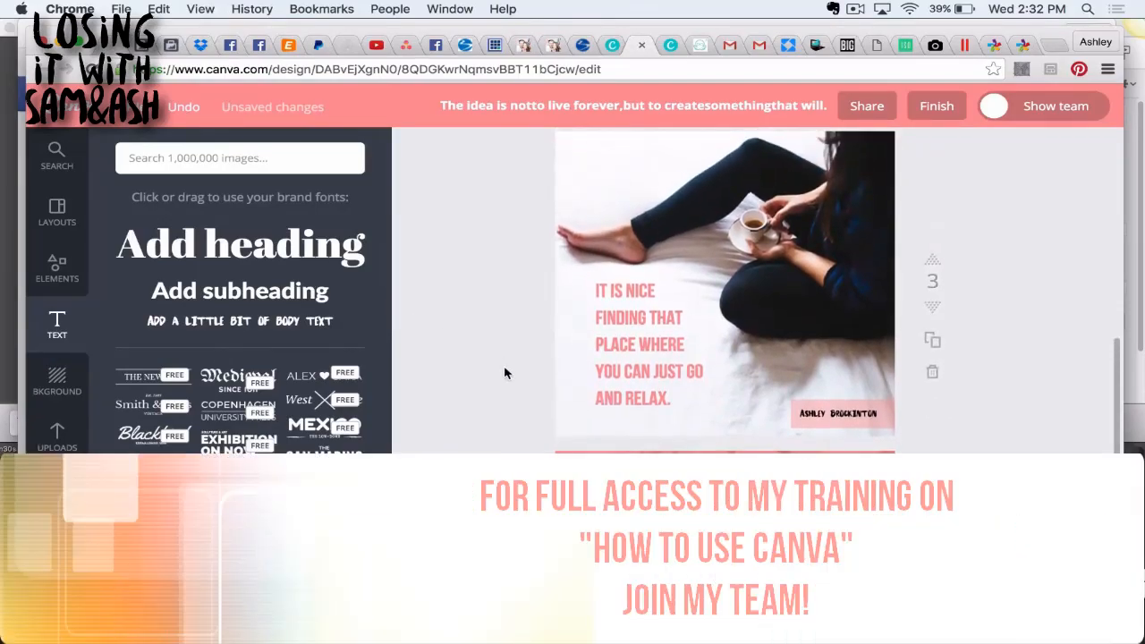
pyautogui.scroll(-3, 504, 373)
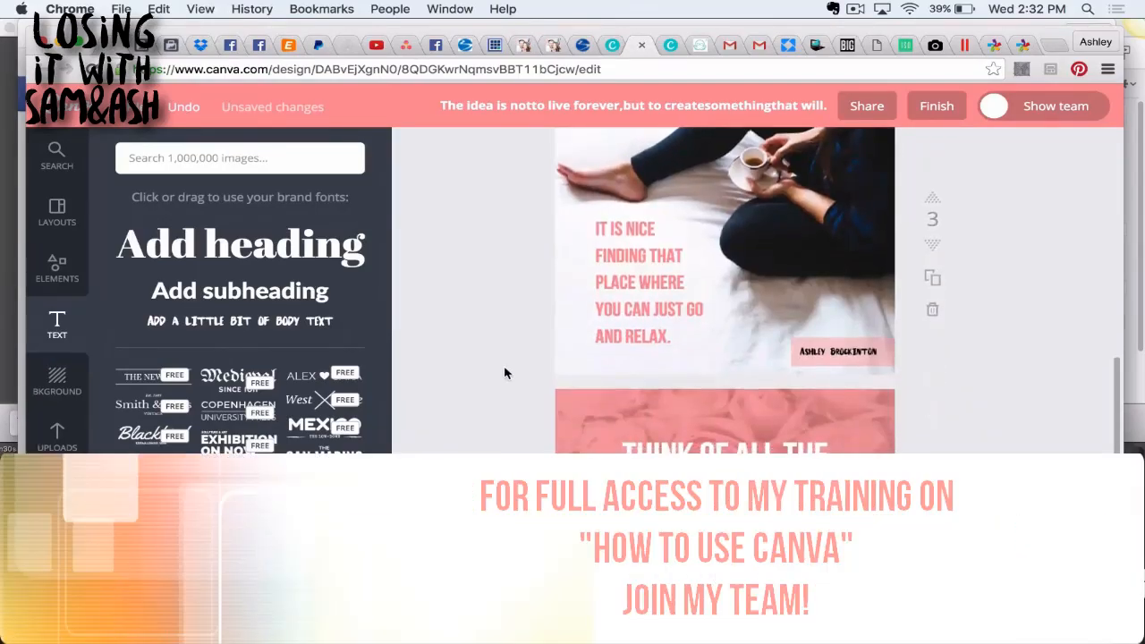
pyautogui.scroll(-3, 504, 373)
pyautogui.scroll(3, 503, 373)
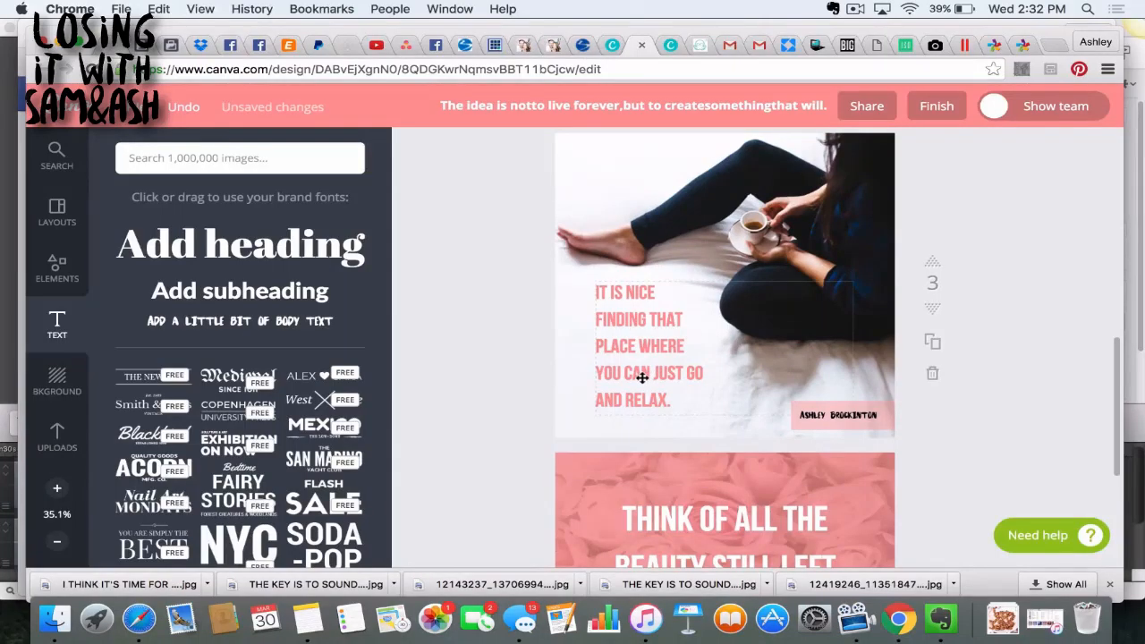
pyautogui.scroll(1, 642, 377)
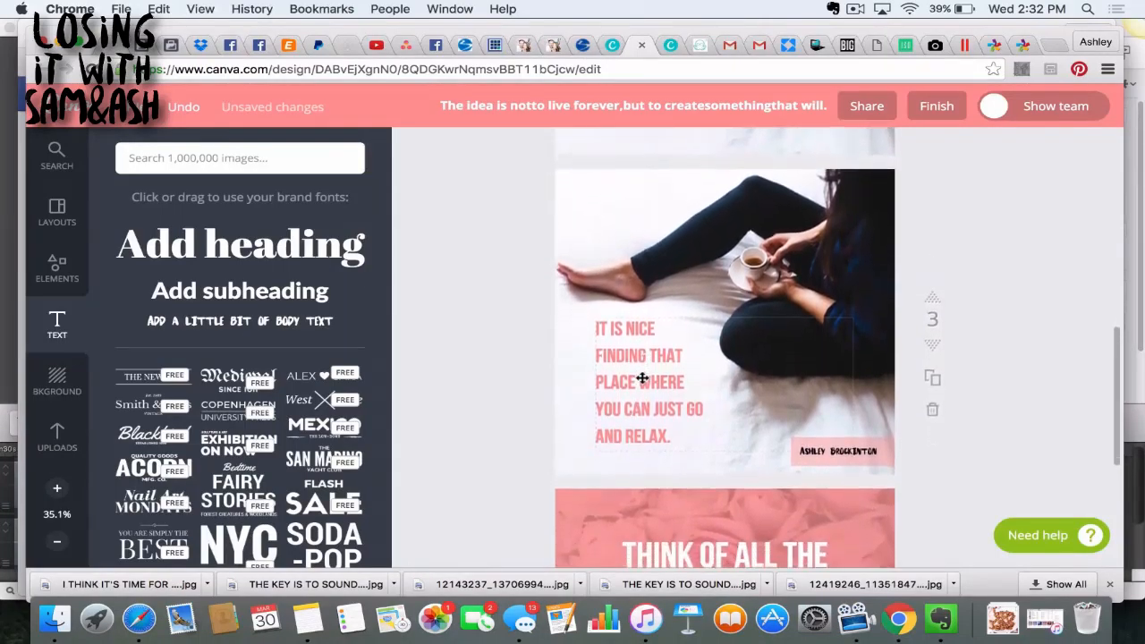
pyautogui.scroll(-3, 642, 378)
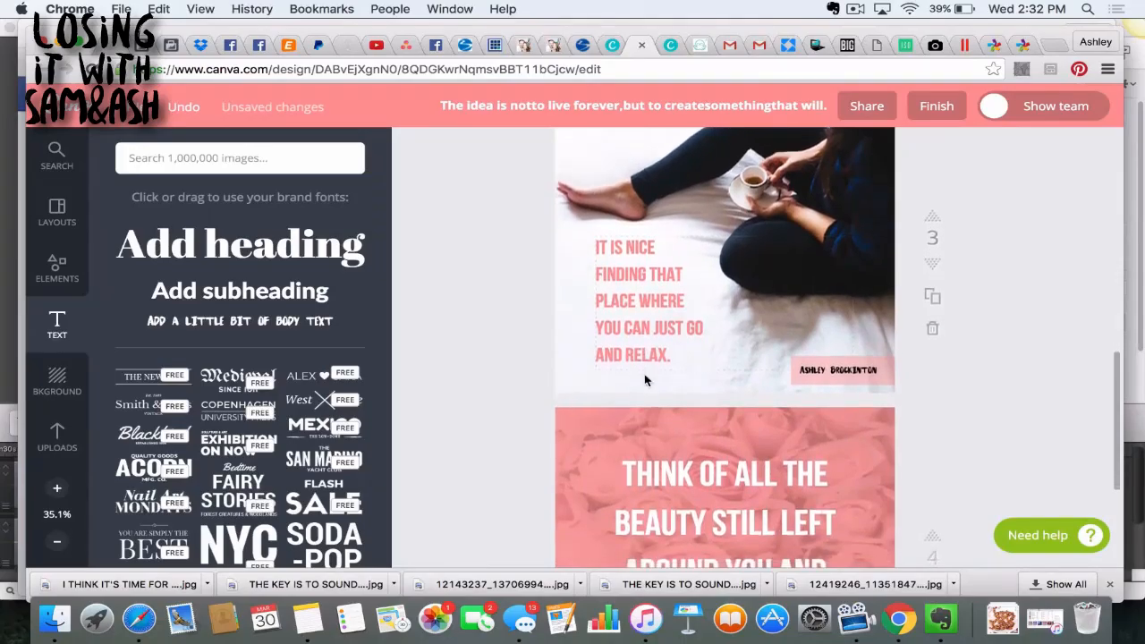
pyautogui.scroll(-3, 644, 380)
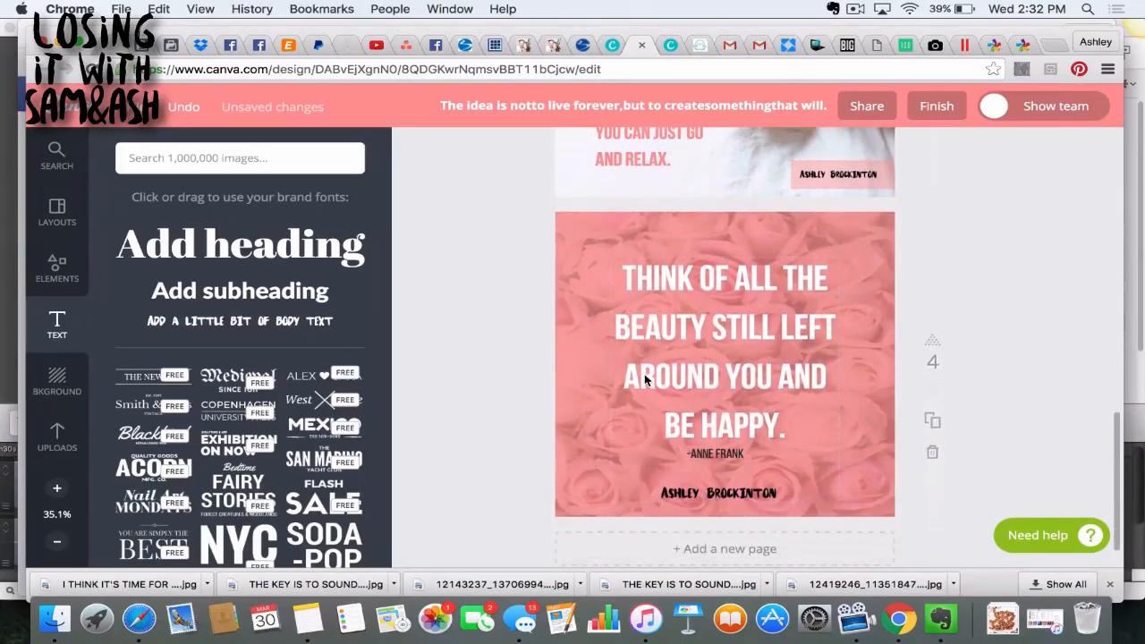
pyautogui.scroll(1, 644, 380)
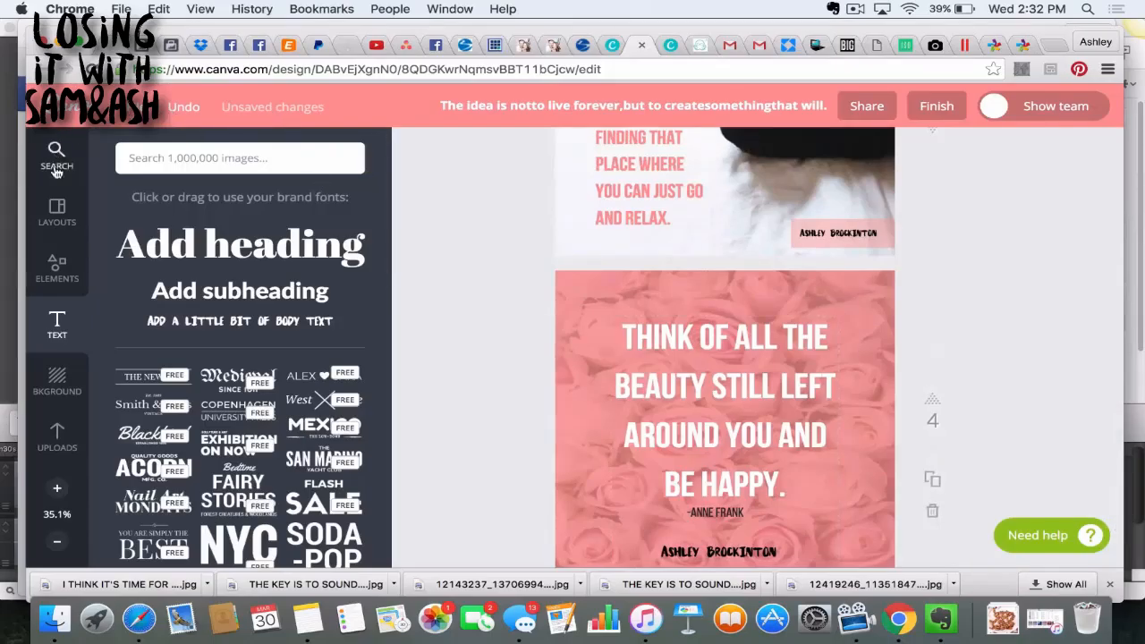
# - Leave the design, open the team's Brand Kit and review its colours, fonts and logos
pyautogui.click(76, 116)
pyautogui.click(649, 255)
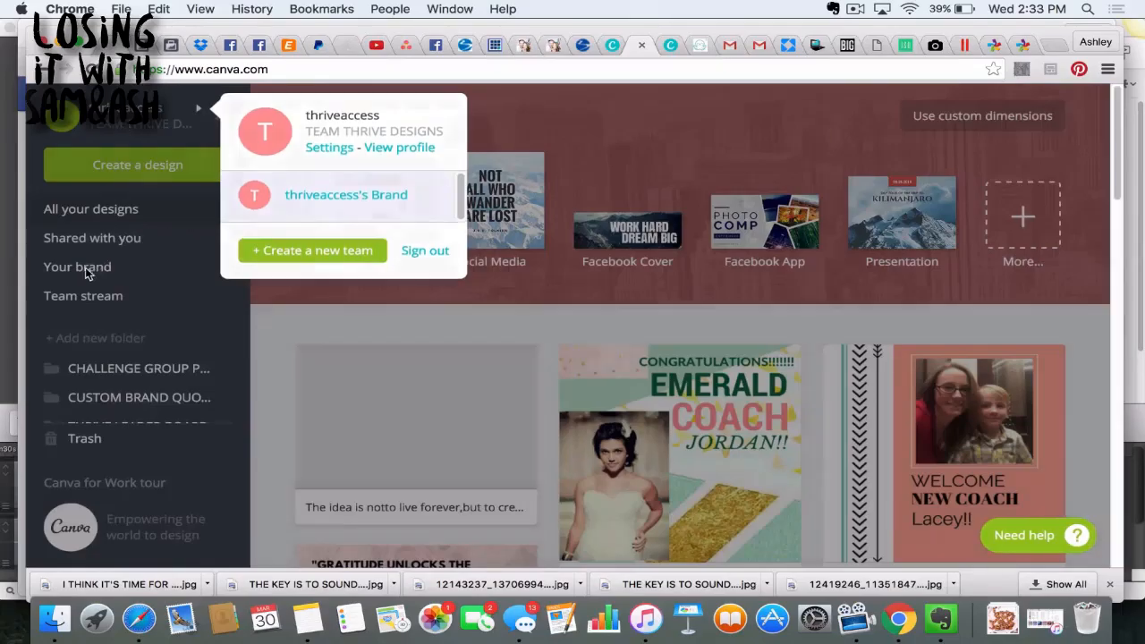
pyautogui.click(85, 266)
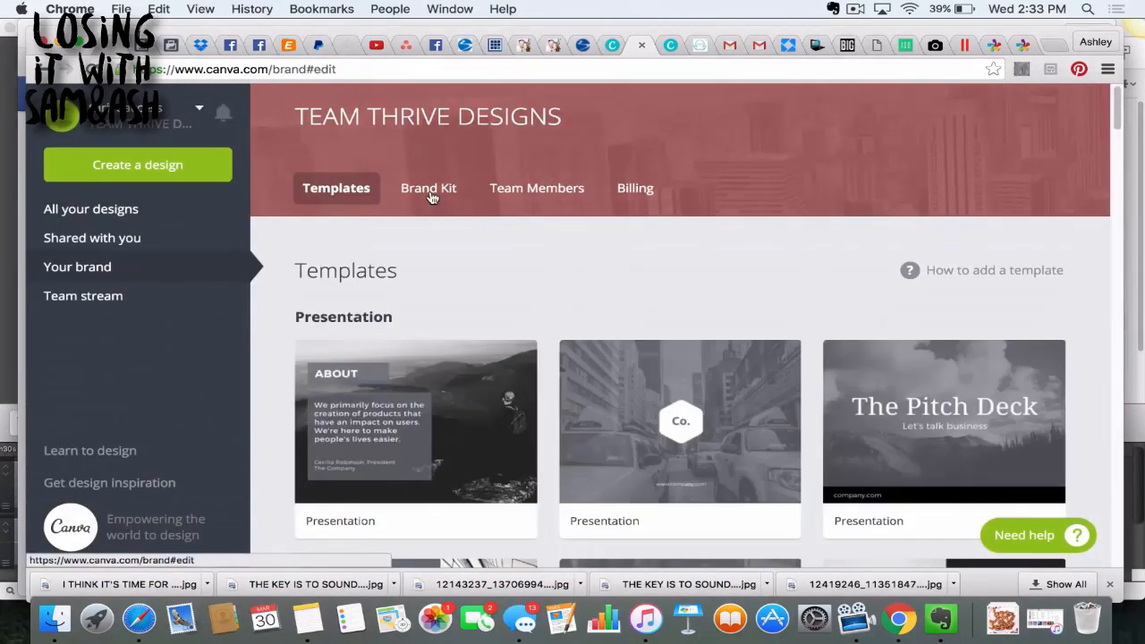
pyautogui.click(430, 190)
pyautogui.scroll(-3, 750, 318)
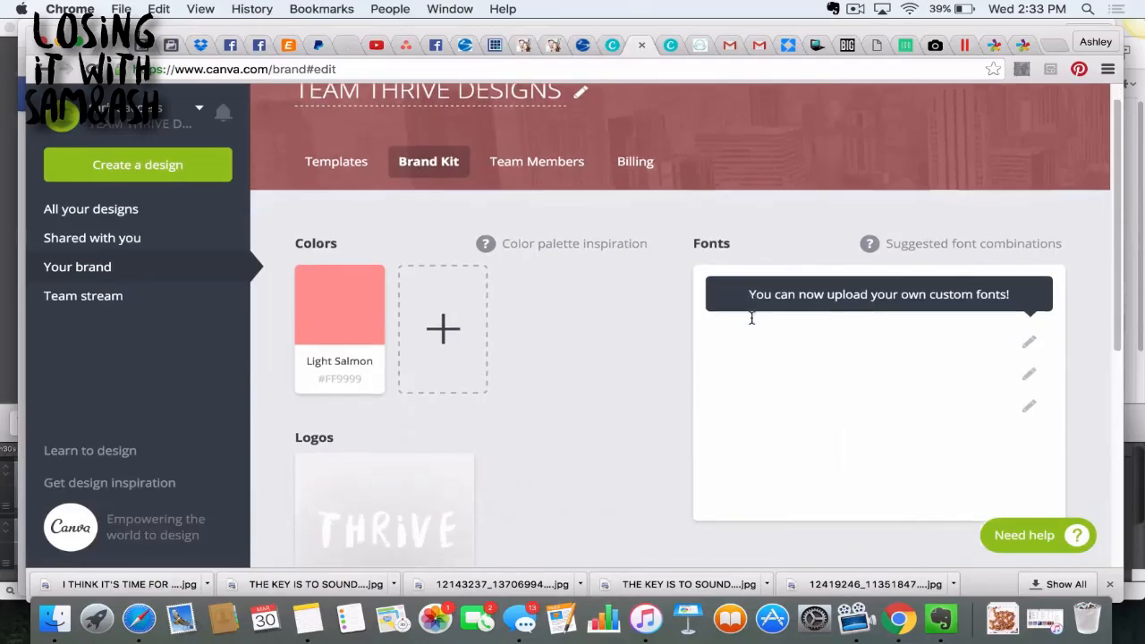
pyautogui.scroll(-5, 696, 328)
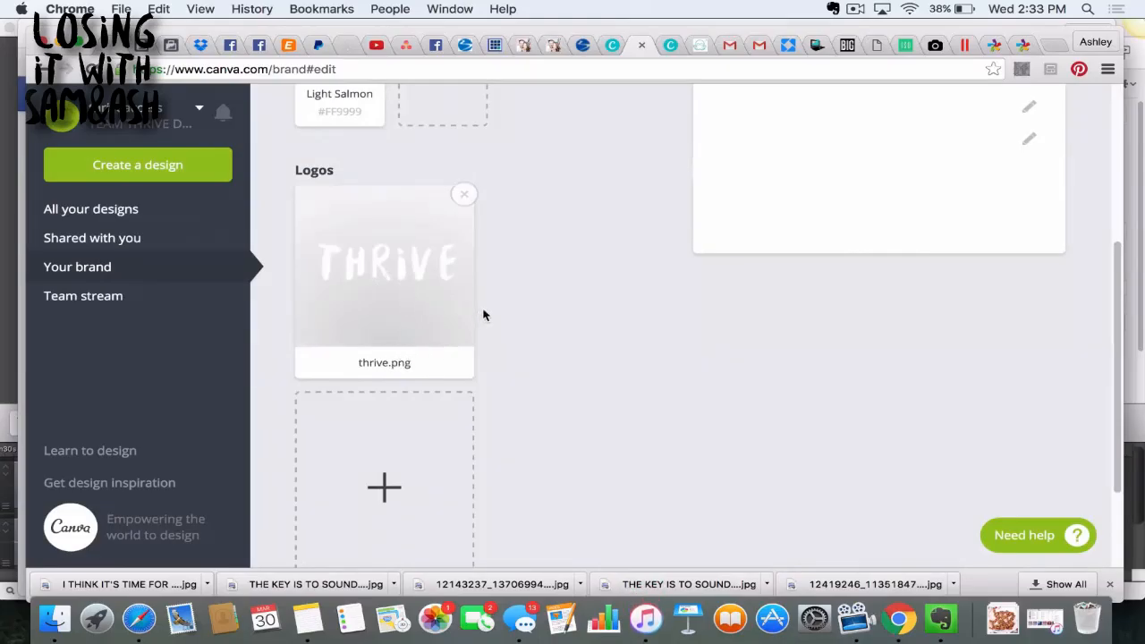
pyautogui.scroll(1, 483, 313)
pyautogui.scroll(-2, 470, 330)
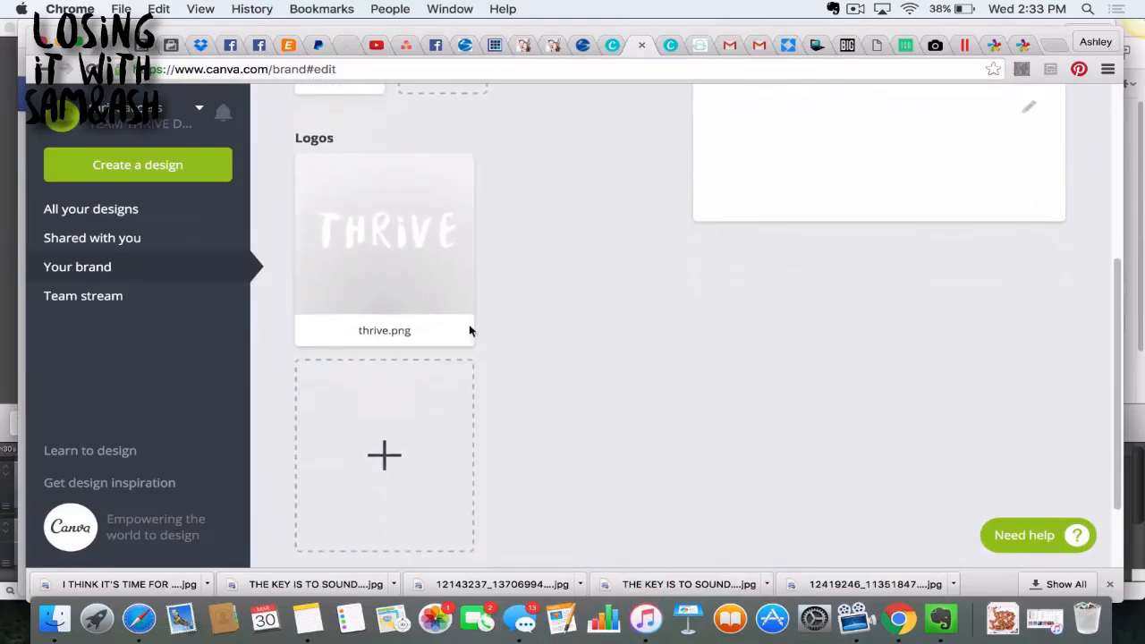
pyautogui.scroll(5, 439, 361)
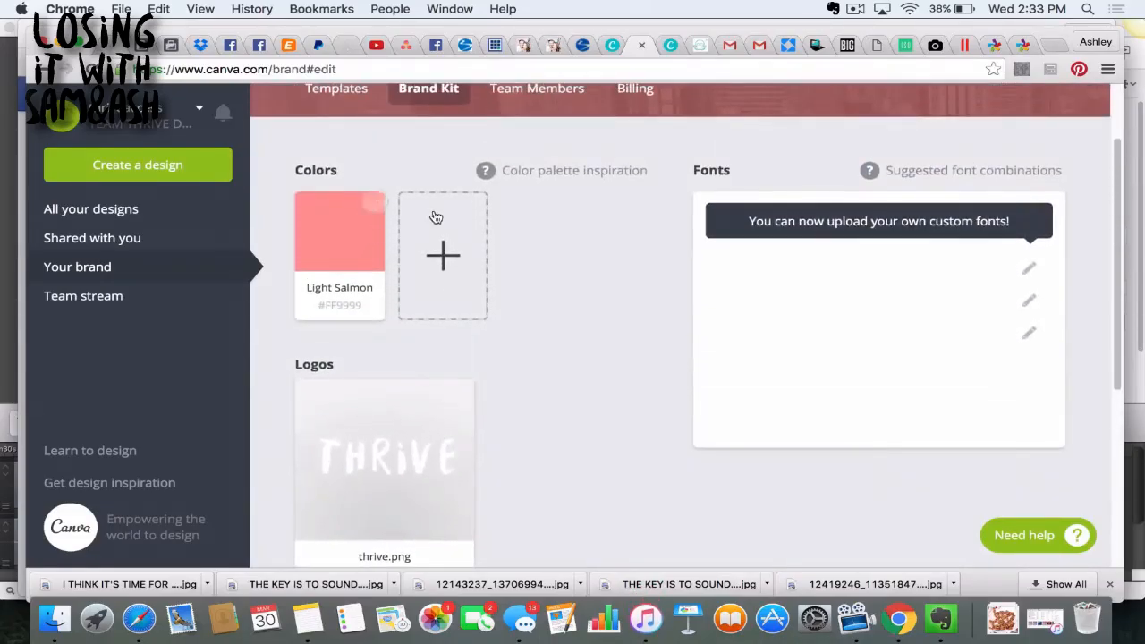
pyautogui.scroll(1, 458, 257)
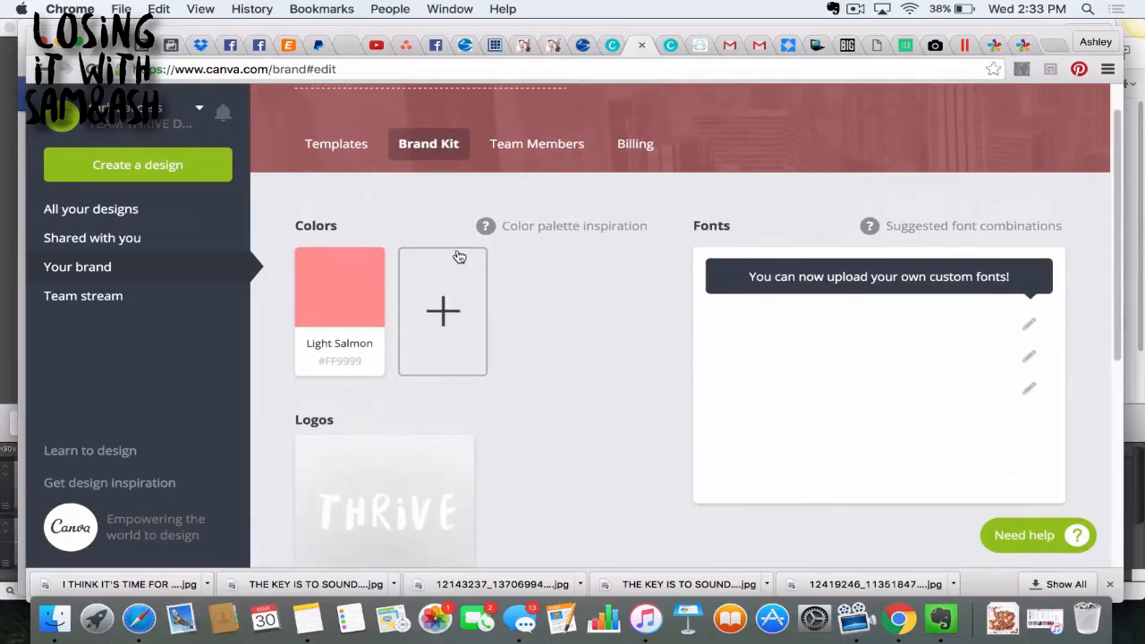
pyautogui.scroll(1, 530, 180)
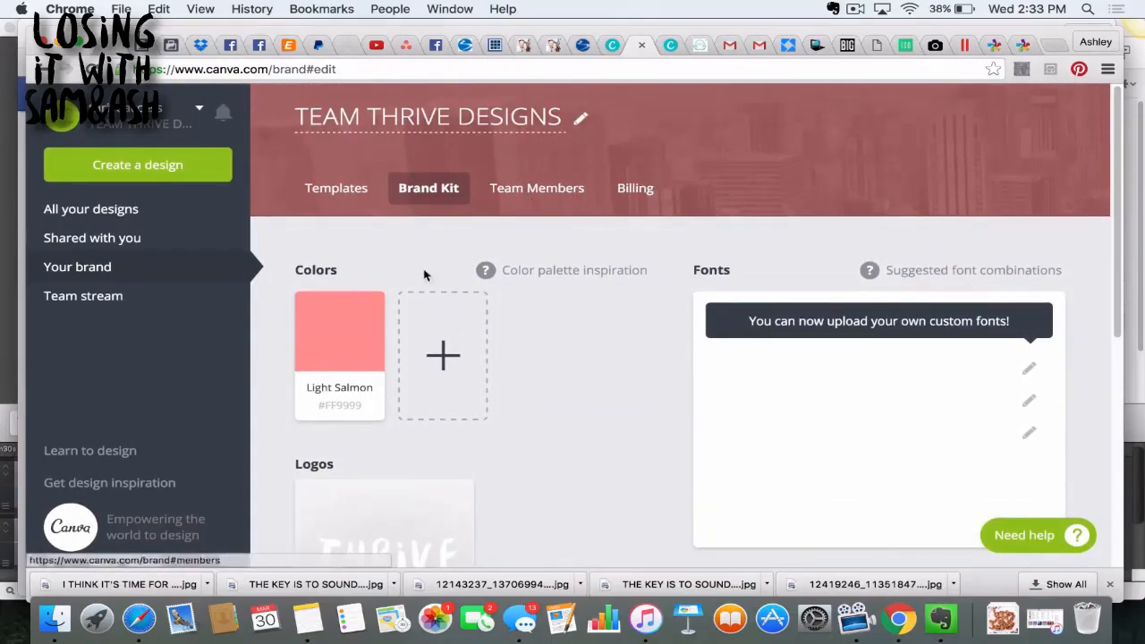
pyautogui.click(1027, 369)
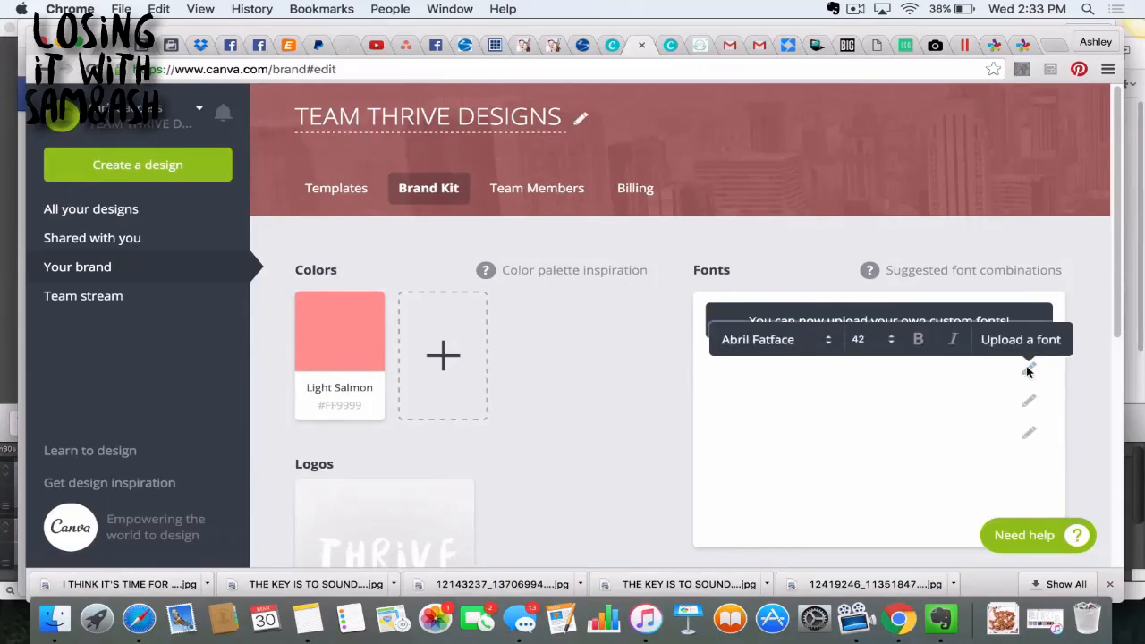
pyautogui.click(643, 380)
pyautogui.scroll(-1, 1044, 399)
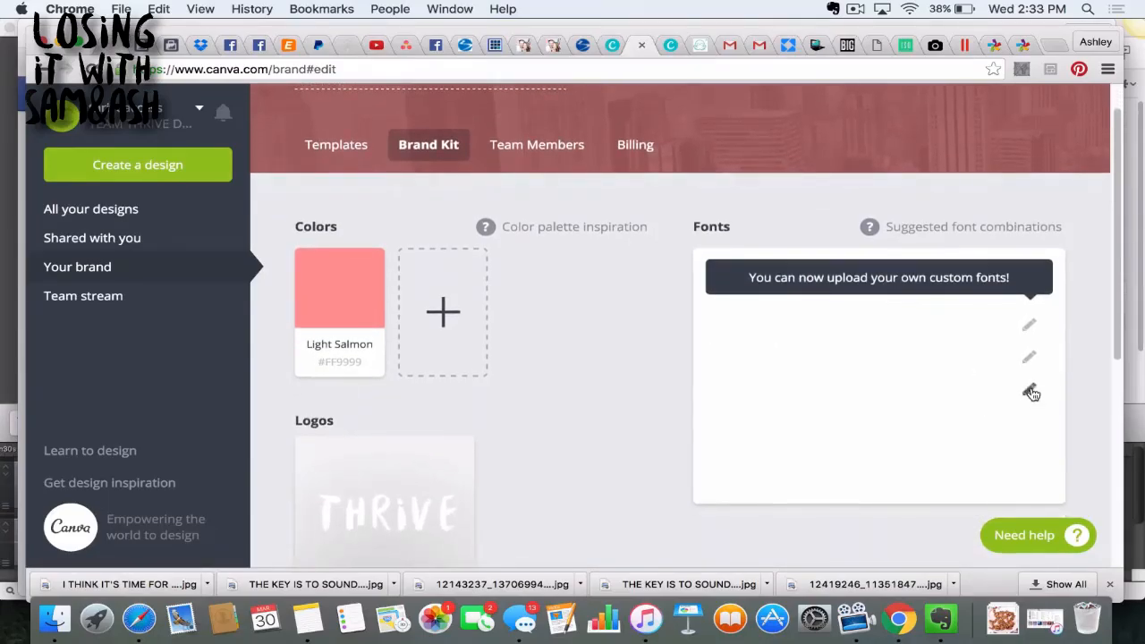
# - Start uploading a custom font for the brand's headings and search the computer for ttf files
pyautogui.click(1029, 327)
pyautogui.click(1019, 297)
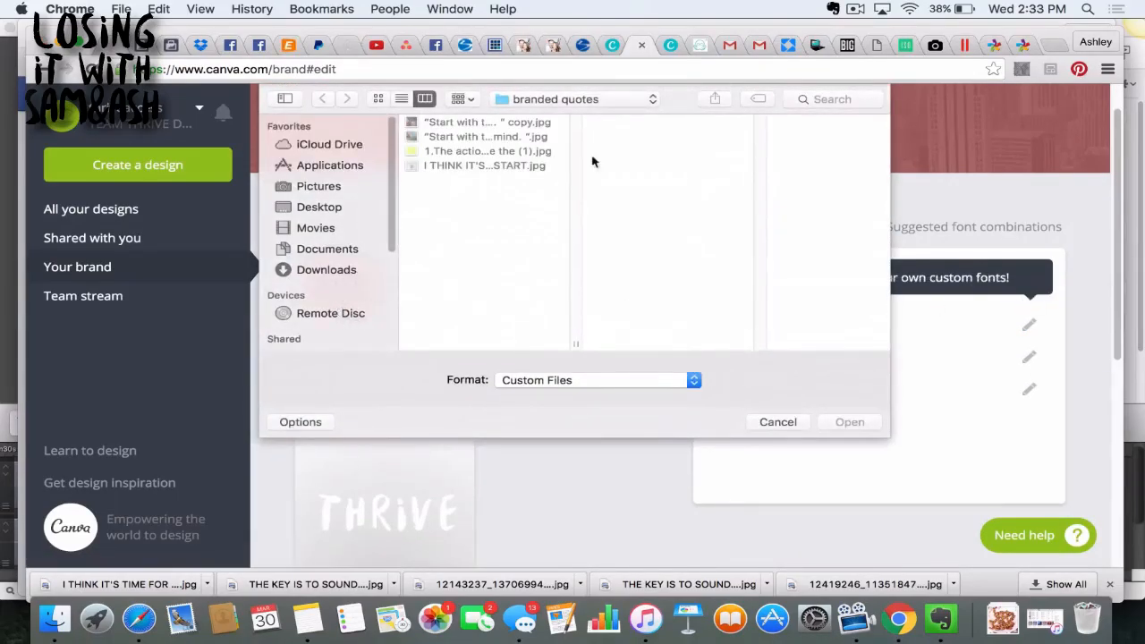
pyautogui.click(819, 100)
pyautogui.write('ttf')
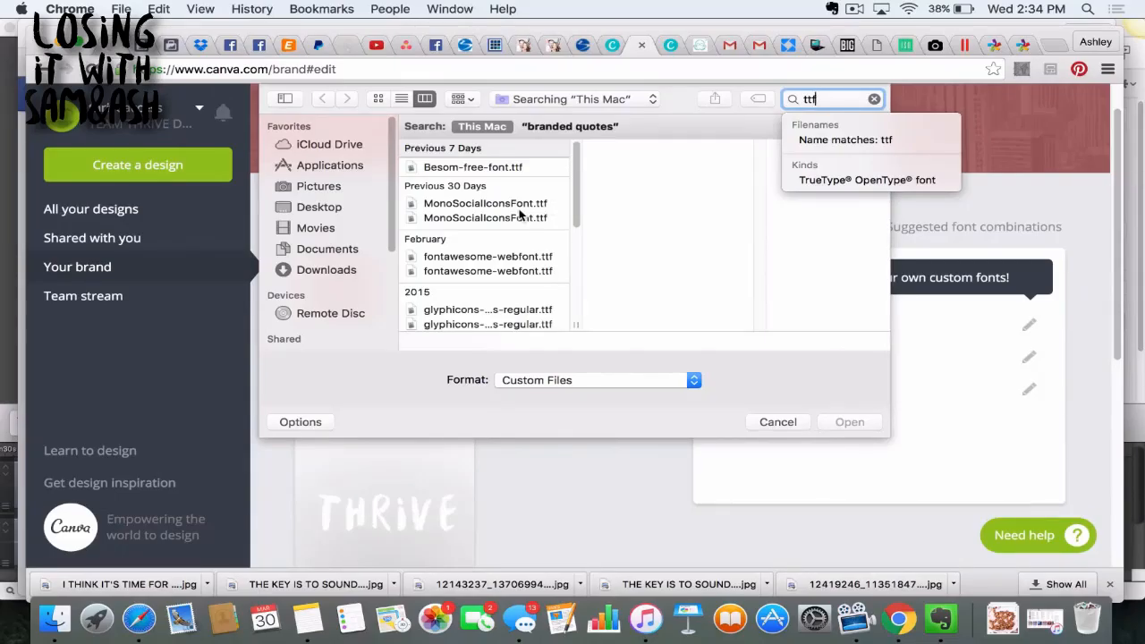
# - Upload Besom-free-font.ttf as the brand's heading font, confirming the right to use it
pyautogui.click(483, 168)
pyautogui.click(483, 168)
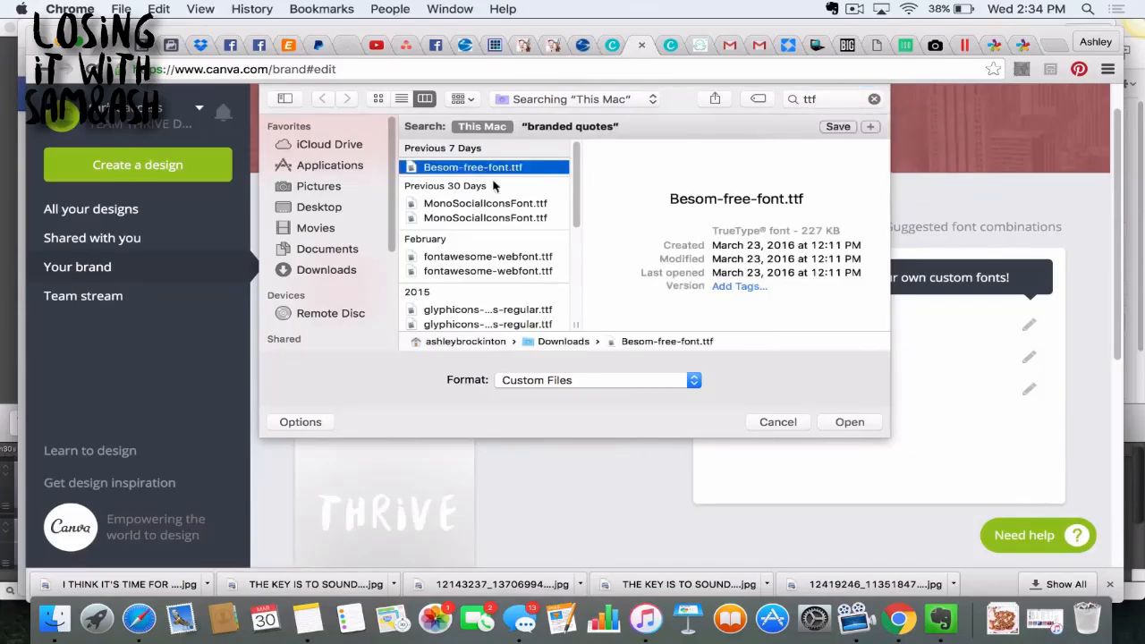
pyautogui.click(849, 424)
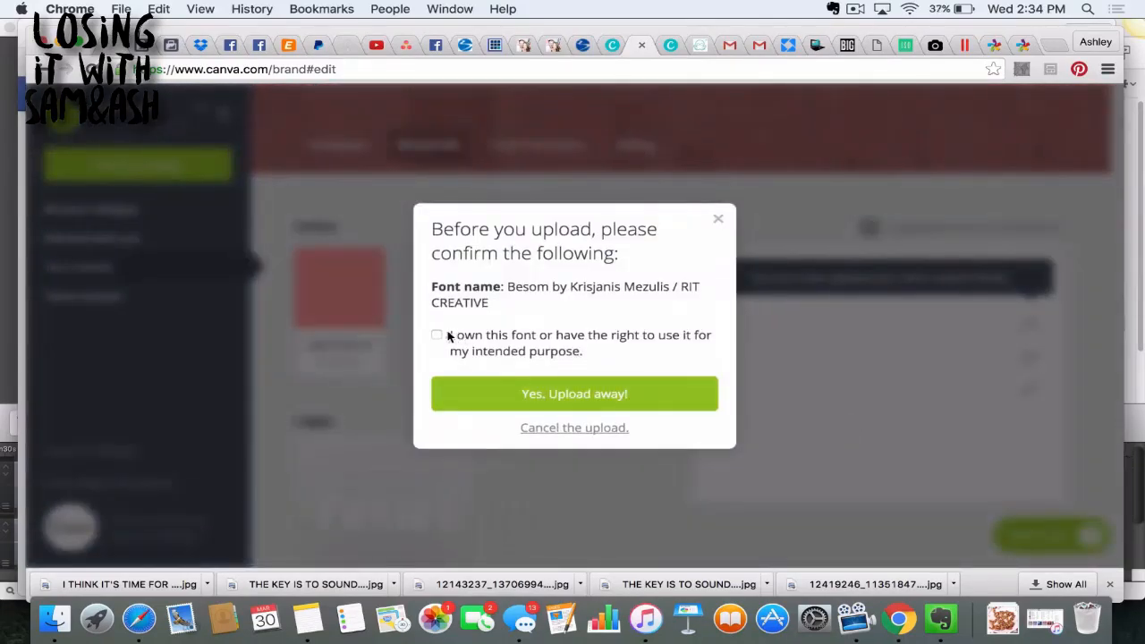
pyautogui.click(447, 336)
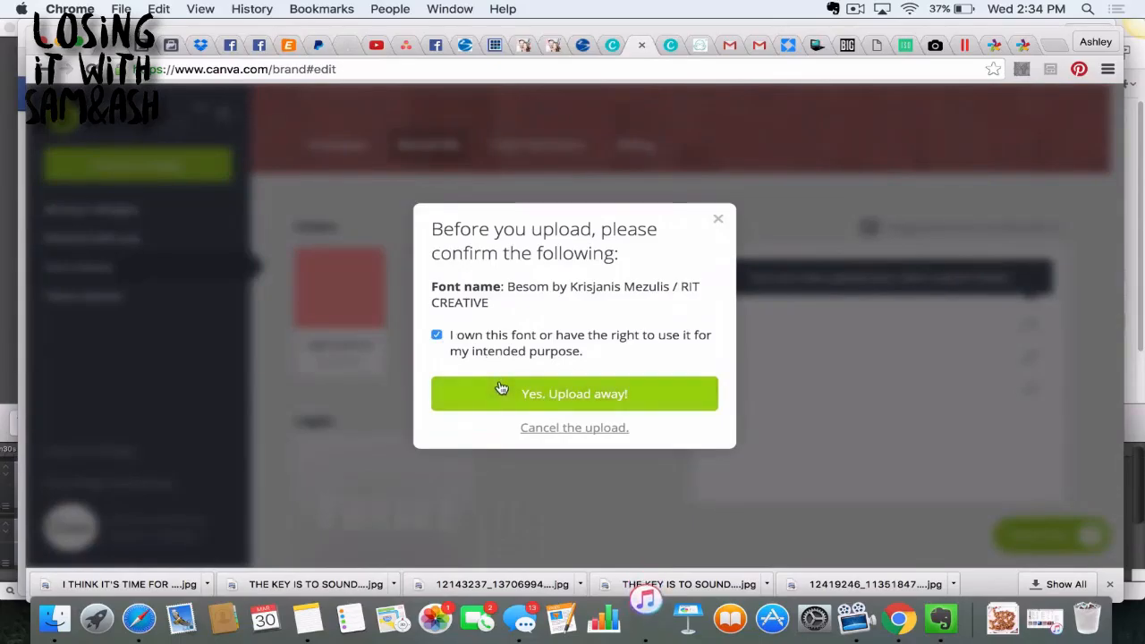
pyautogui.click(501, 388)
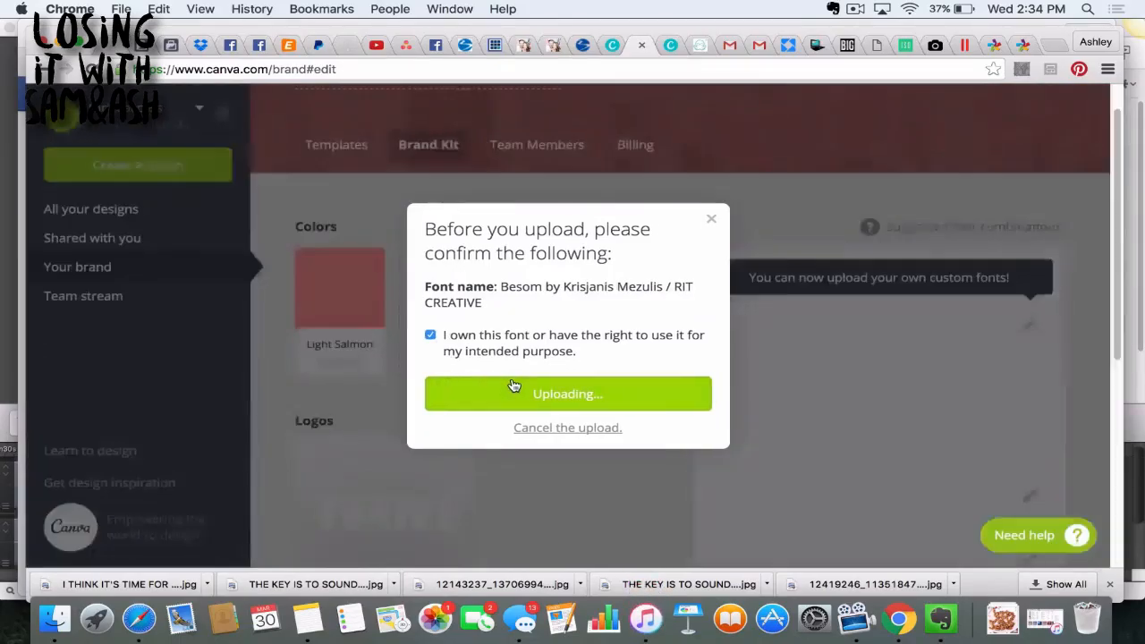
pyautogui.scroll(-1, 739, 370)
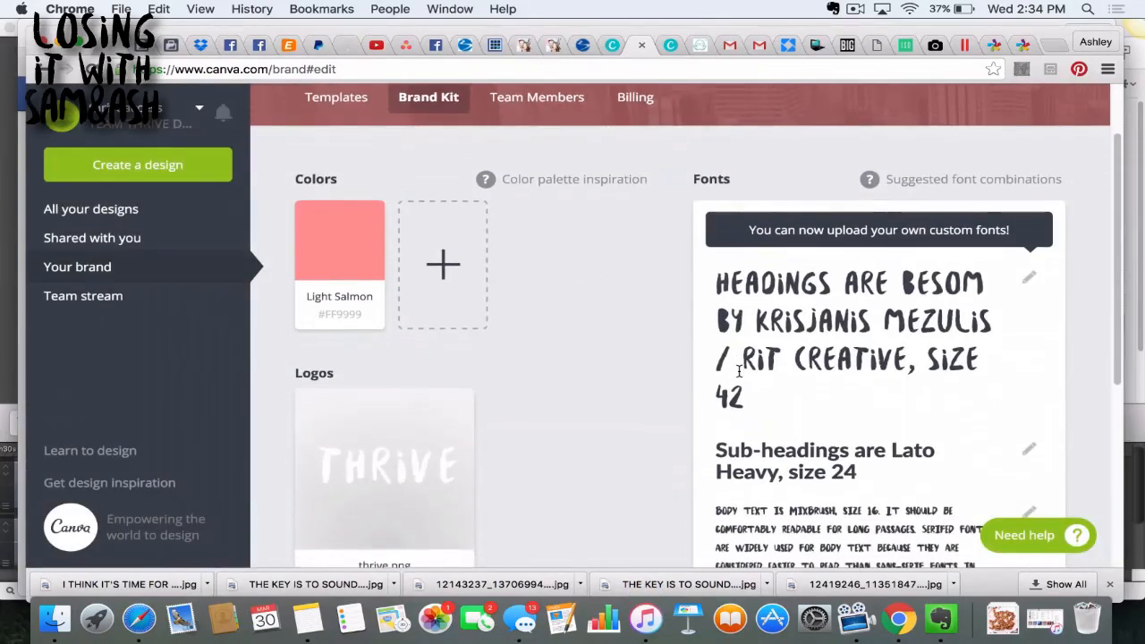
# - Return to the list of all designs and reopen the quote post design
pyautogui.scroll(2, 740, 371)
pyautogui.click(120, 215)
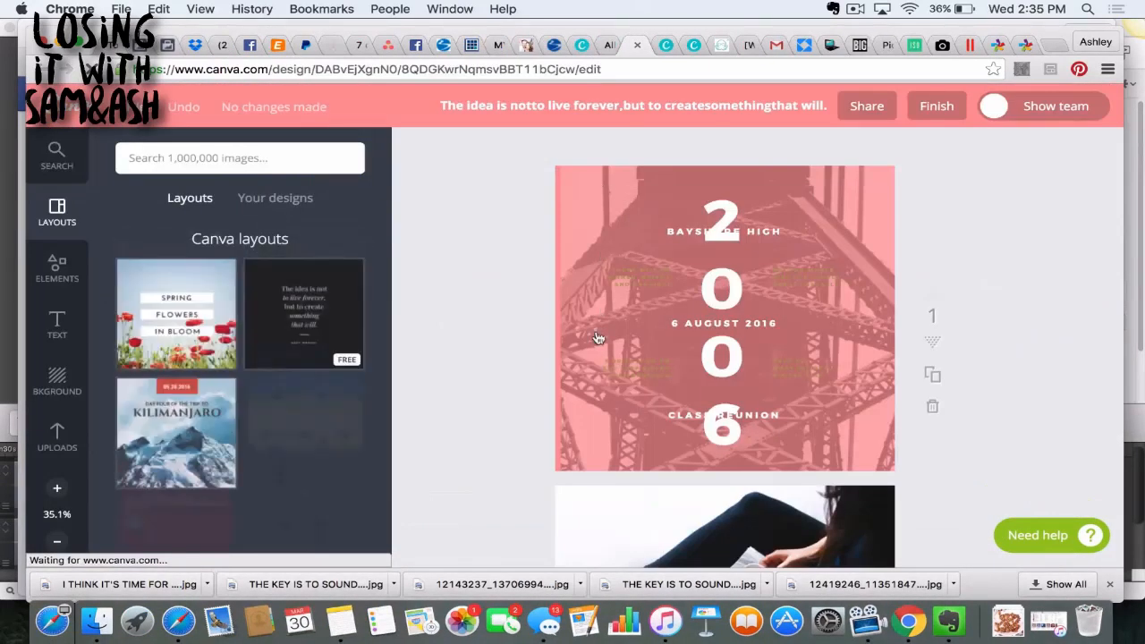
pyautogui.scroll(-1, 596, 332)
pyautogui.scroll(-1, 507, 369)
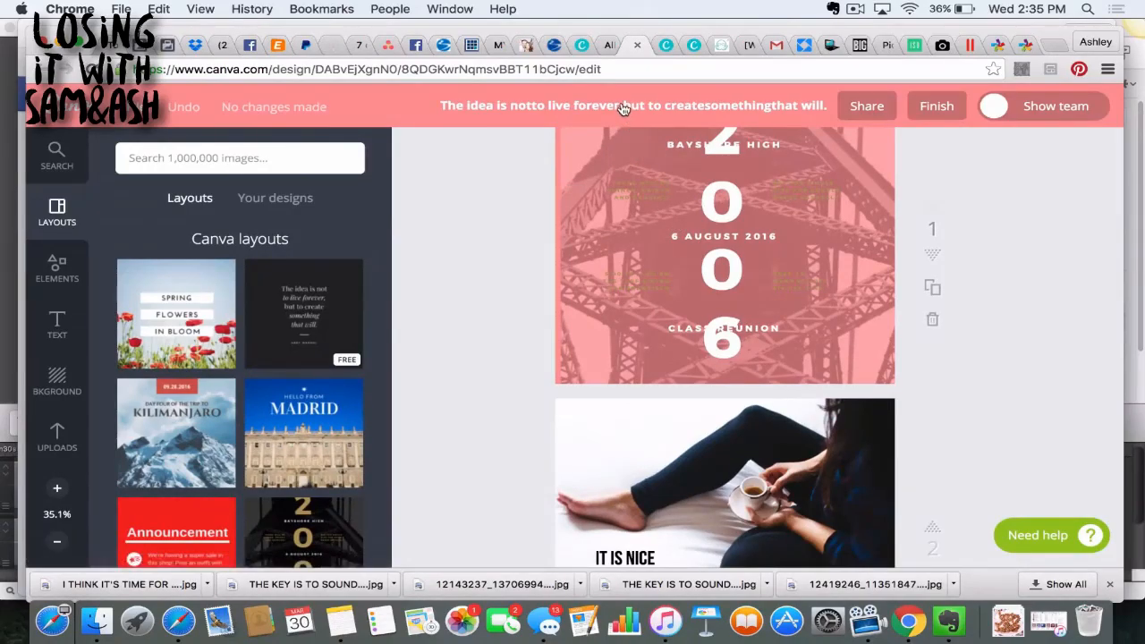
pyautogui.scroll(2, 713, 203)
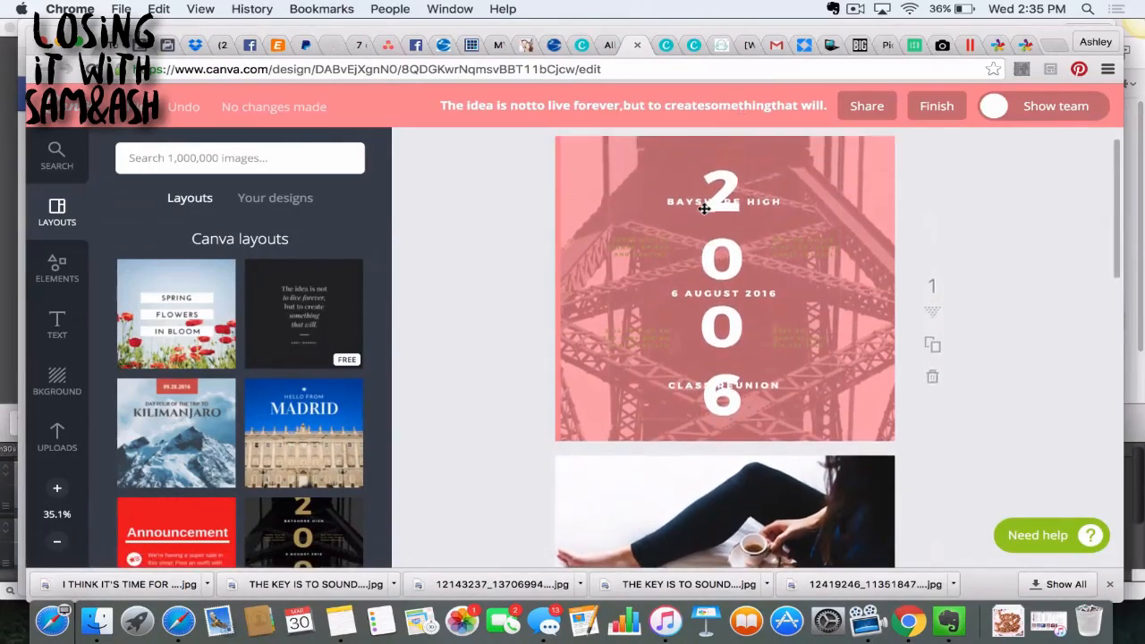
# - Rename the design with the creator's first name in the possessive, followed by "CUSTOM QUOTES", in capitals
pyautogui.click(781, 105)
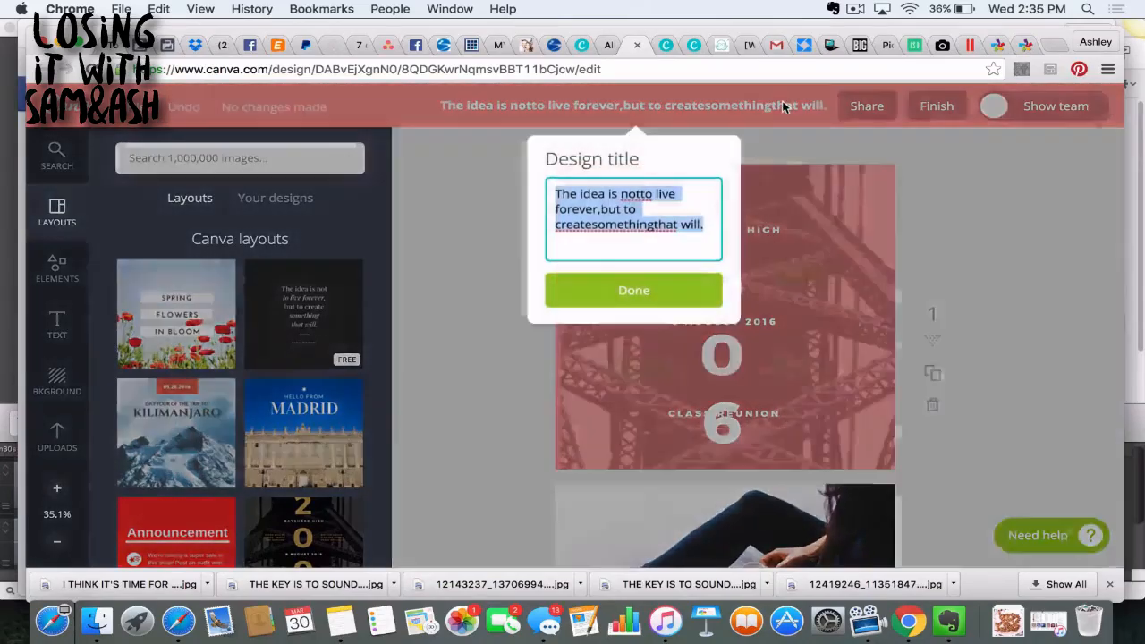
pyautogui.write("ASHLEY'")
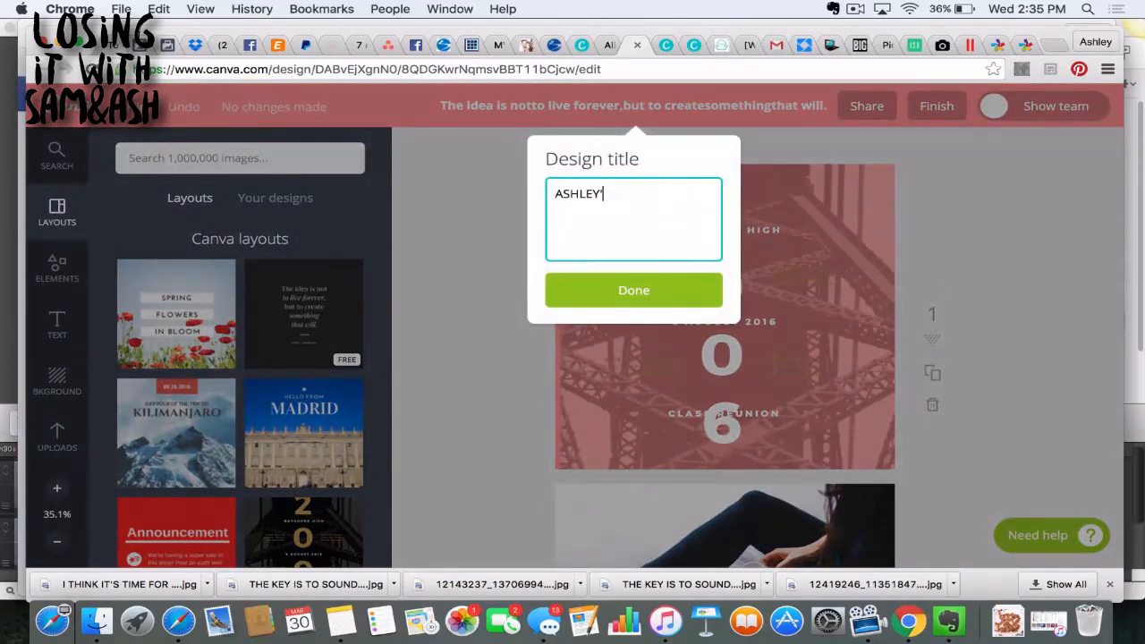
pyautogui.write('S CUSTOM QUOTES')
pyautogui.press('Return')
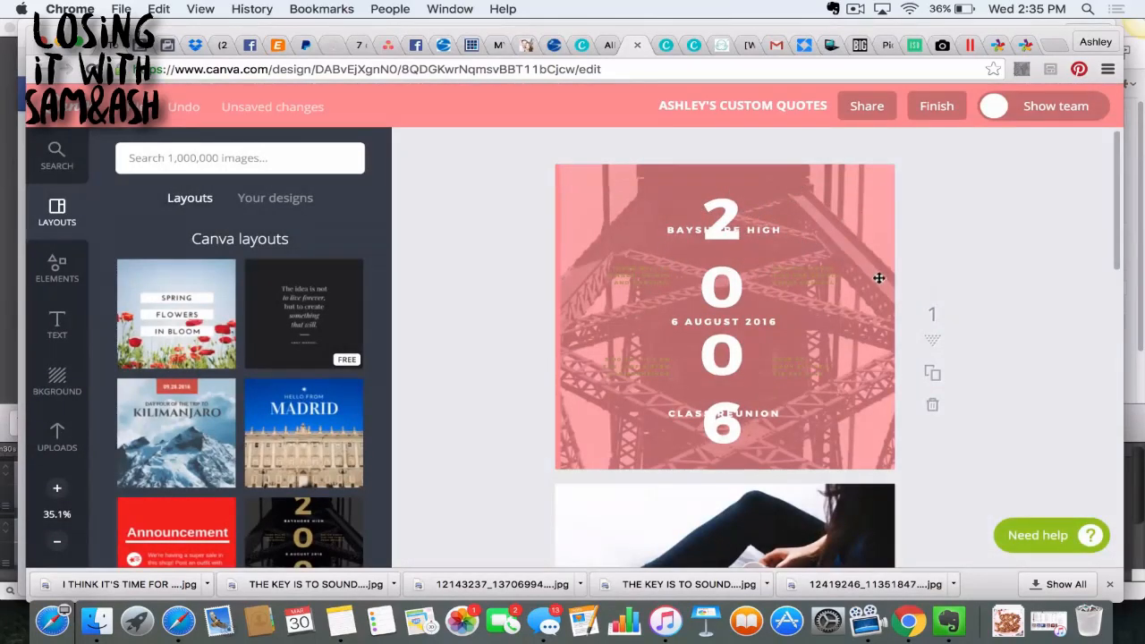
# - Delete the 2006 class reunion layout on page 1 and look through the remaining quote pages
pyautogui.click(930, 401)
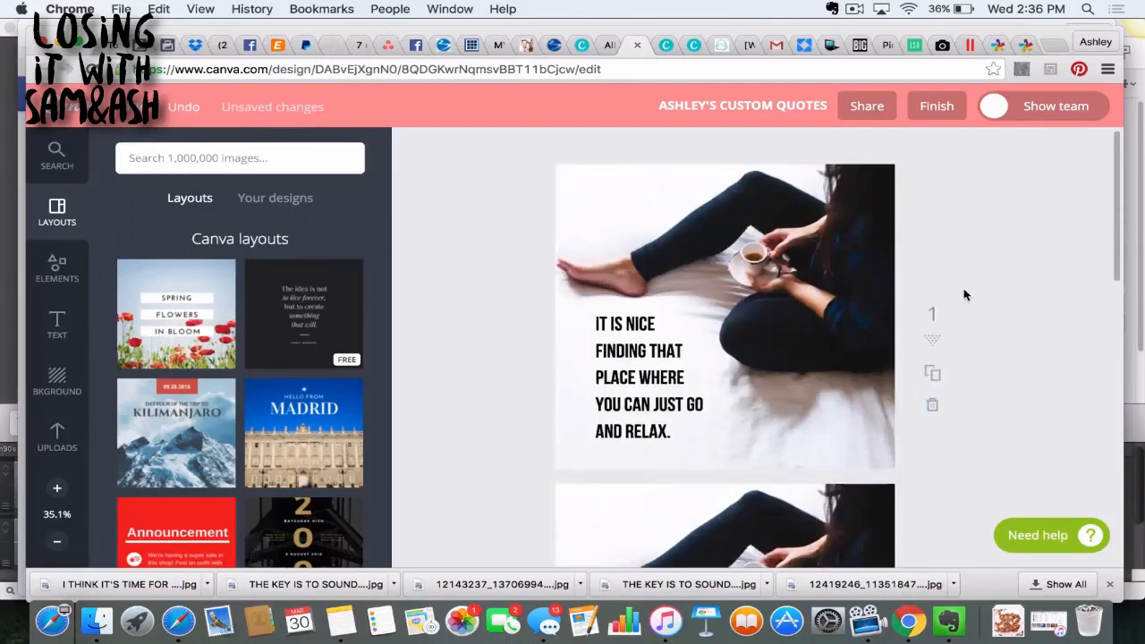
pyautogui.scroll(-8, 948, 295)
pyautogui.scroll(10, 963, 295)
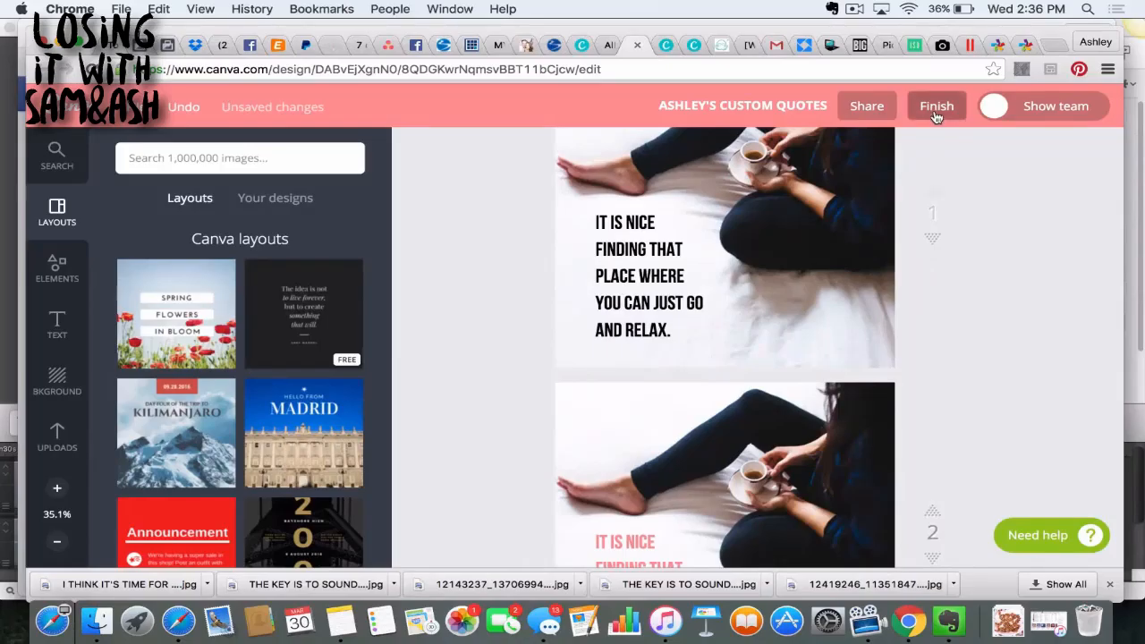
# - Examine the download formats and options, and try restricting the download to page 3
pyautogui.click(936, 109)
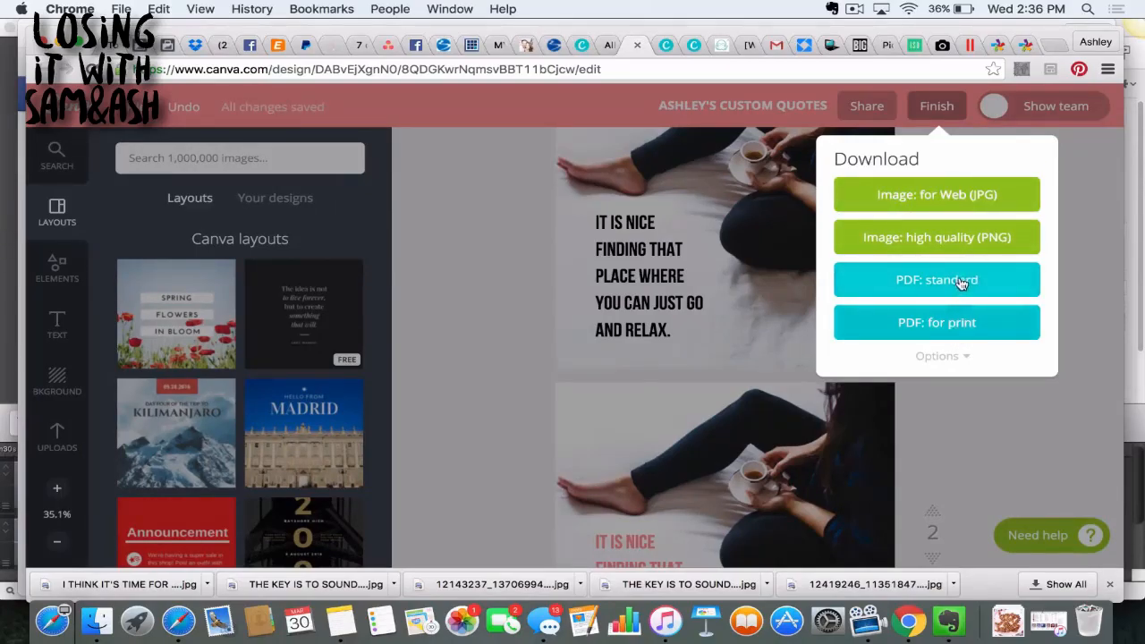
pyautogui.click(943, 356)
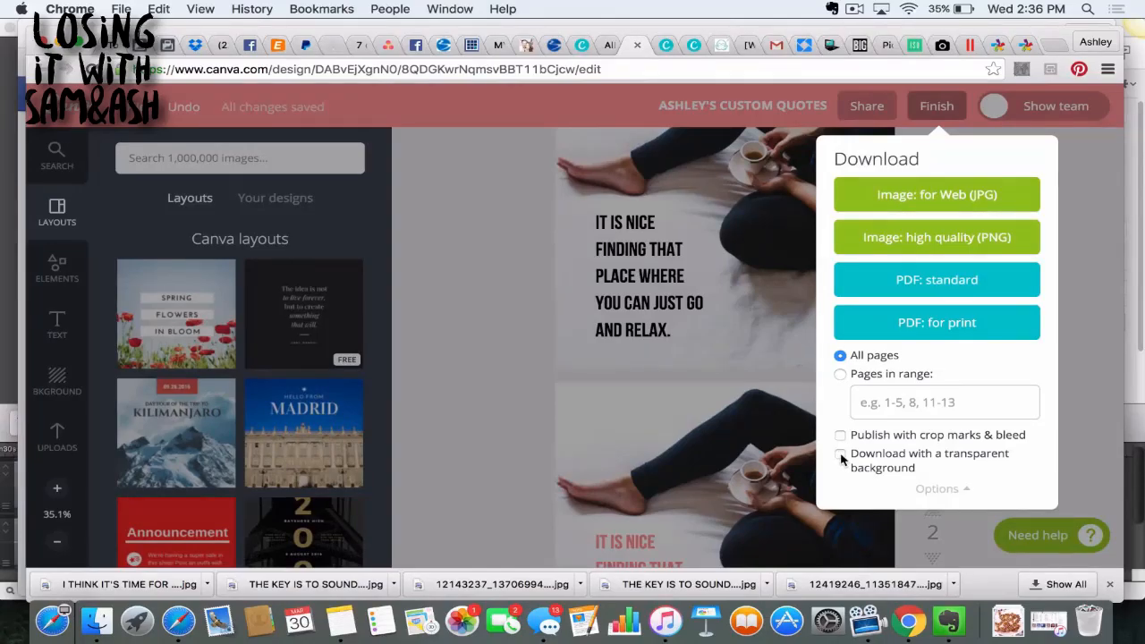
pyautogui.click(841, 377)
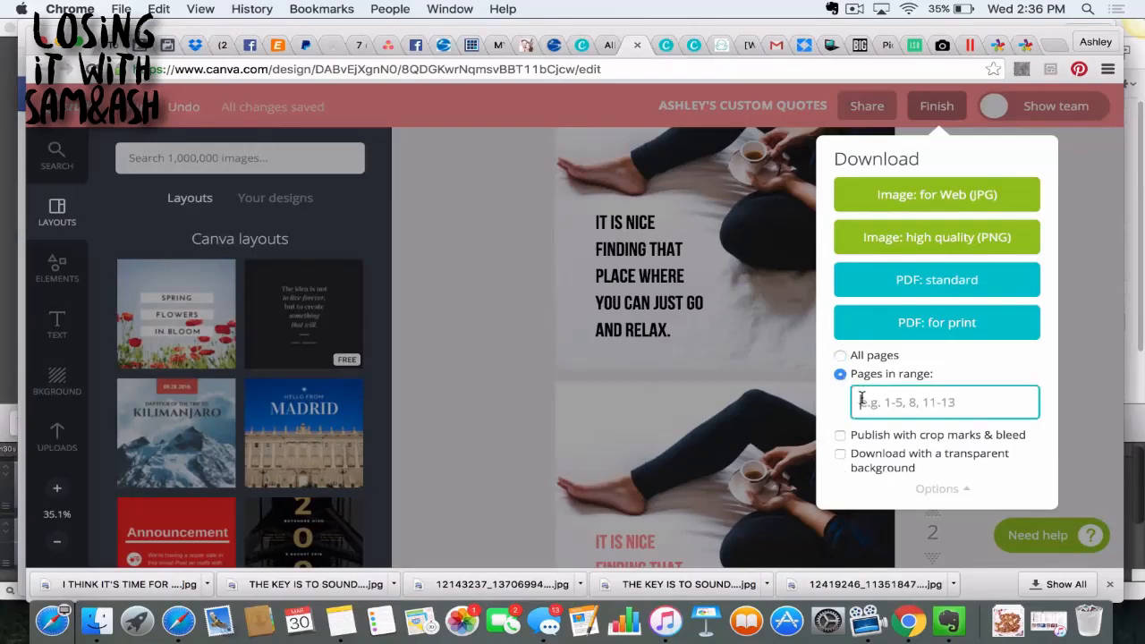
pyautogui.write('3')
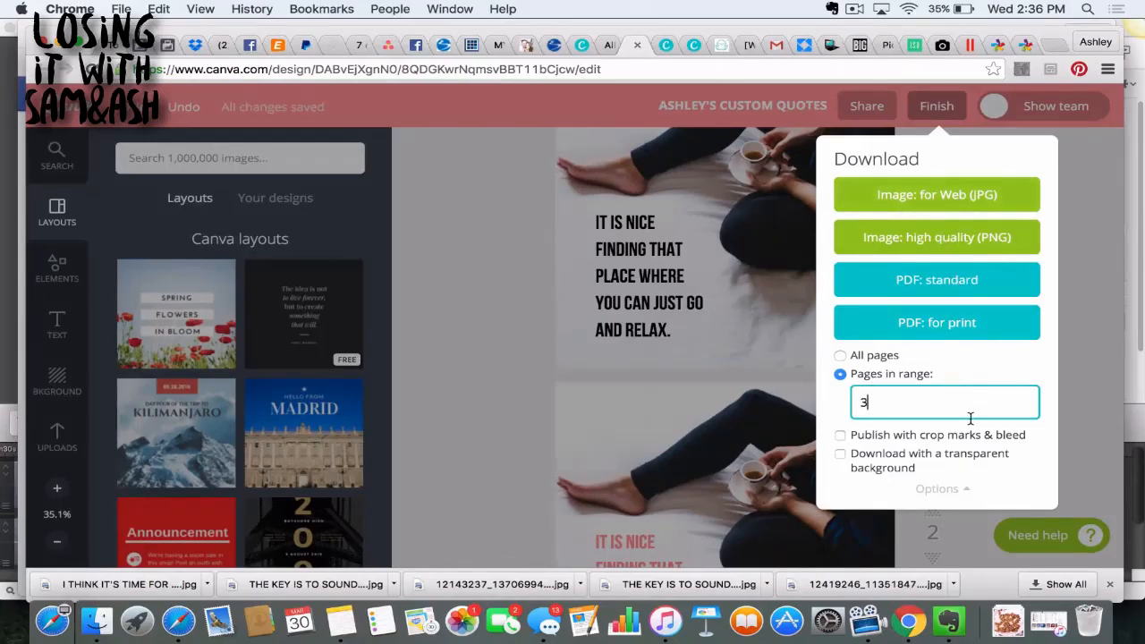
pyautogui.press('BackSpace')
pyautogui.click(883, 204)
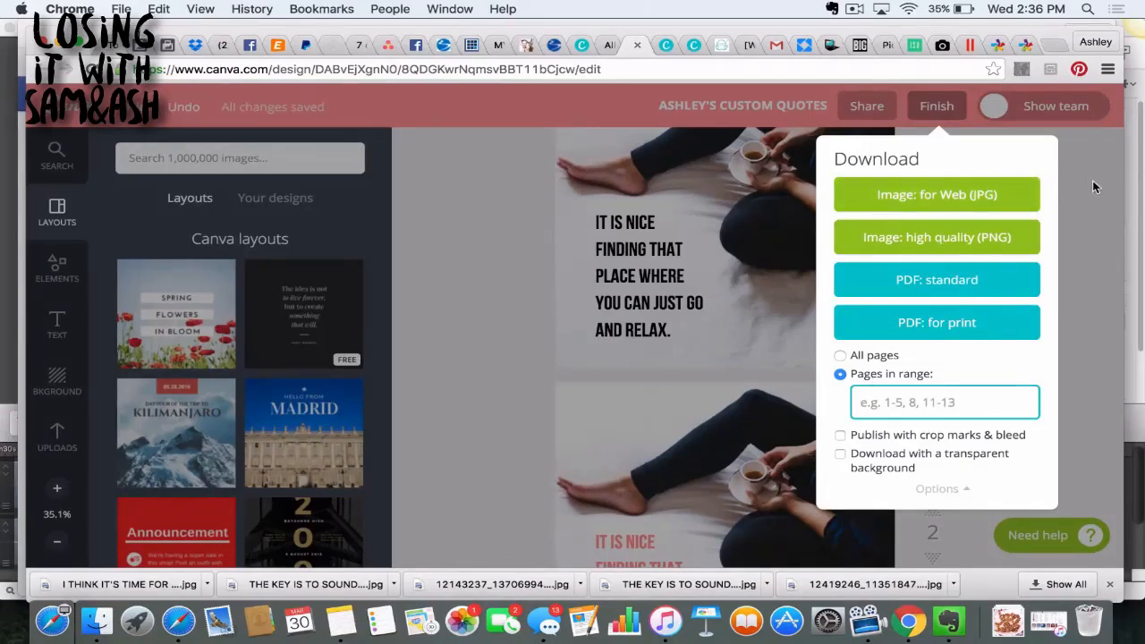
# - Change the creator's name text on the page 2 coffee photo post from MixBrush to the uploaded Besom font
pyautogui.scroll(-1, 782, 331)
pyautogui.scroll(-5, 639, 351)
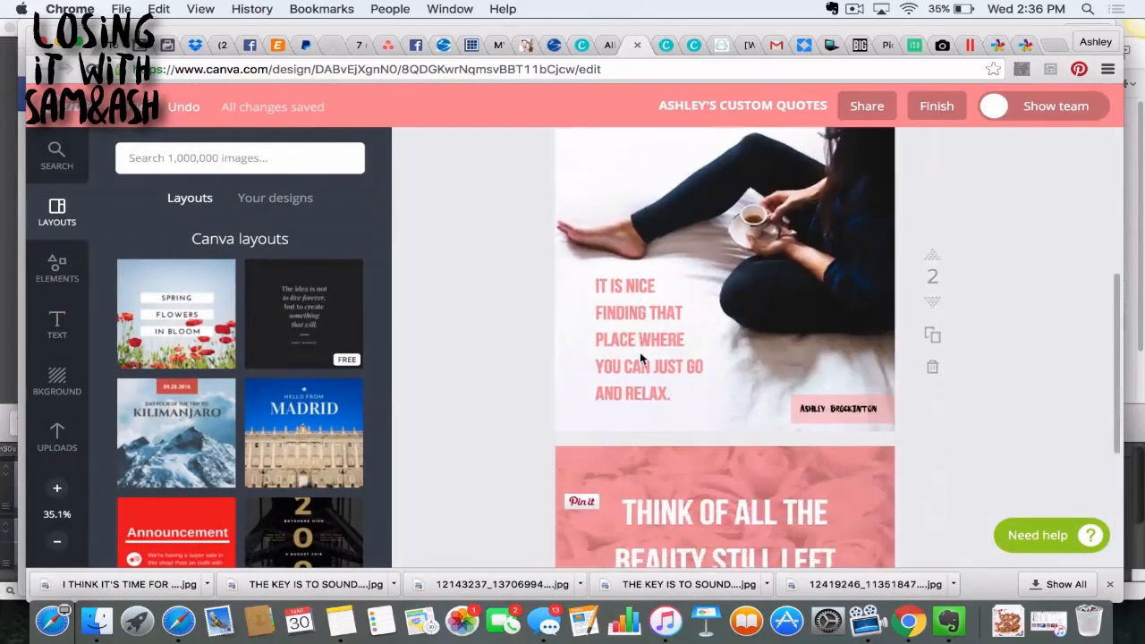
pyautogui.click(808, 390)
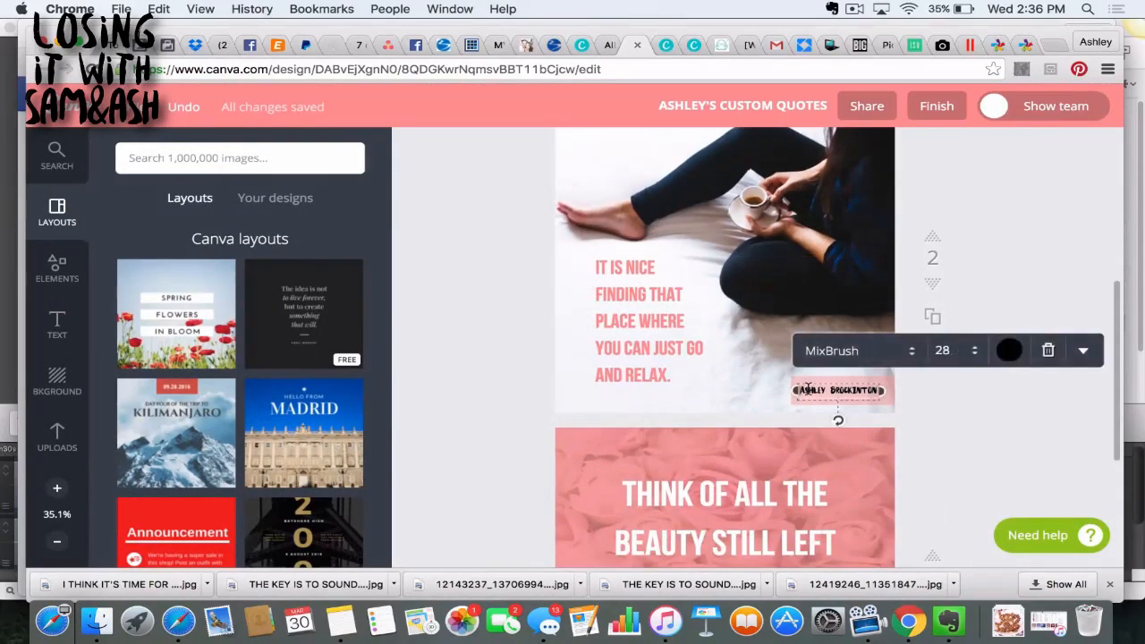
pyautogui.click(854, 351)
pyautogui.click(875, 202)
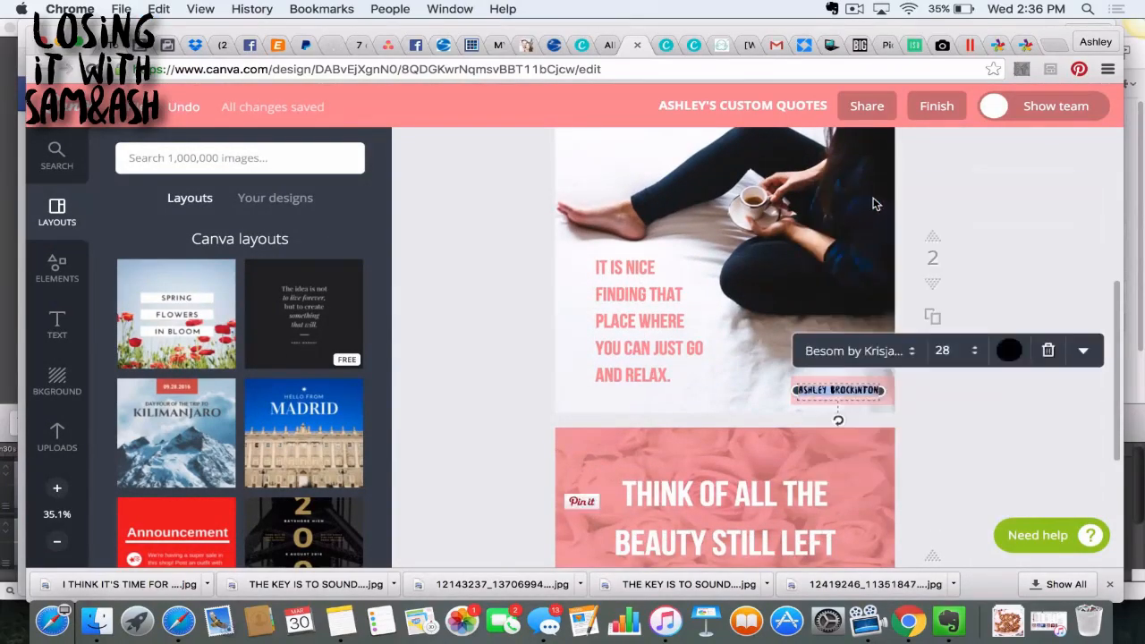
pyautogui.click(945, 414)
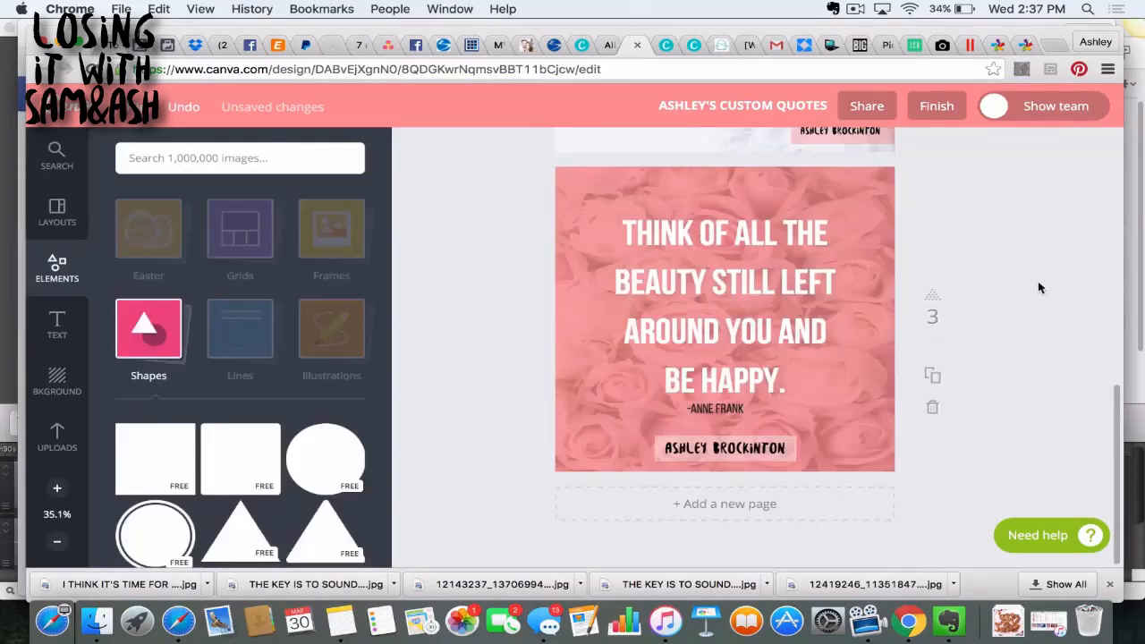
# - Leave the quote design and go back to the overview of all designs
pyautogui.scroll(5, 1037, 286)
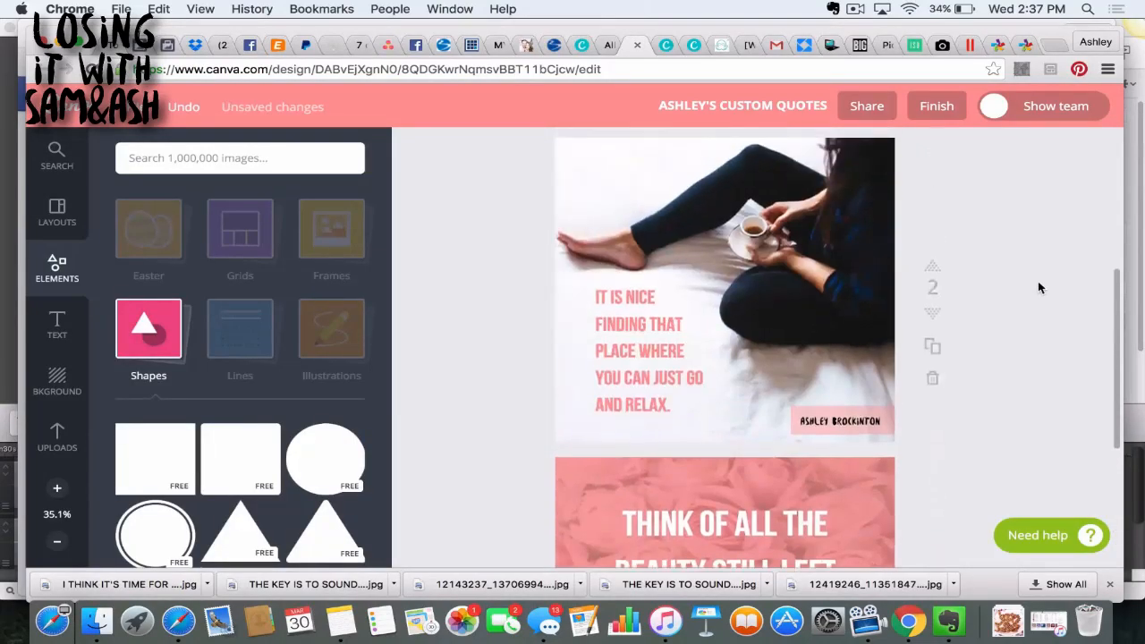
pyautogui.scroll(1, 1040, 287)
pyautogui.scroll(-1, 1039, 287)
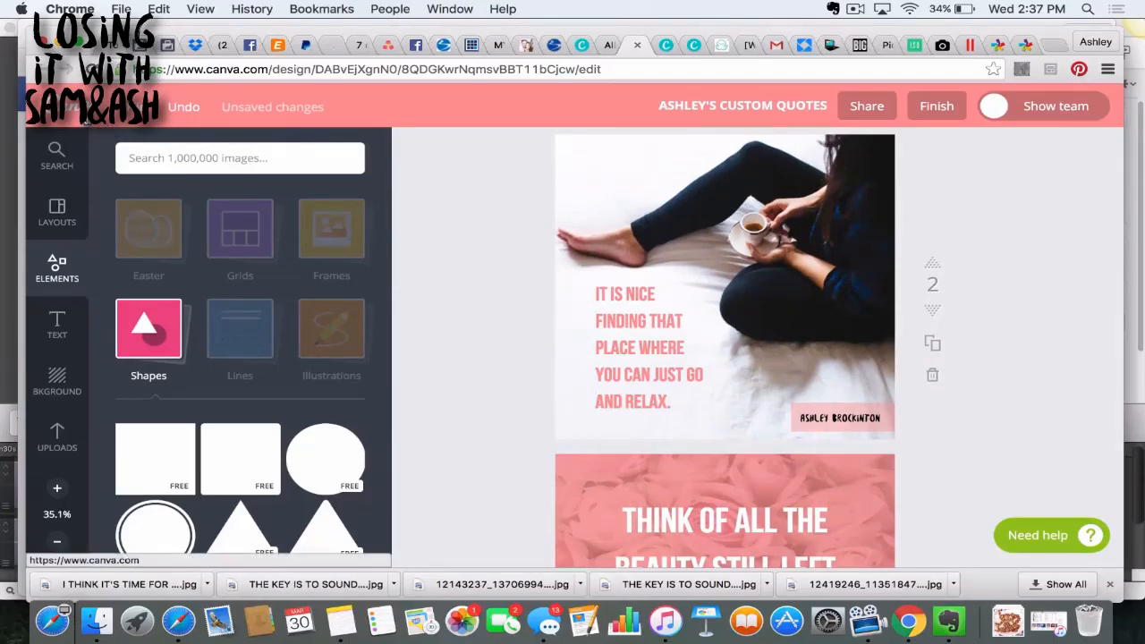
pyautogui.click(61, 105)
pyautogui.click(662, 256)
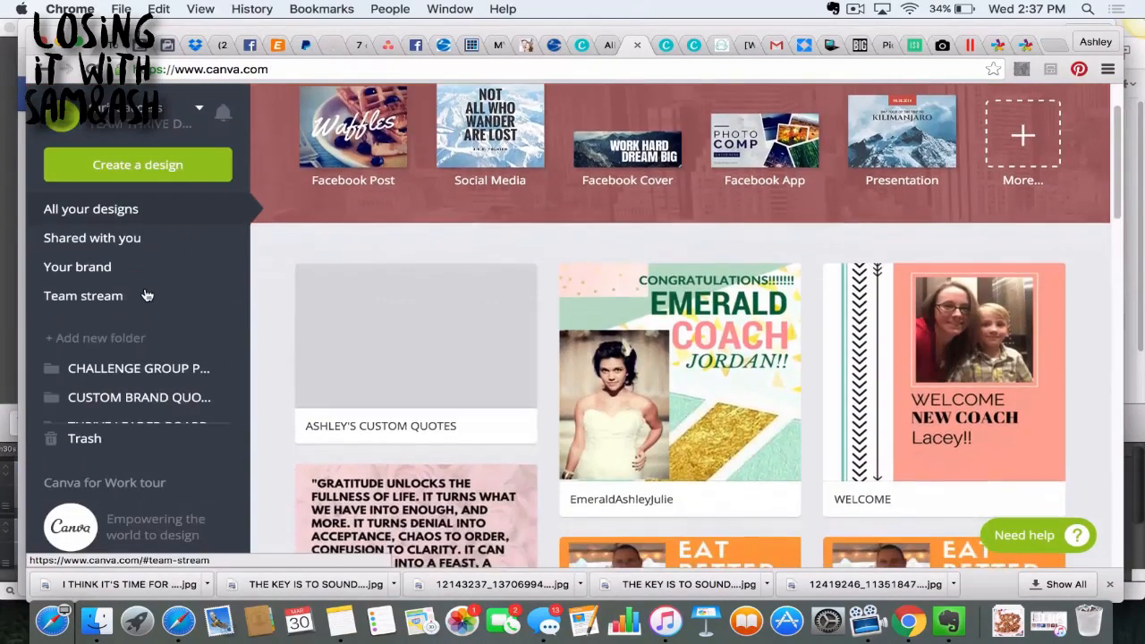
# - Move the newly renamed custom quotes design into the CUSTOM BRAND QUOTES folder
pyautogui.scroll(-1, 119, 365)
pyautogui.scroll(1, 120, 365)
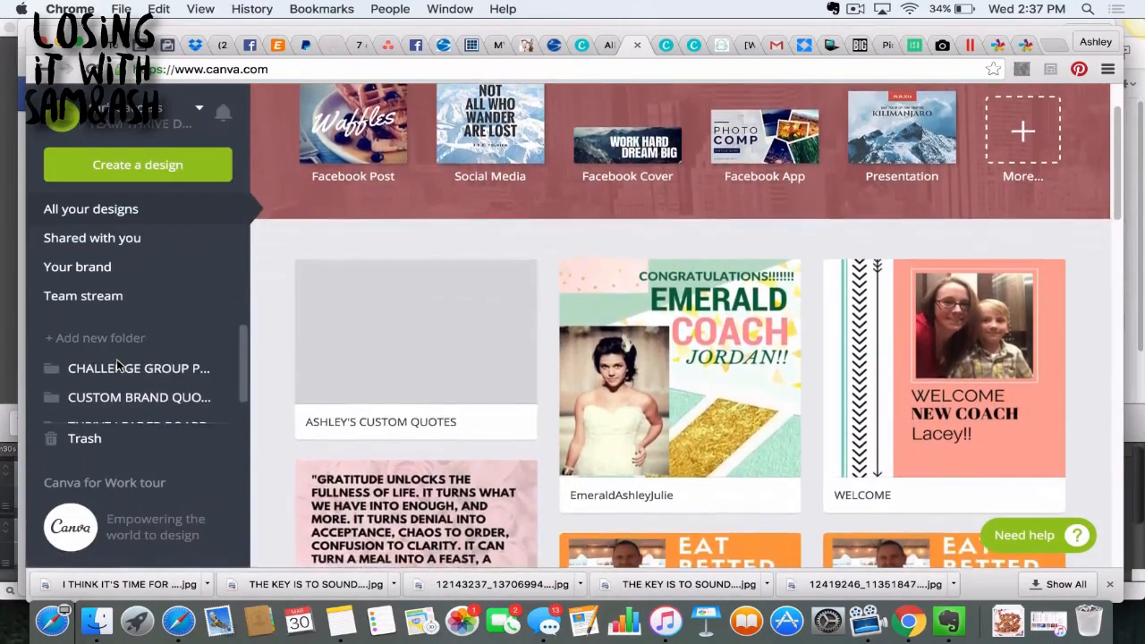
pyautogui.scroll(-1, 163, 379)
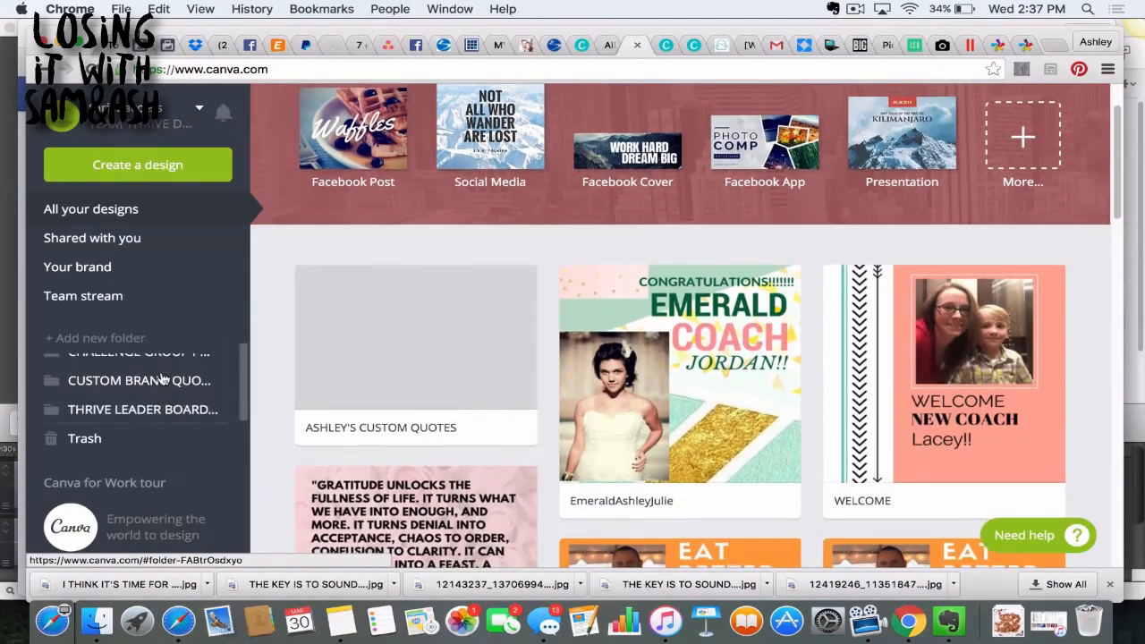
pyautogui.moveTo(439, 350); pyautogui.dragTo(178, 384)
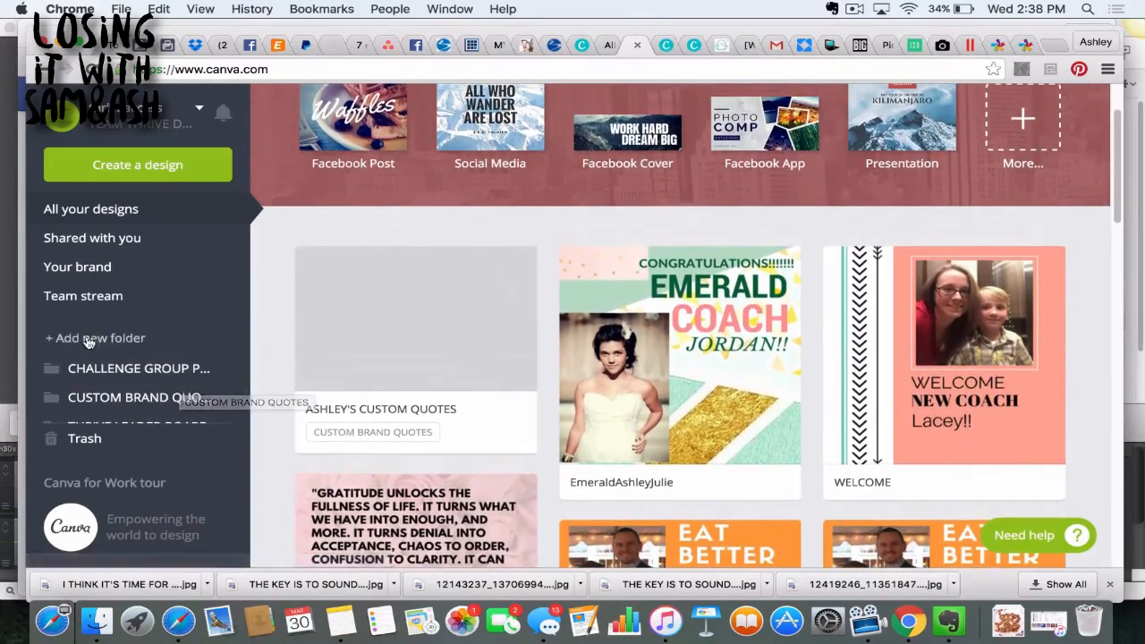
# - Add a new design folder named with the creator's full name followed by "'S TEMPLATES"
pyautogui.click(128, 341)
pyautogui.write('ASHLEY BROCKIN')
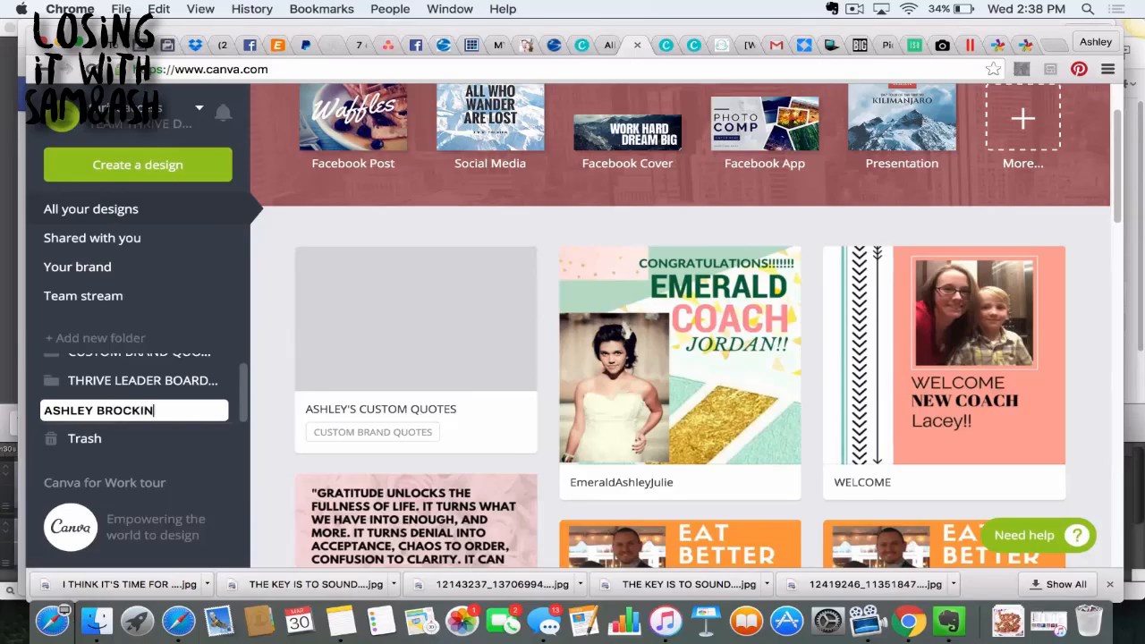
pyautogui.write("TON'S TEMPLATES")
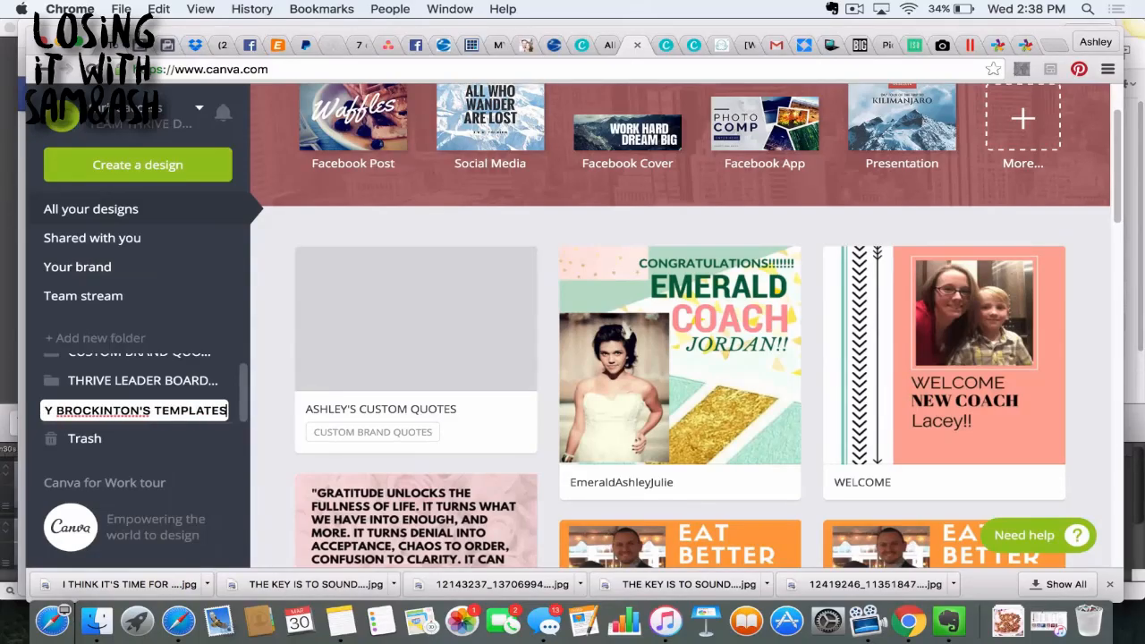
pyautogui.press('Return')
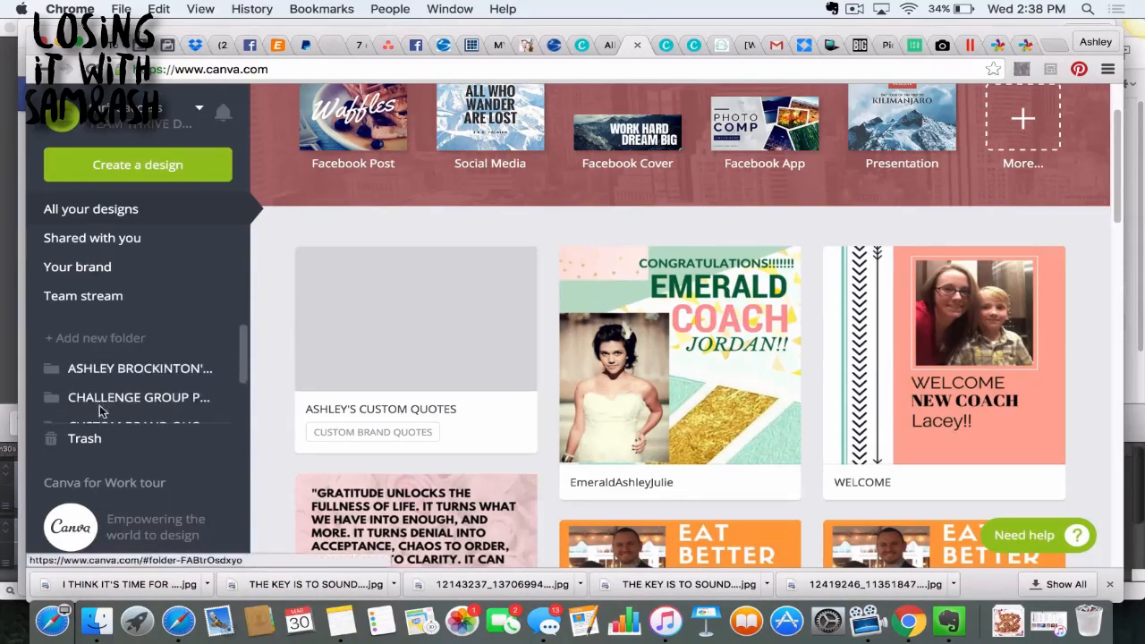
pyautogui.scroll(-2, 144, 394)
pyautogui.scroll(2, 147, 384)
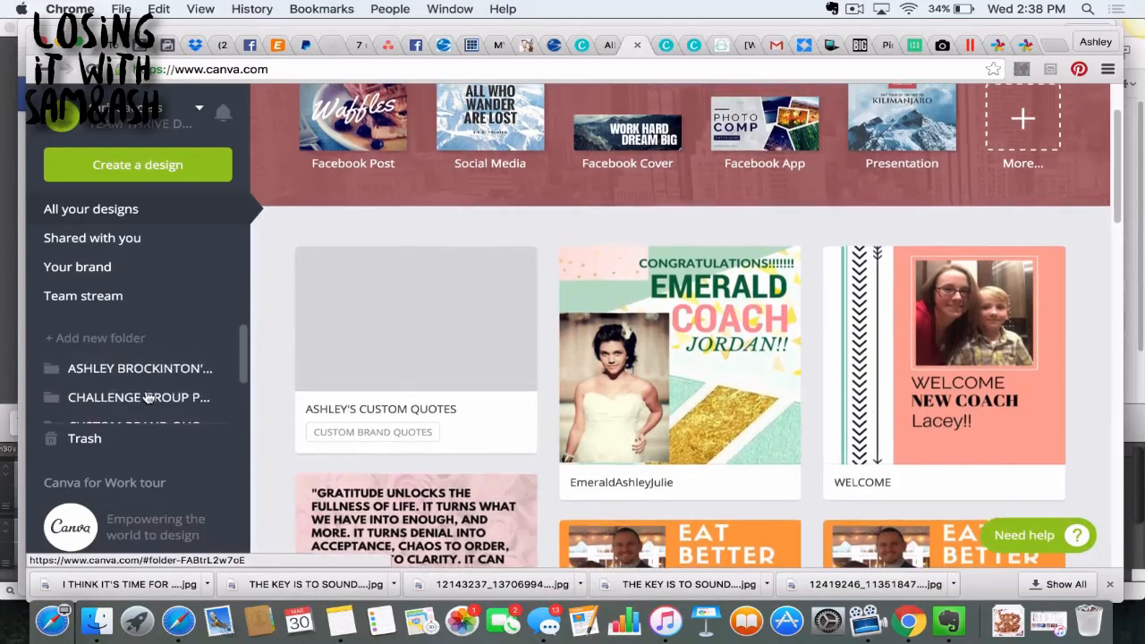
# - Add the custom quotes design and the pink Melody Beattie gratitude quote design to the new templates folder
pyautogui.moveTo(301, 360); pyautogui.dragTo(177, 370)
pyautogui.scroll(-1, 454, 384)
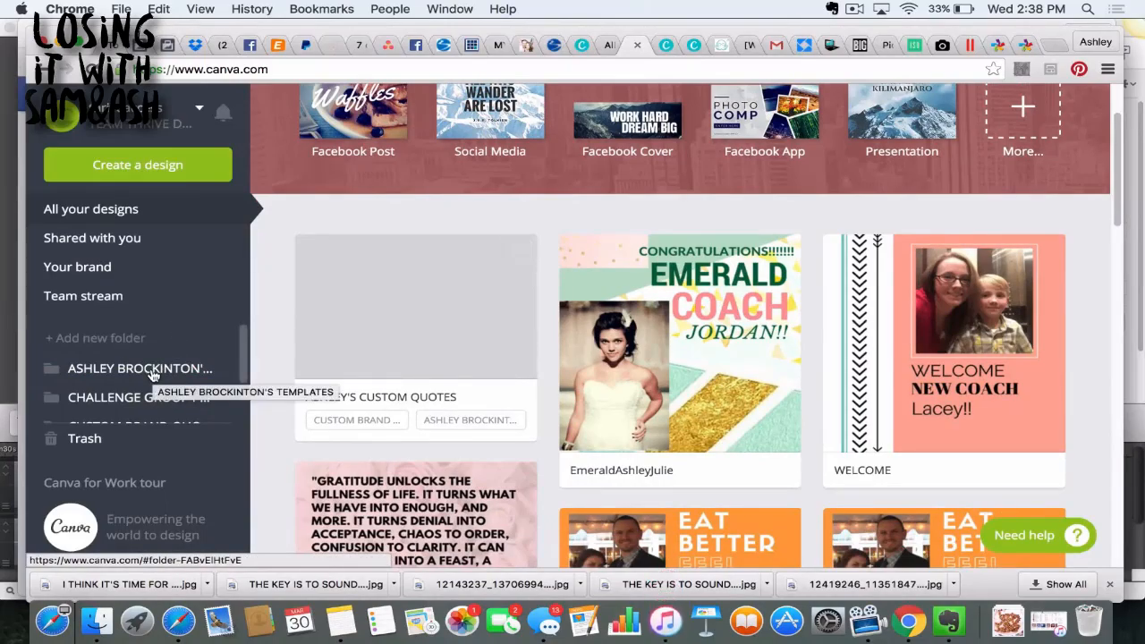
pyautogui.scroll(-3, 686, 426)
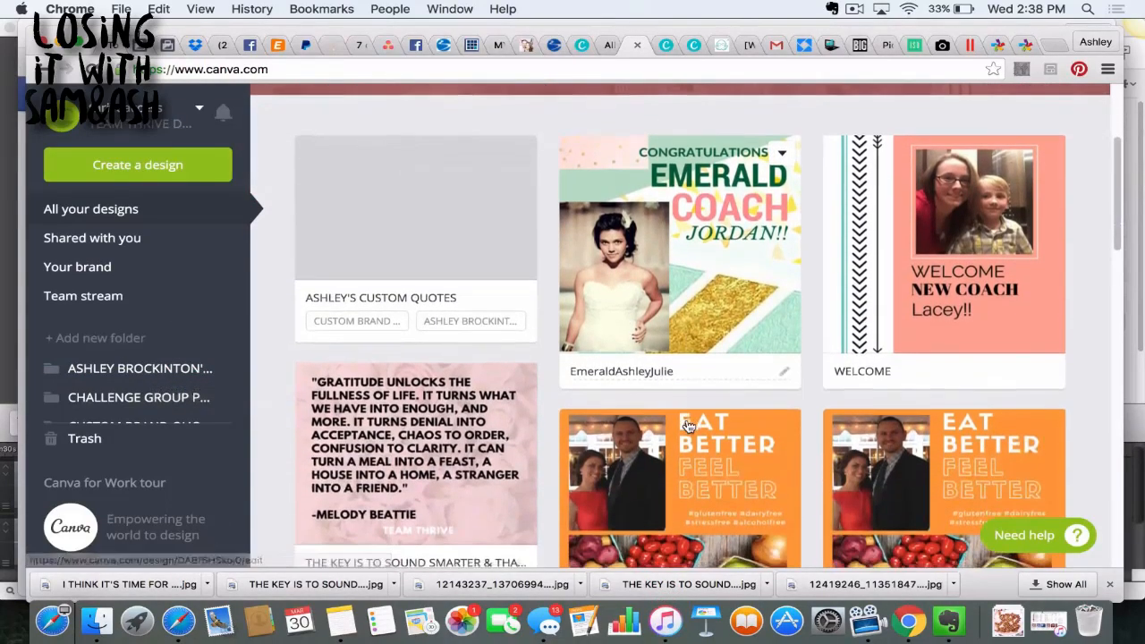
pyautogui.moveTo(421, 438); pyautogui.dragTo(182, 373)
pyautogui.scroll(-4, 145, 380)
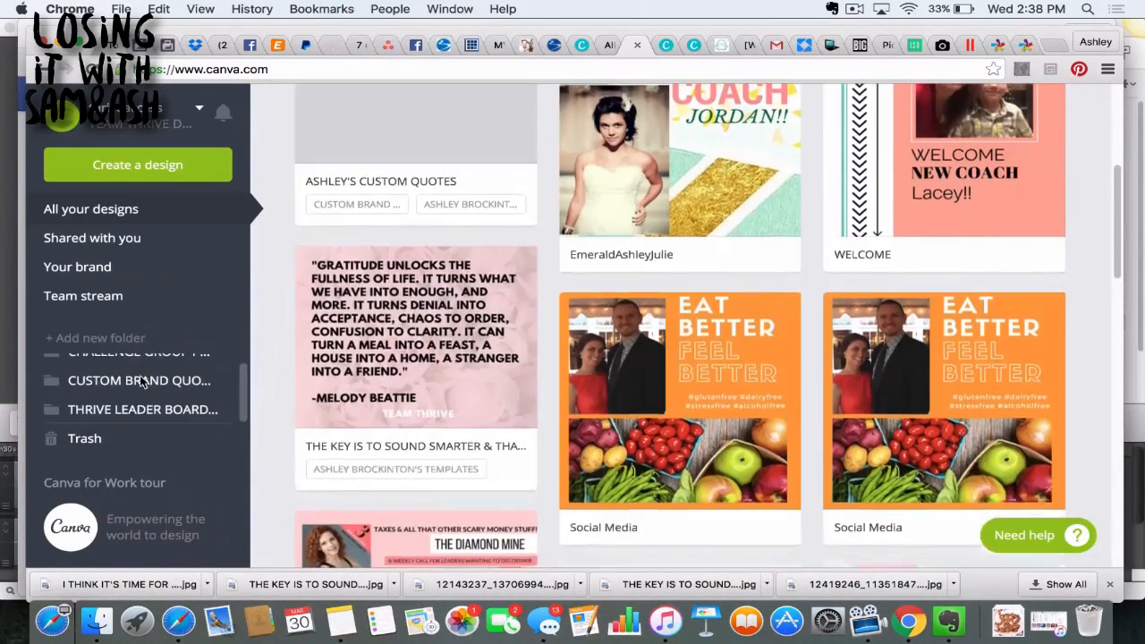
pyautogui.scroll(1, 143, 381)
pyautogui.scroll(-2, 141, 381)
pyautogui.scroll(3, 139, 375)
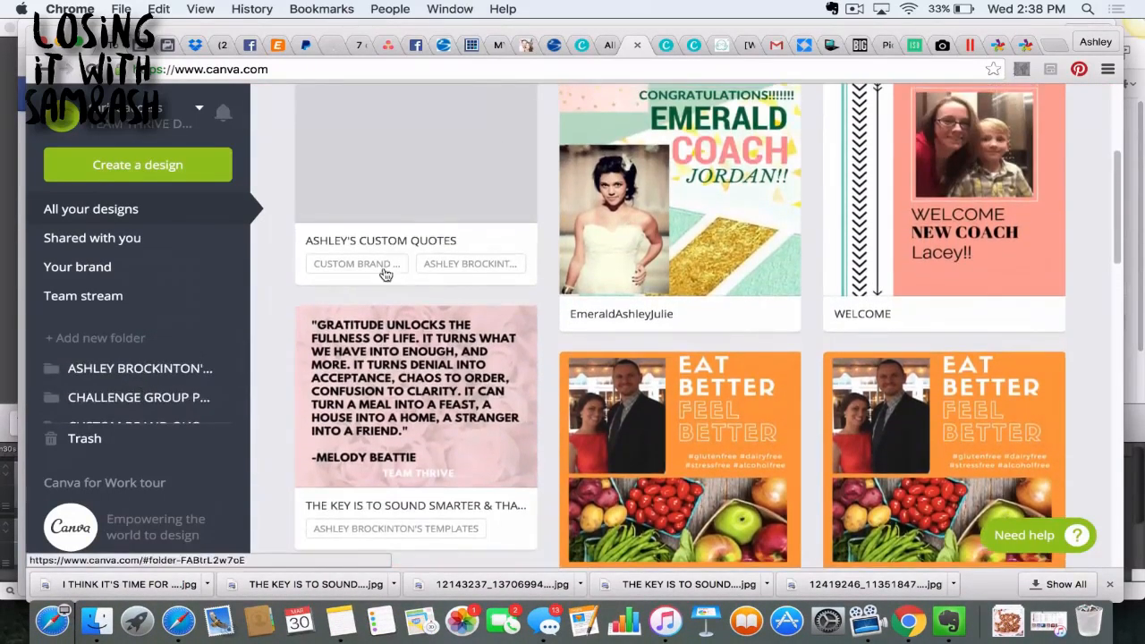
# - Examine the full catalogue of design types available for a new design, and return to the overview of all designs
pyautogui.scroll(5, 380, 260)
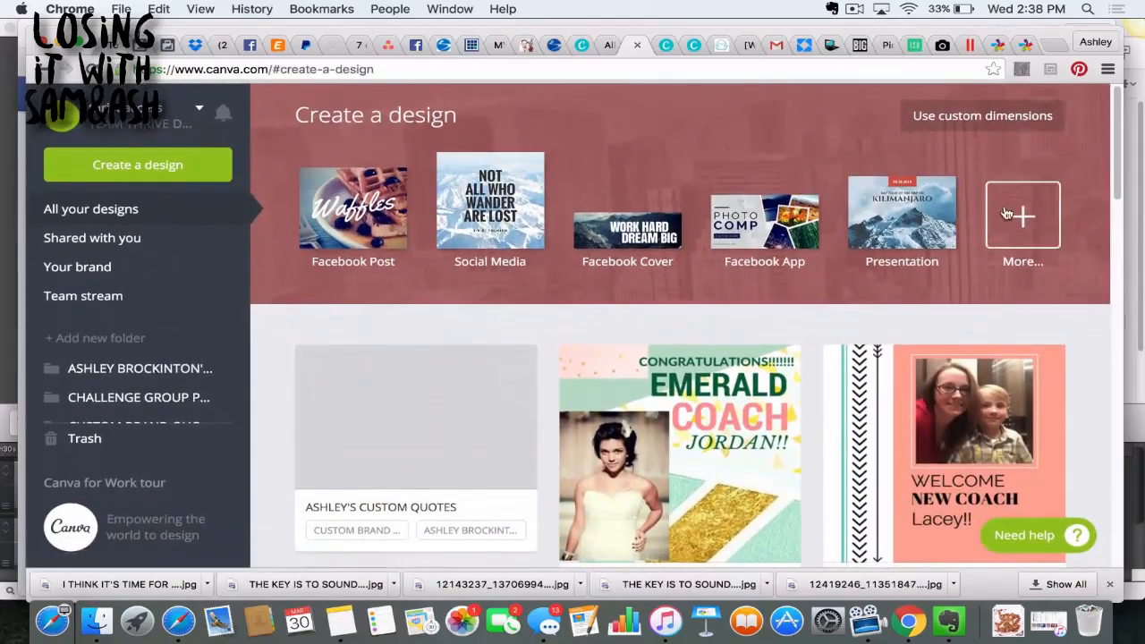
pyautogui.click(1003, 207)
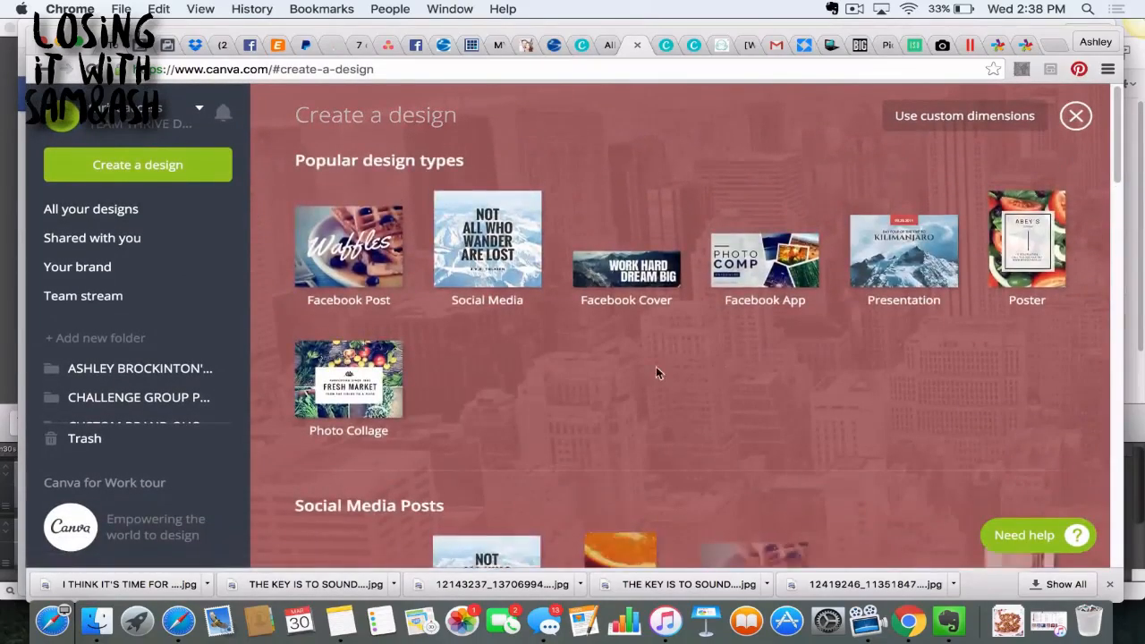
pyautogui.scroll(-1, 604, 371)
pyautogui.scroll(-10, 604, 376)
pyautogui.scroll(15, 604, 375)
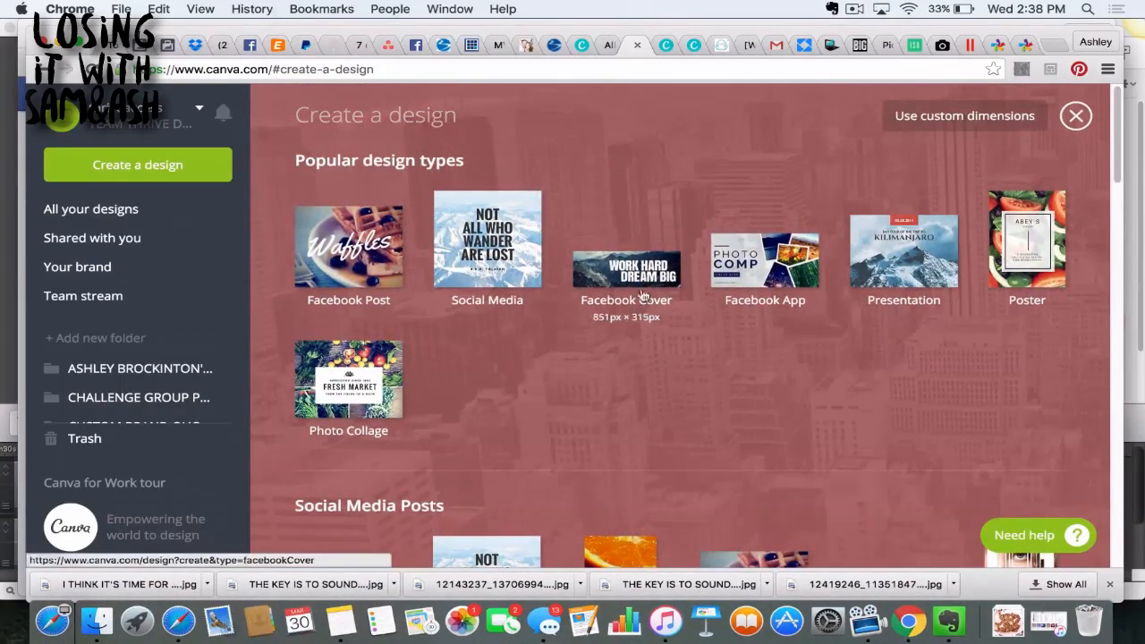
pyautogui.click(1075, 117)
pyautogui.scroll(-3, 154, 331)
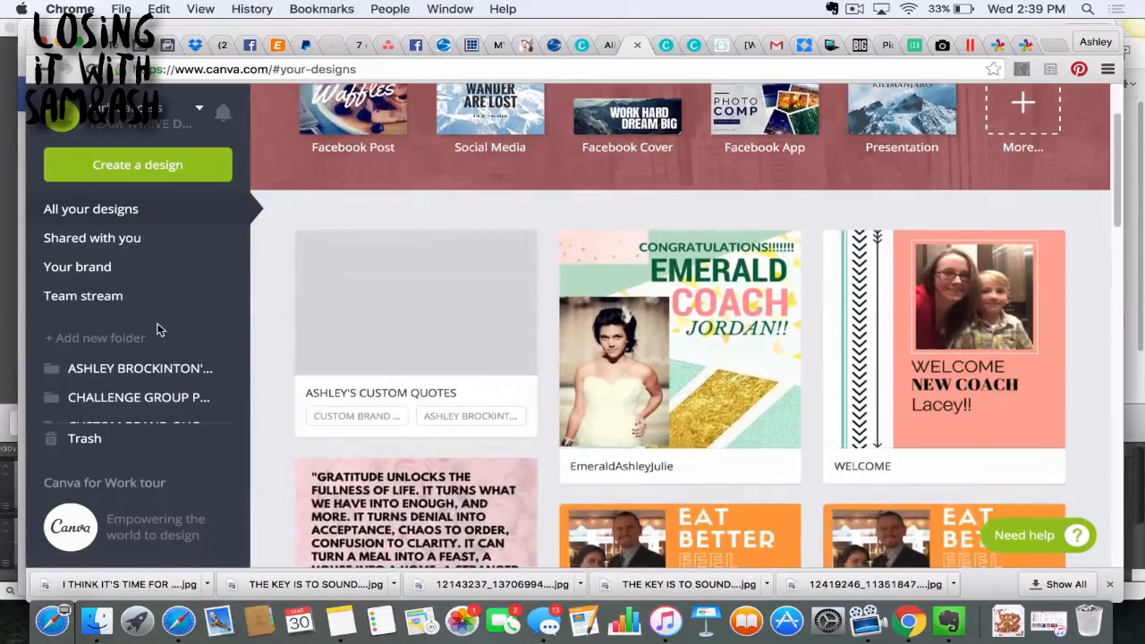
pyautogui.scroll(3, 156, 331)
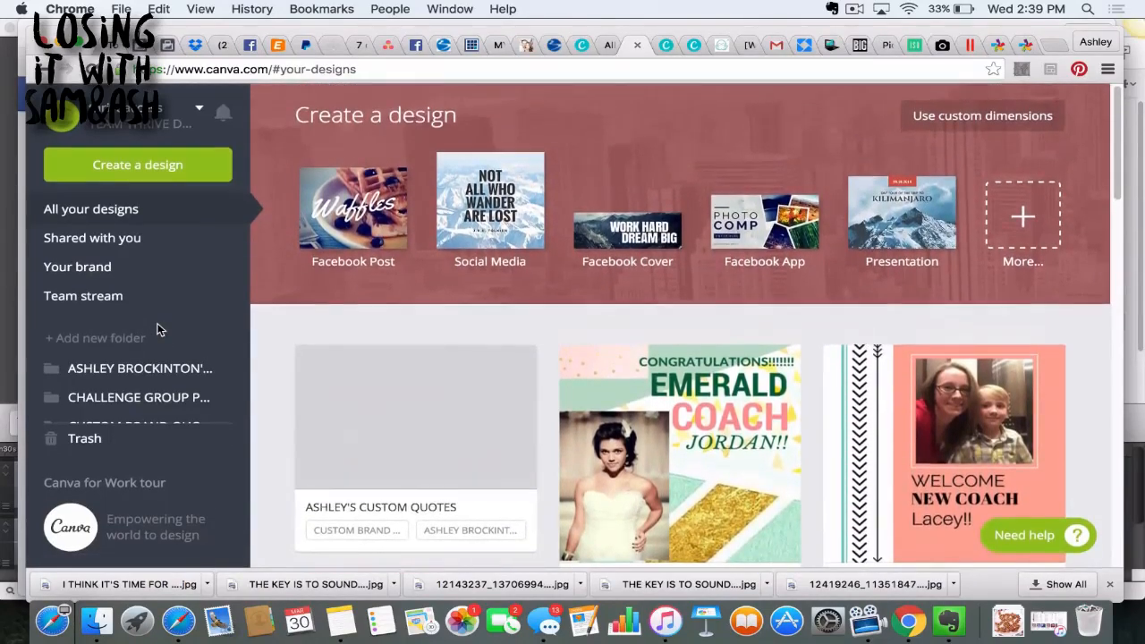
# - Open the custom quotes design and look through the Easter and Grids element collections
pyautogui.click(396, 396)
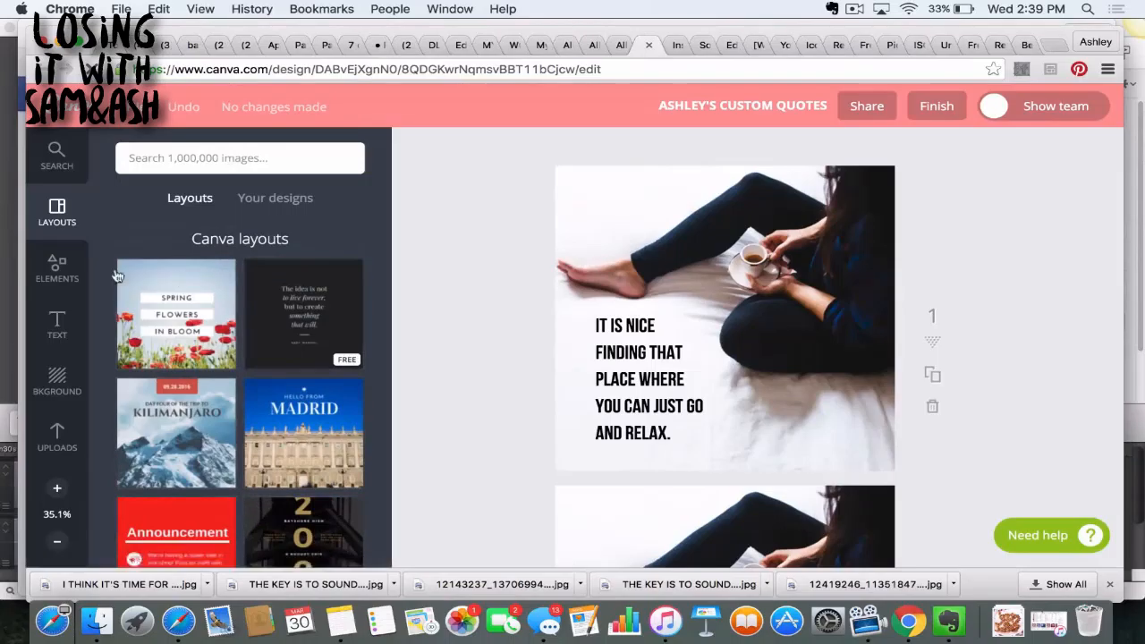
pyautogui.click(59, 280)
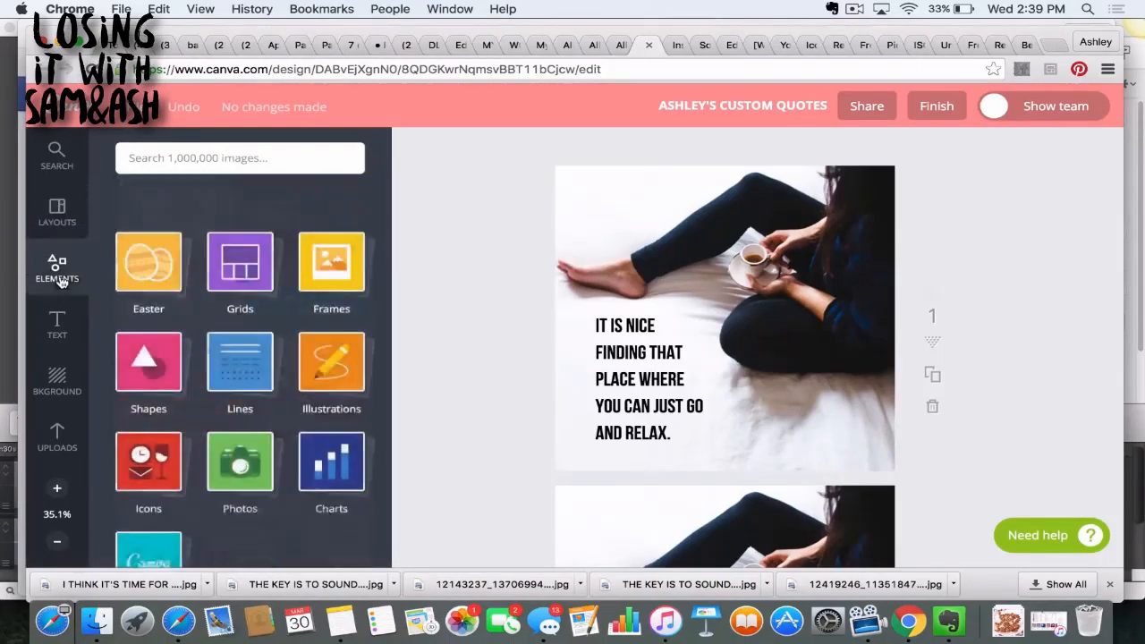
pyautogui.click(160, 236)
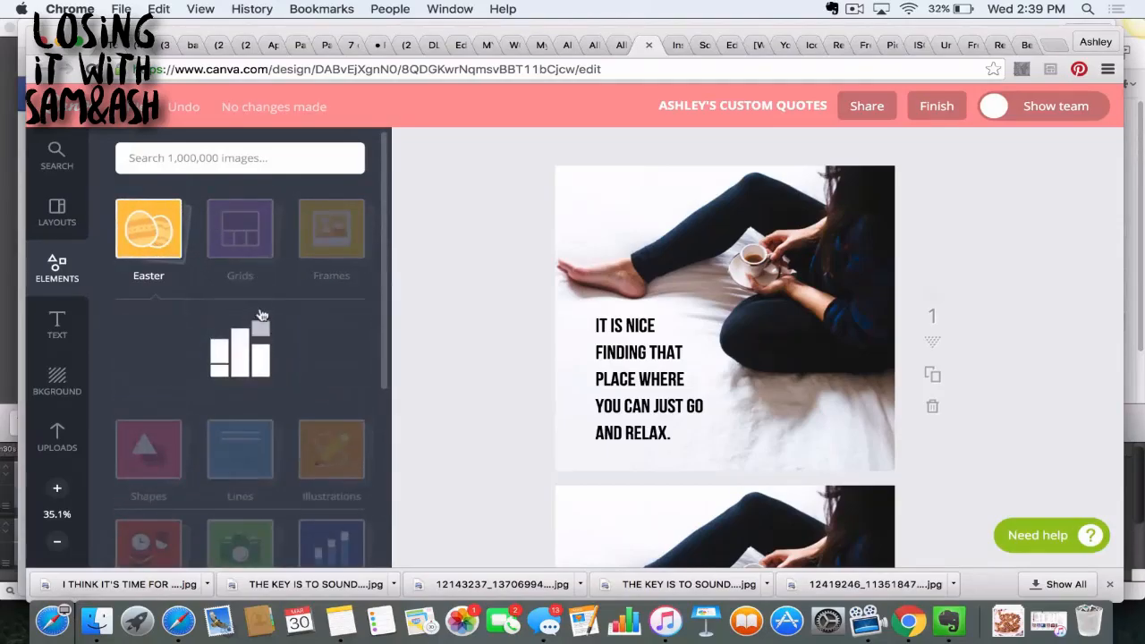
pyautogui.click(241, 255)
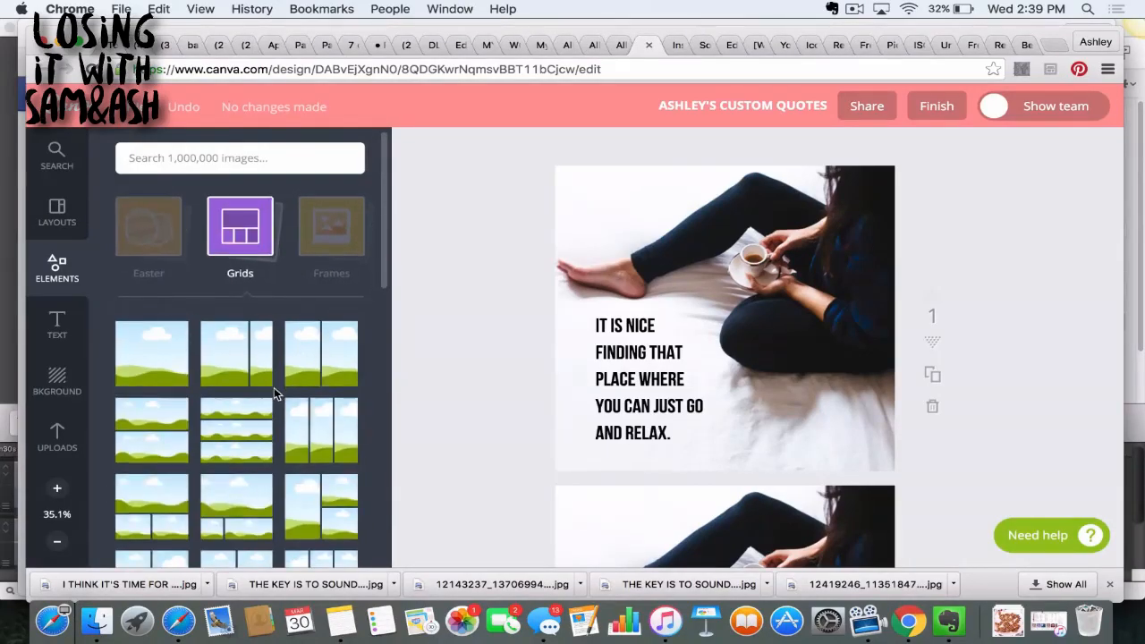
pyautogui.scroll(-2, 274, 388)
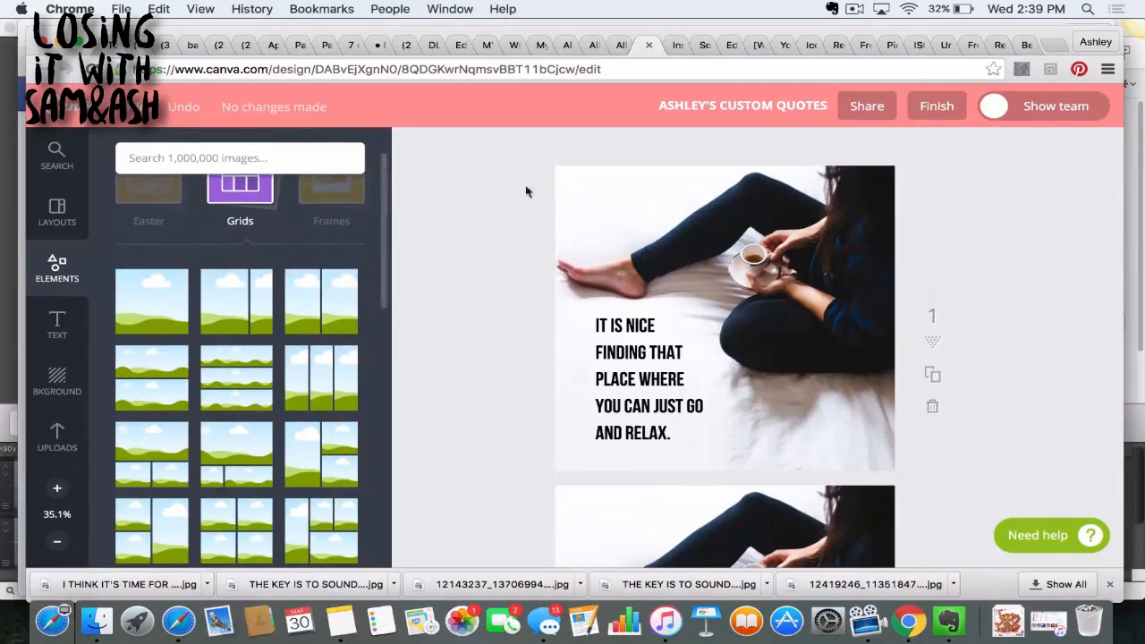
# - Try a diagonally split yellow photo frame on page 1, filled with the uploaded portrait of the woman in the blue top
pyautogui.click(642, 220)
pyautogui.click(331, 193)
pyautogui.scroll(-10, 237, 421)
pyautogui.click(237, 430)
pyautogui.click(58, 437)
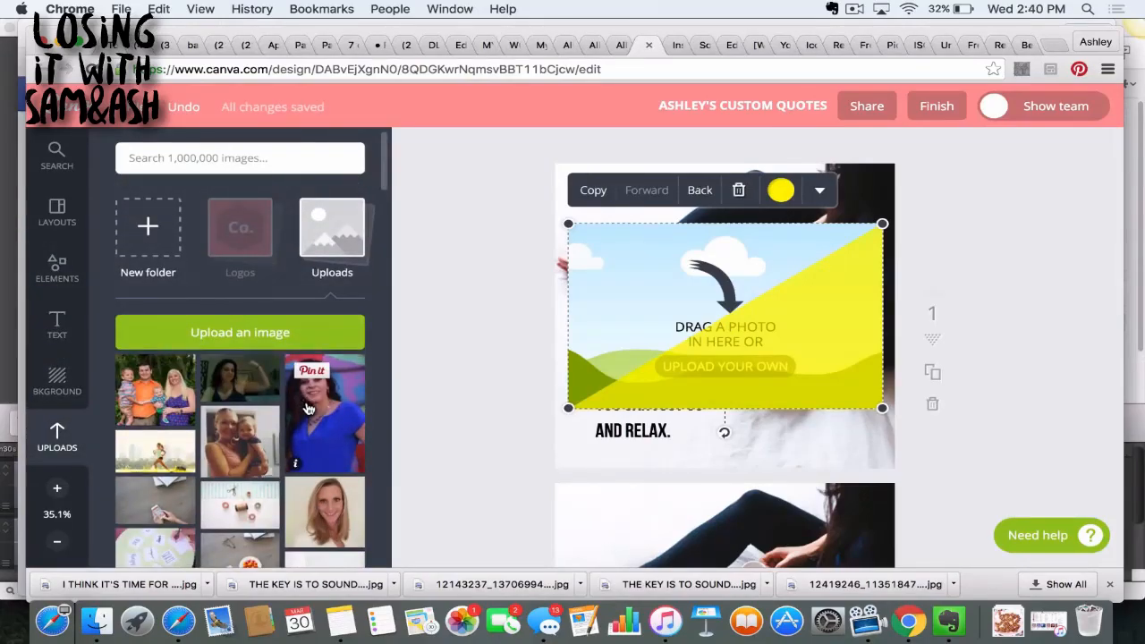
pyautogui.moveTo(307, 406); pyautogui.dragTo(585, 331)
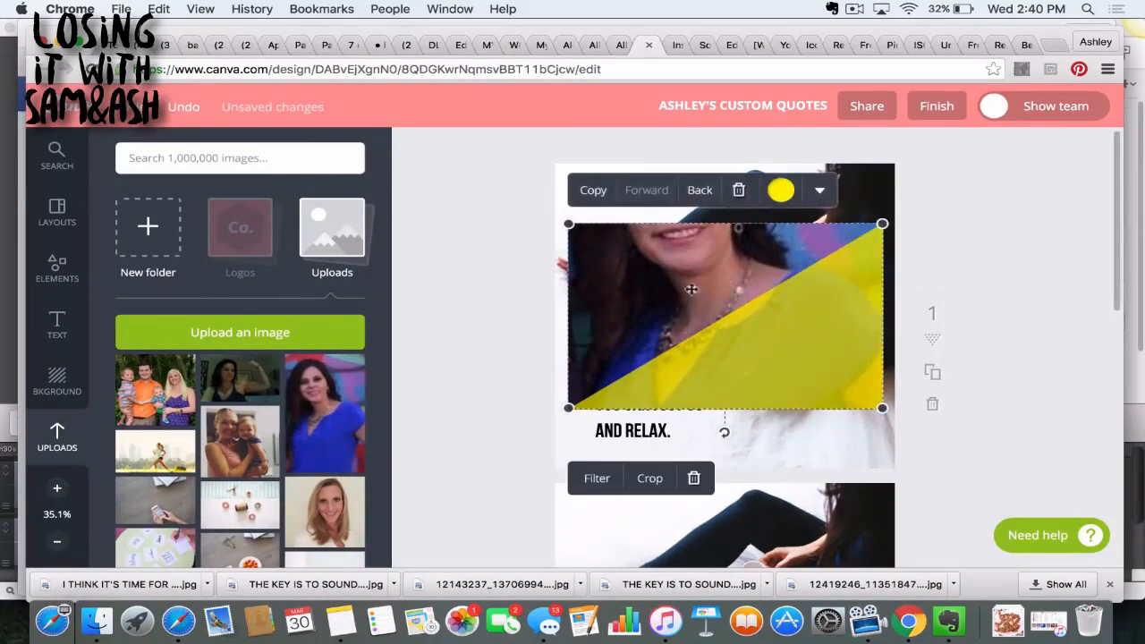
pyautogui.moveTo(674, 288); pyautogui.dragTo(649, 352)
pyautogui.click(647, 493)
pyautogui.click(590, 159)
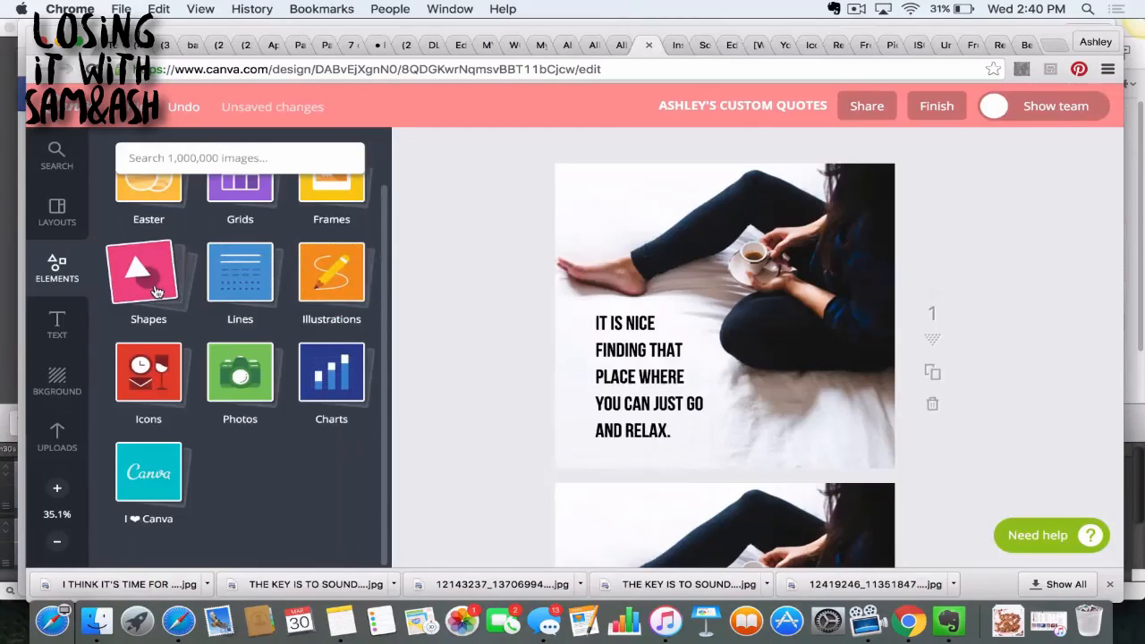
# - Look through the filled and outlined Shapes, and check the Lines and Illustrations element collections
pyautogui.click(155, 288)
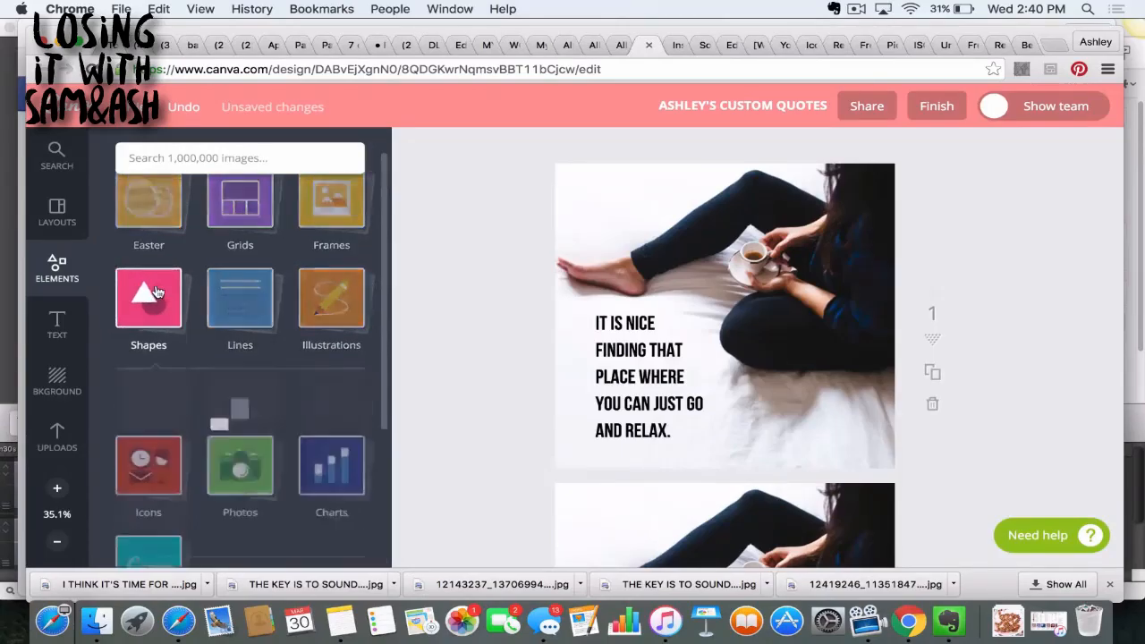
pyautogui.scroll(-10, 226, 422)
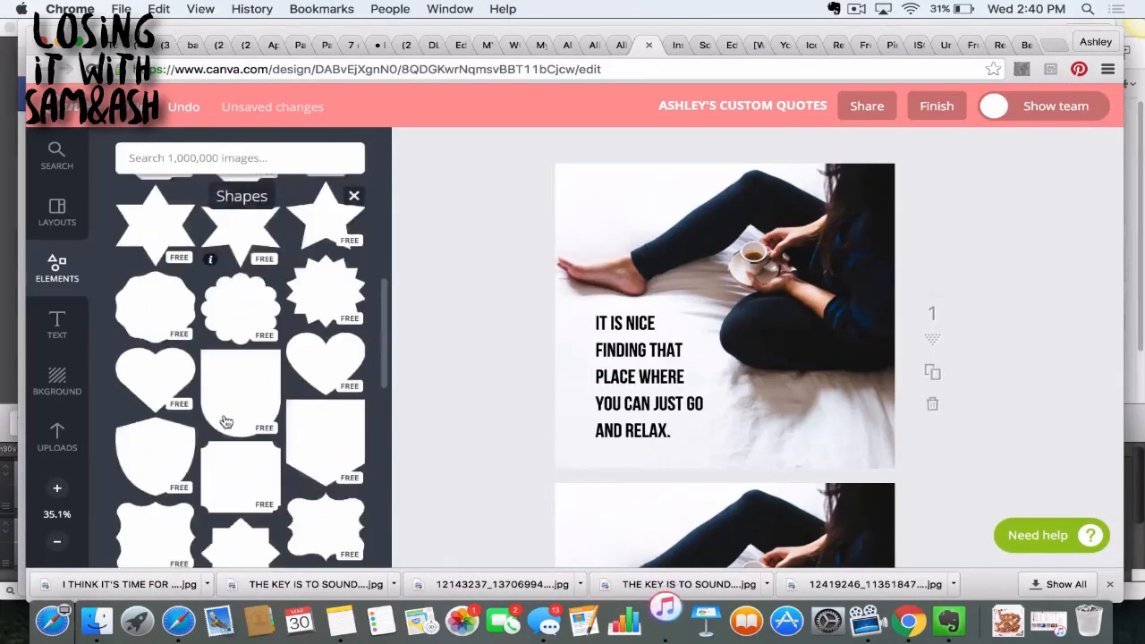
pyautogui.scroll(-10, 226, 422)
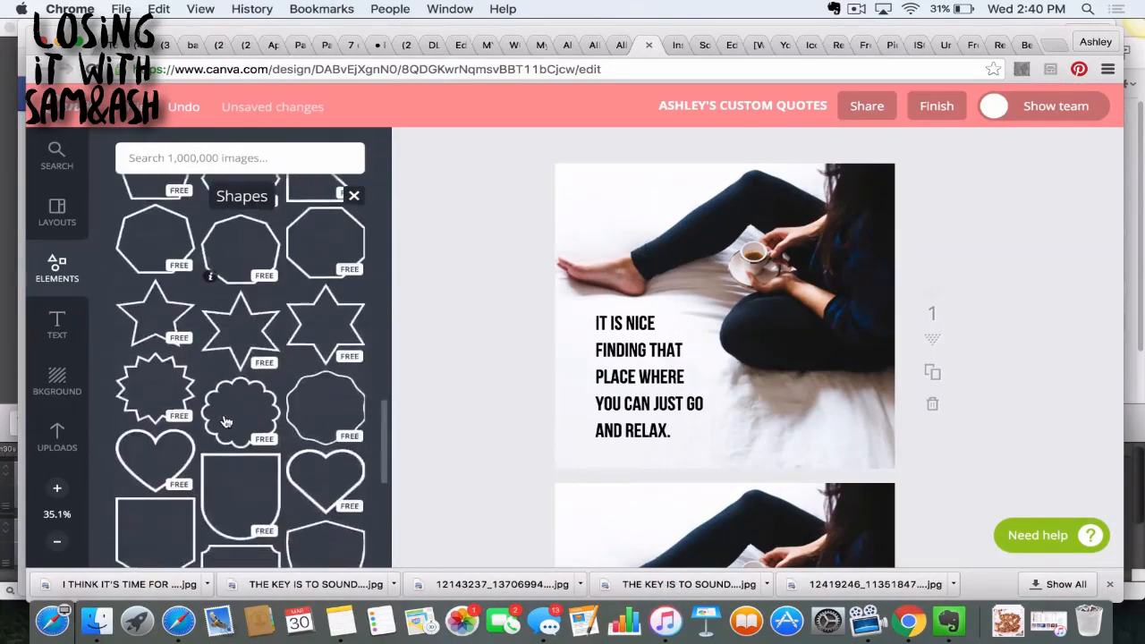
pyautogui.scroll(15, 226, 423)
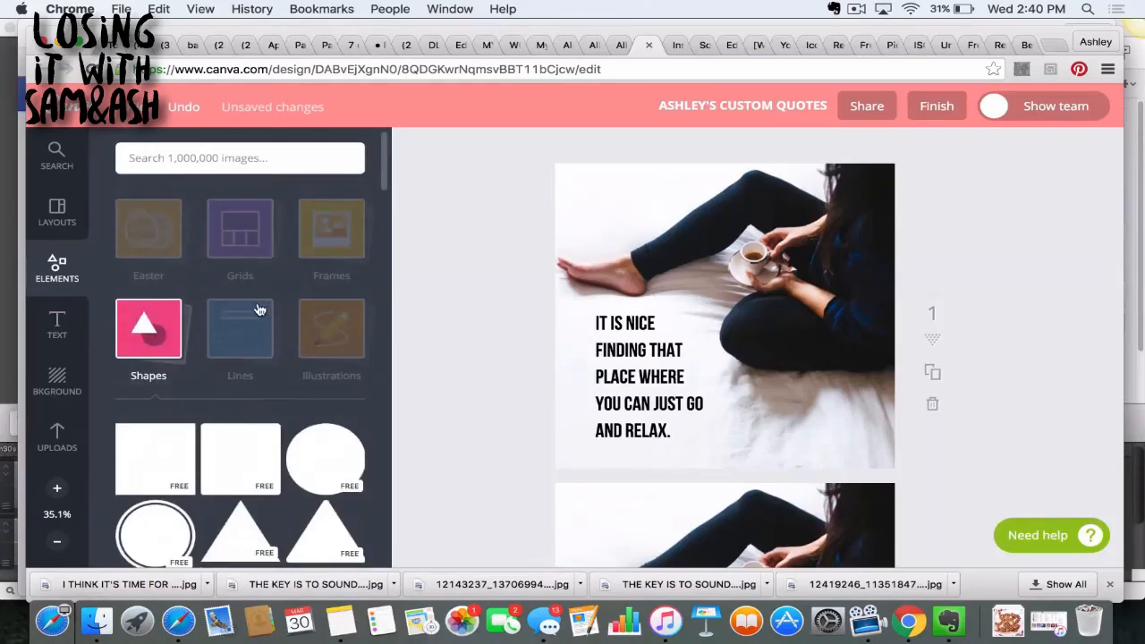
pyautogui.click(259, 310)
pyautogui.click(260, 311)
pyautogui.click(324, 346)
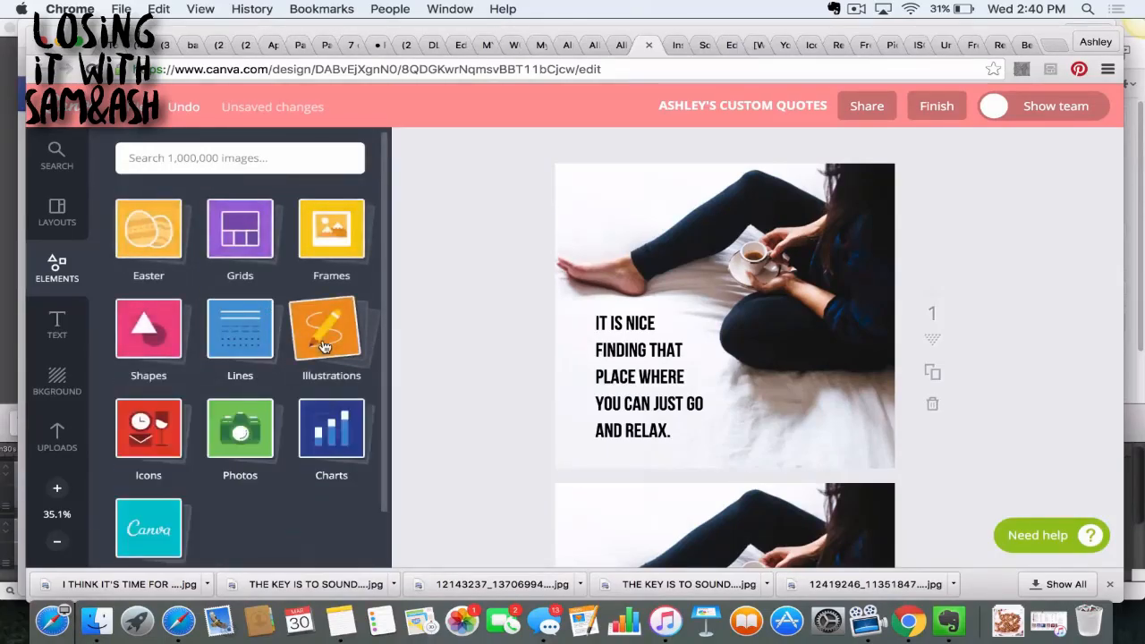
pyautogui.click(325, 346)
pyautogui.click(350, 273)
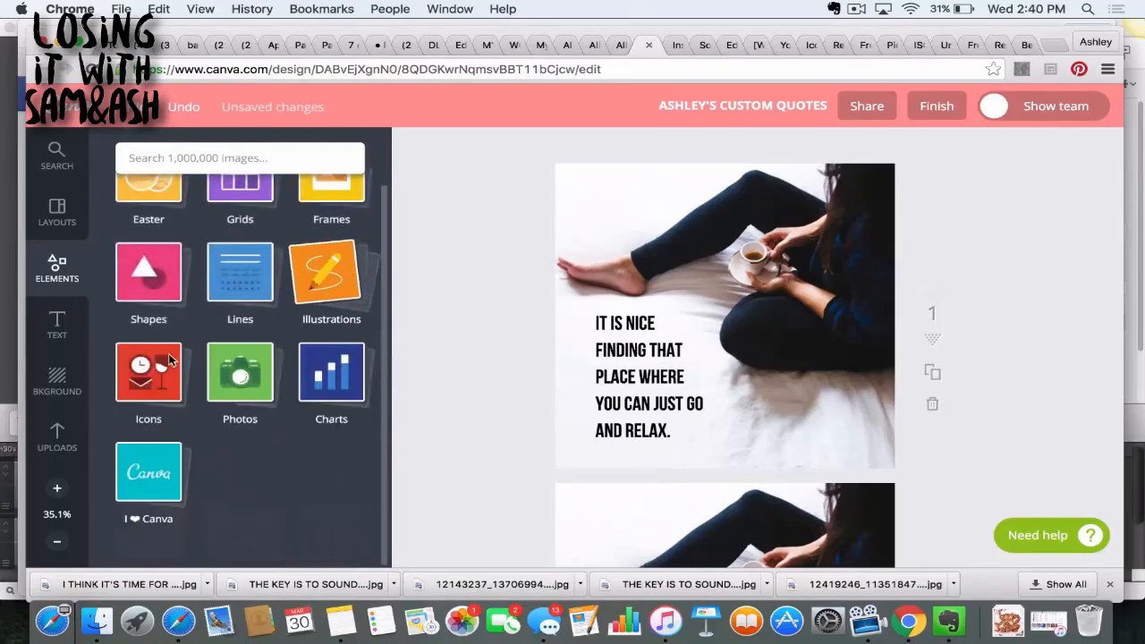
# - Look through the Icons and Charts element collections, and show the brand text options
pyautogui.click(148, 370)
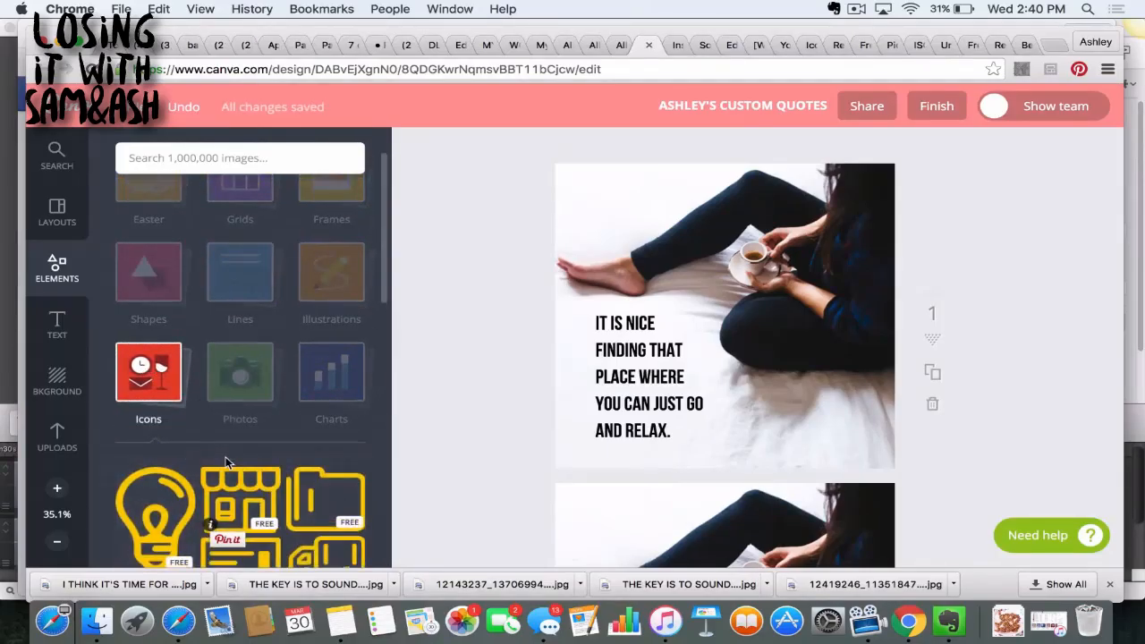
pyautogui.scroll(-2, 228, 464)
pyautogui.click(333, 285)
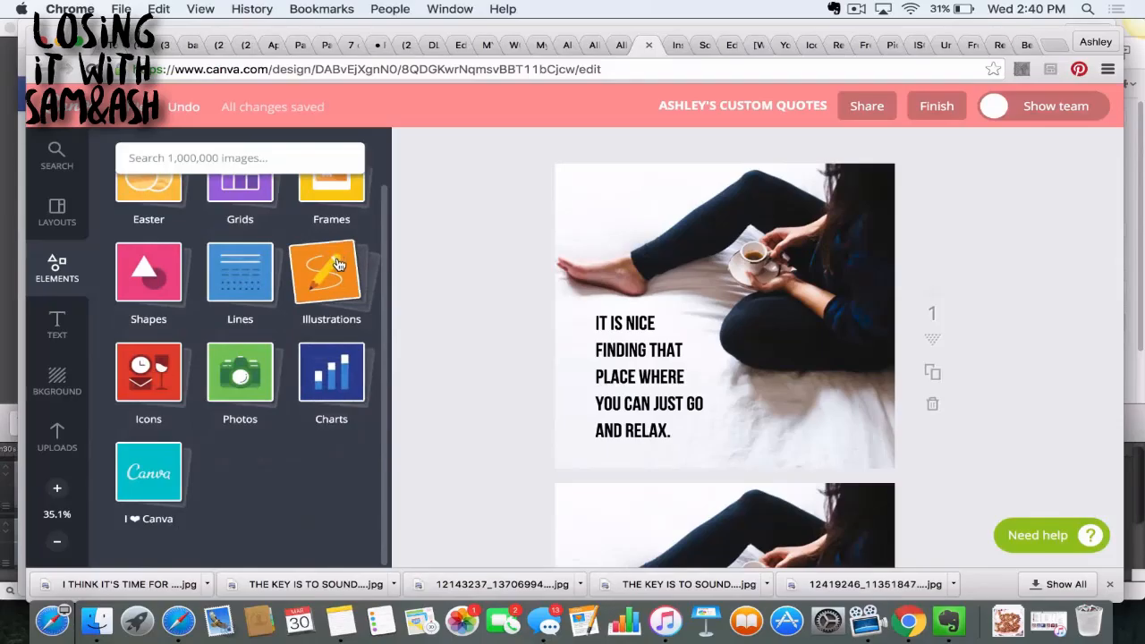
pyautogui.click(328, 385)
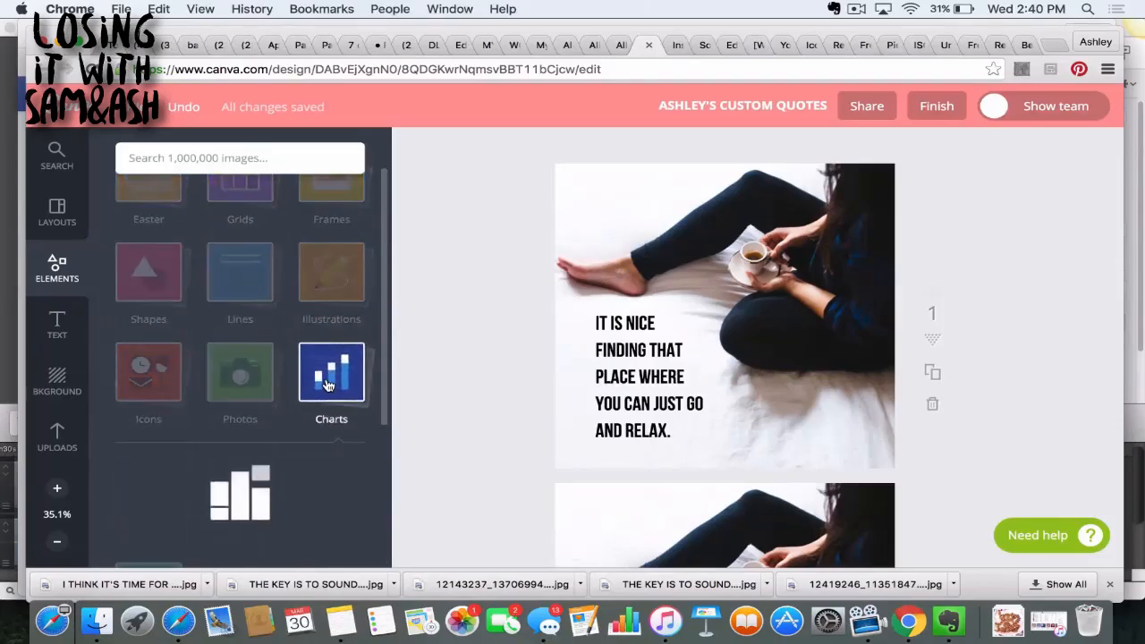
pyautogui.scroll(-5, 317, 434)
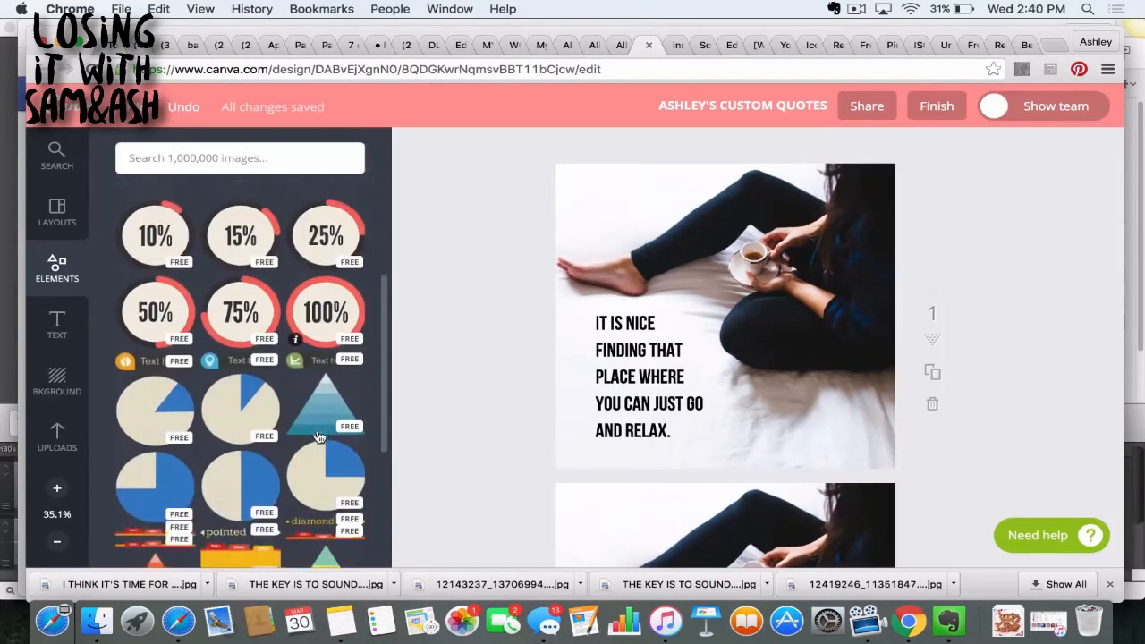
pyautogui.scroll(-10, 318, 436)
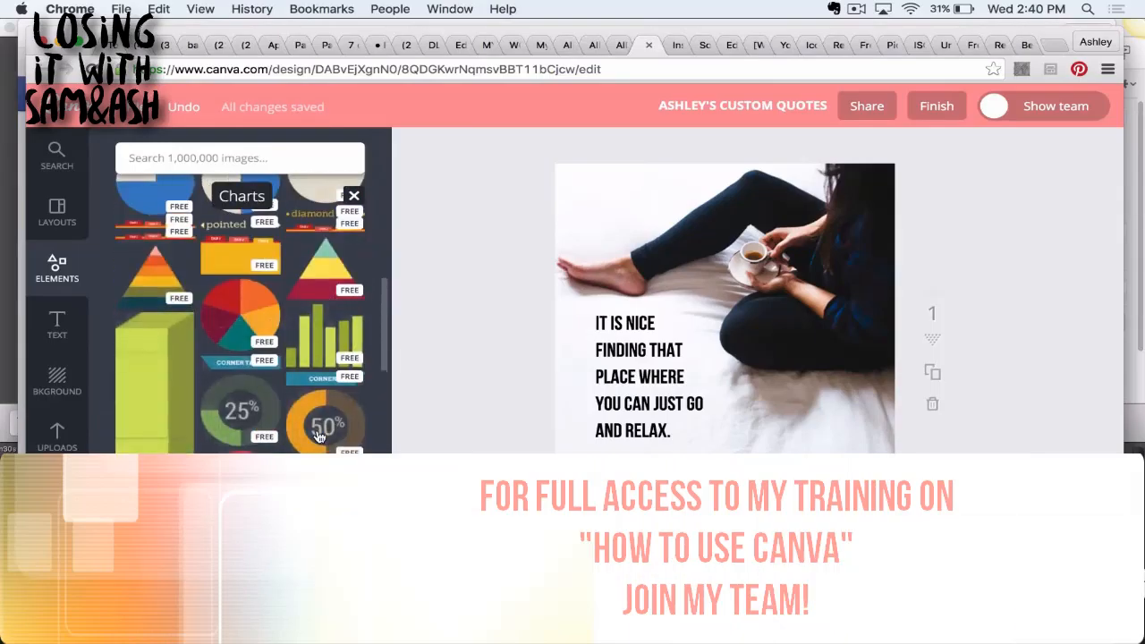
pyautogui.scroll(-10, 318, 436)
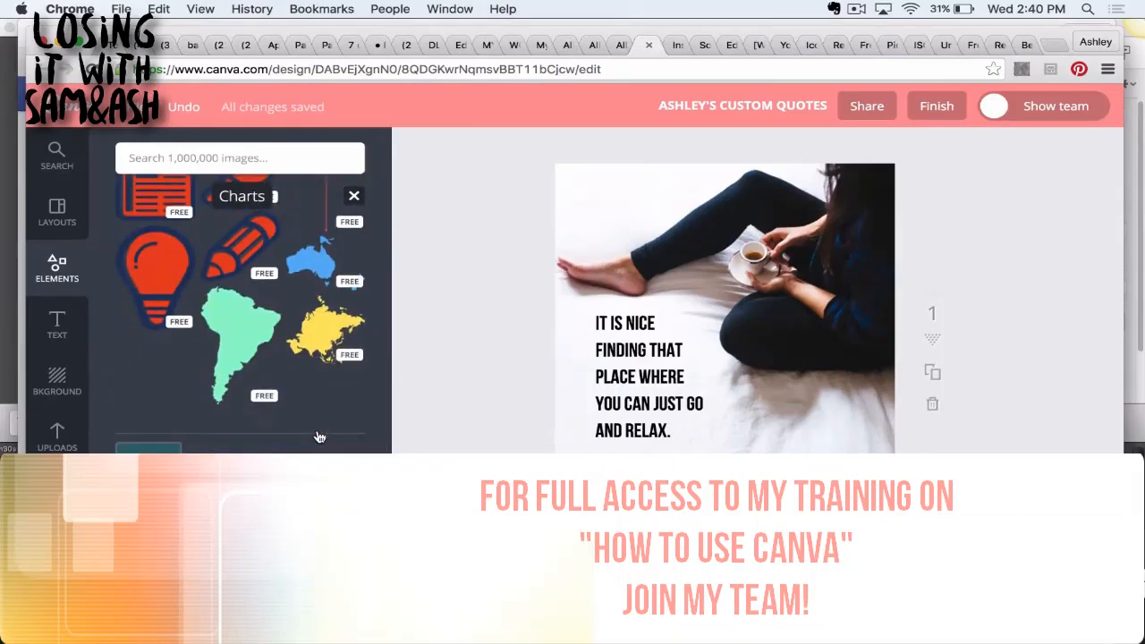
pyautogui.scroll(5, 340, 393)
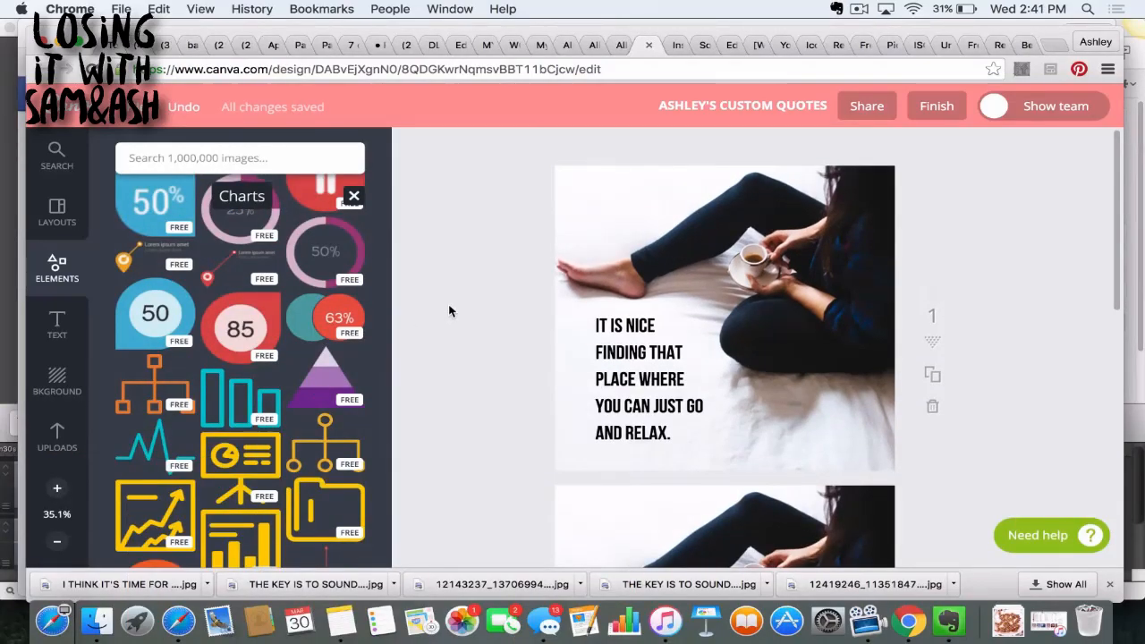
pyautogui.click(56, 336)
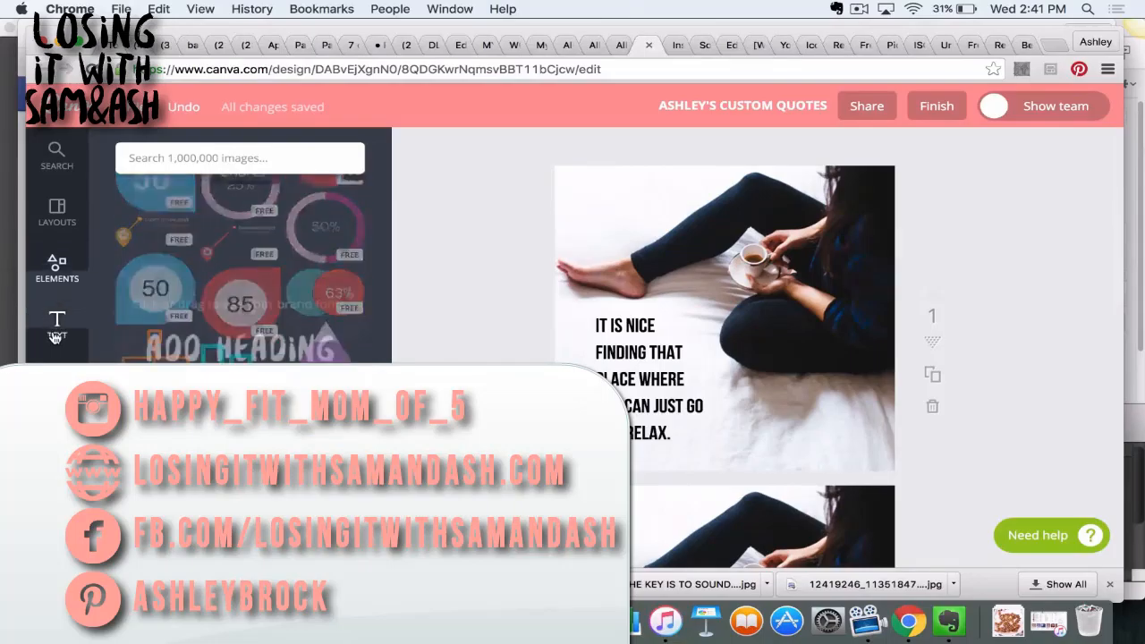
# - Look through the ready-made text combinations, and check the brand colours and available page backgrounds
pyautogui.scroll(-5, 240, 251)
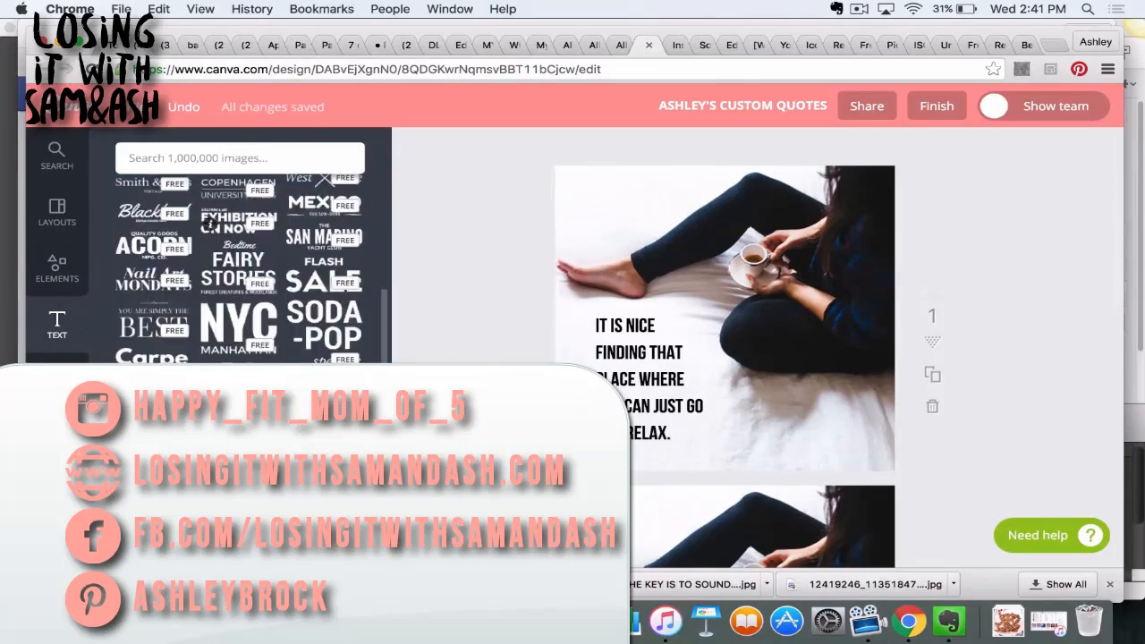
pyautogui.scroll(5, 240, 251)
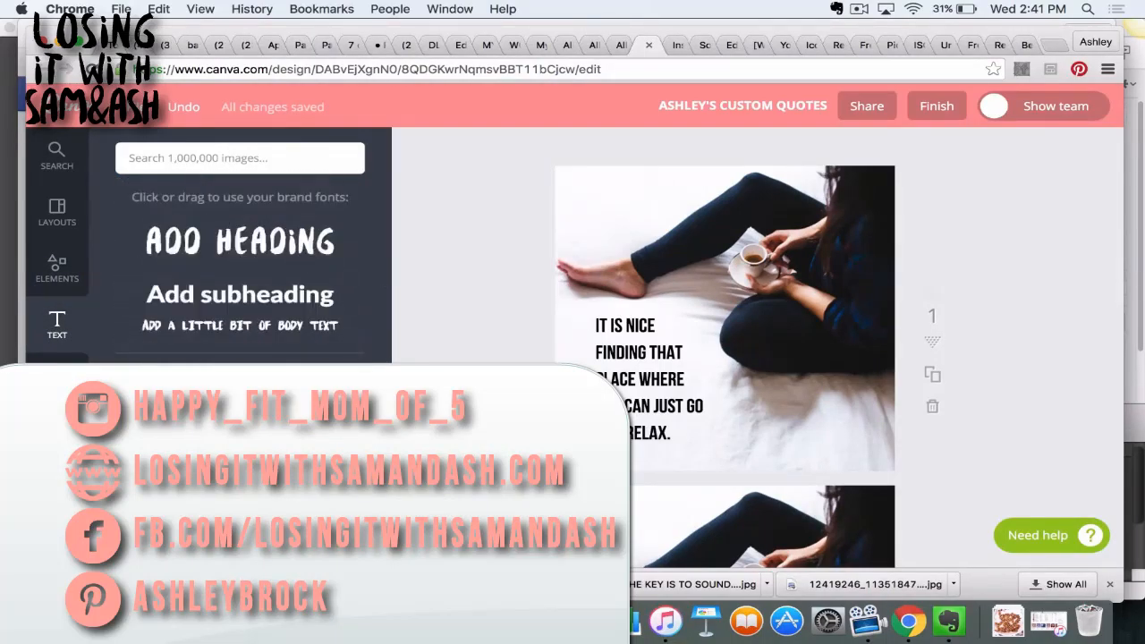
pyautogui.click(56, 381)
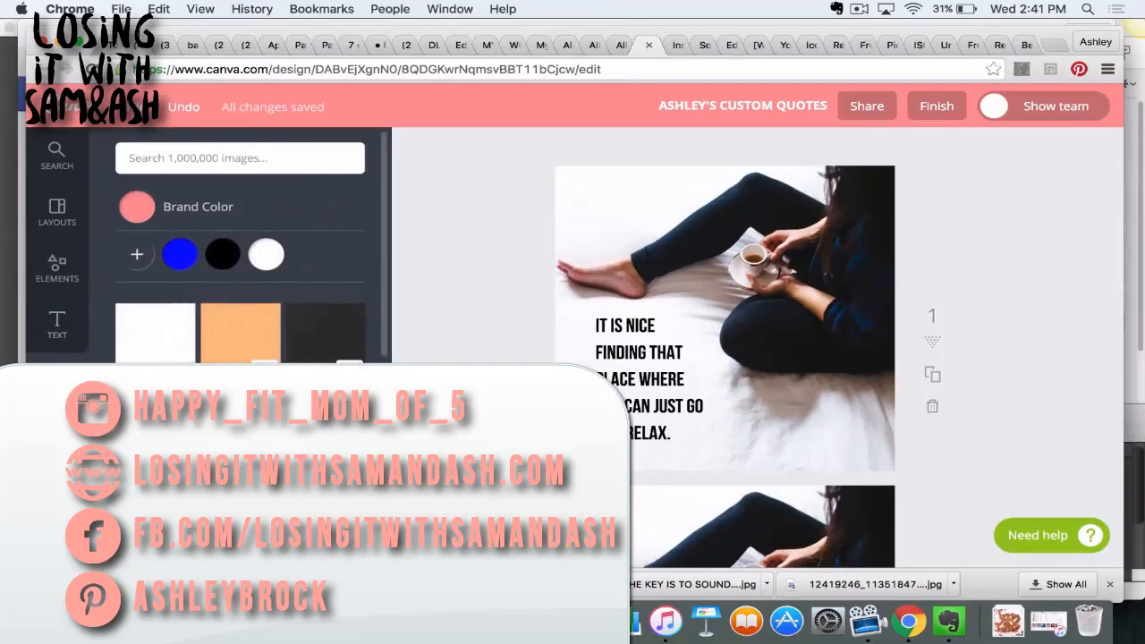
pyautogui.scroll(-3, 239, 251)
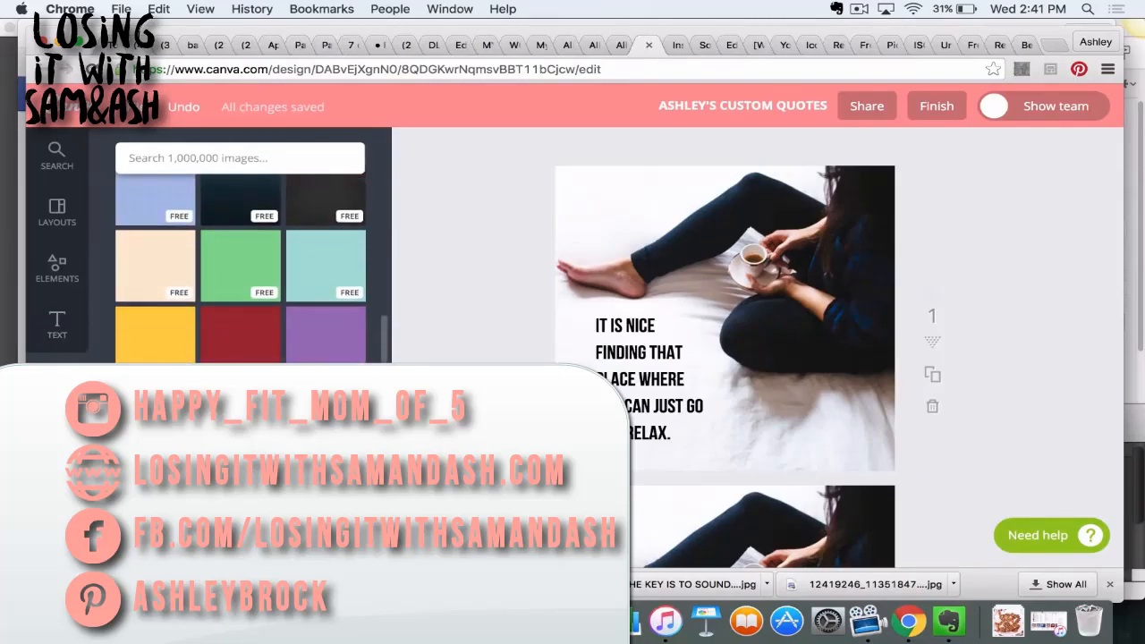
pyautogui.scroll(3, 240, 250)
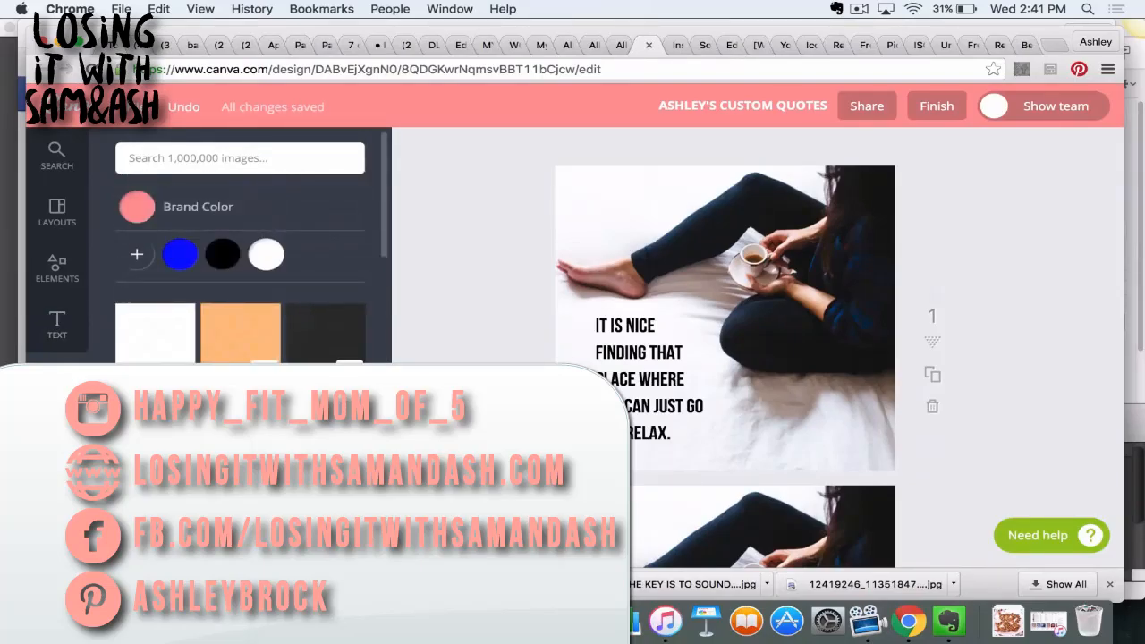
# - Review the quote designs on pages 1 to 3 of the custom quotes document
pyautogui.scroll(-10, 474, 363)
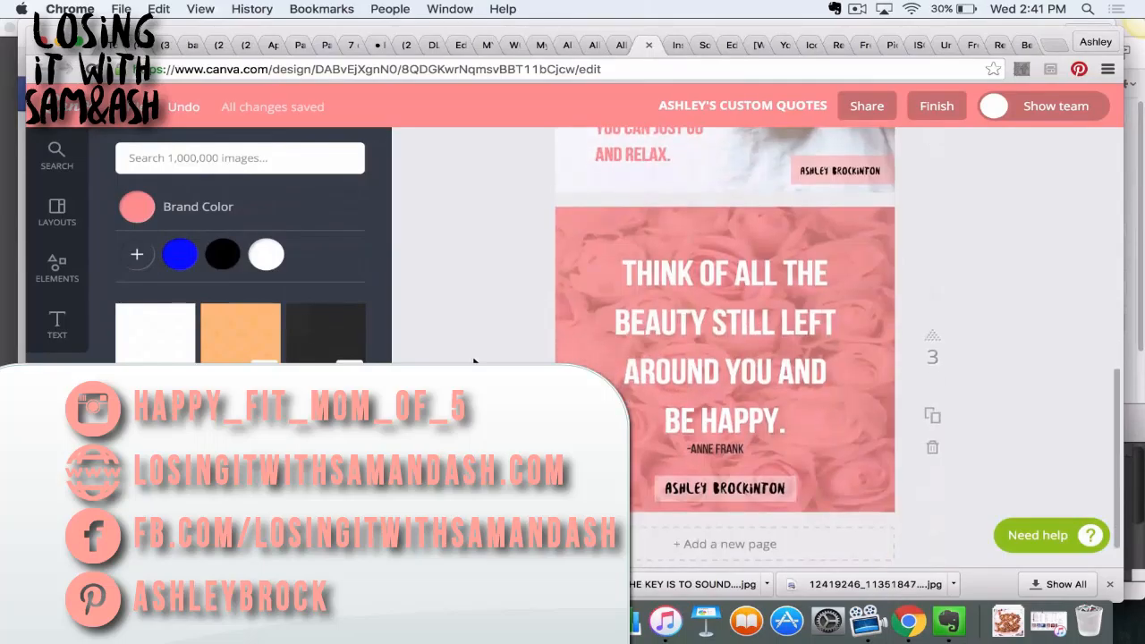
pyautogui.scroll(-1, 474, 362)
pyautogui.scroll(1, 474, 362)
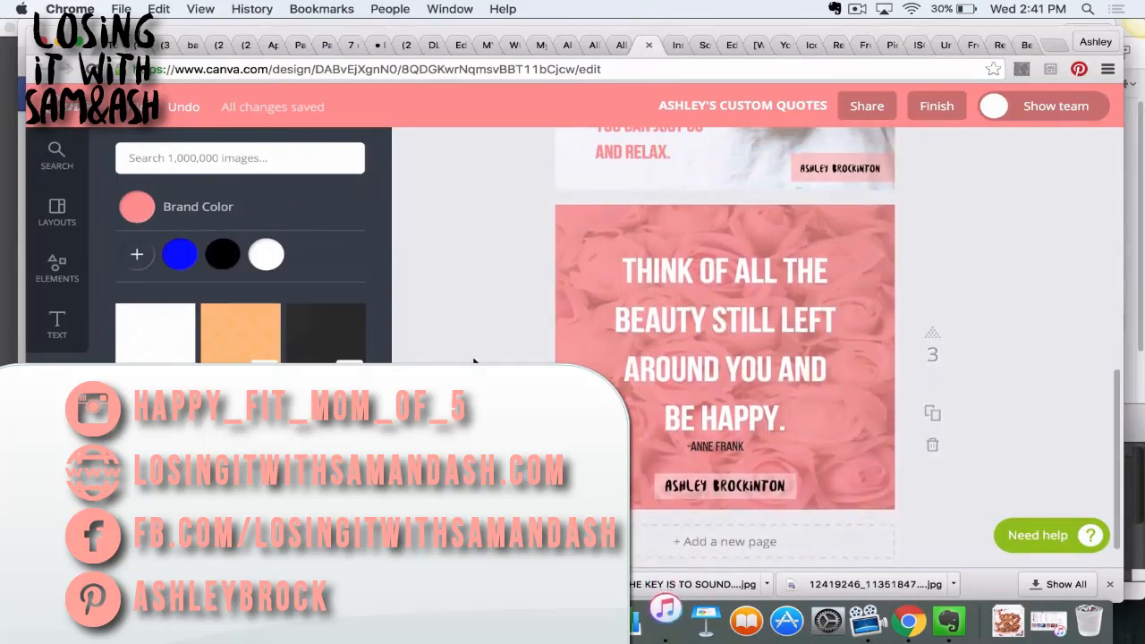
pyautogui.scroll(10, 474, 362)
pyautogui.scroll(-5, 474, 363)
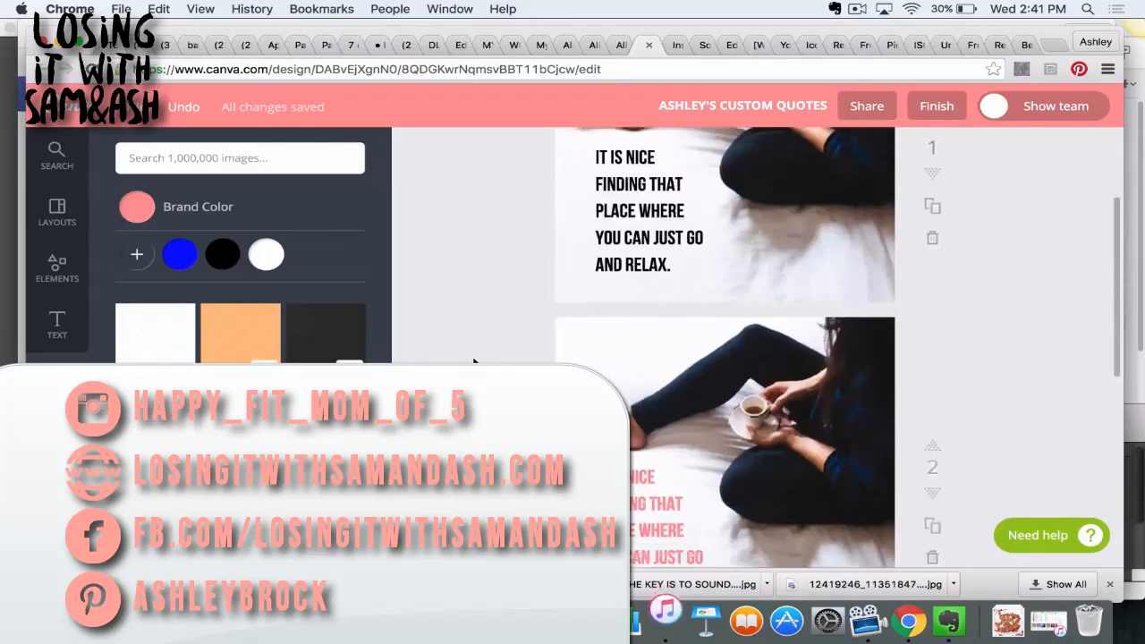
pyautogui.scroll(1, 474, 362)
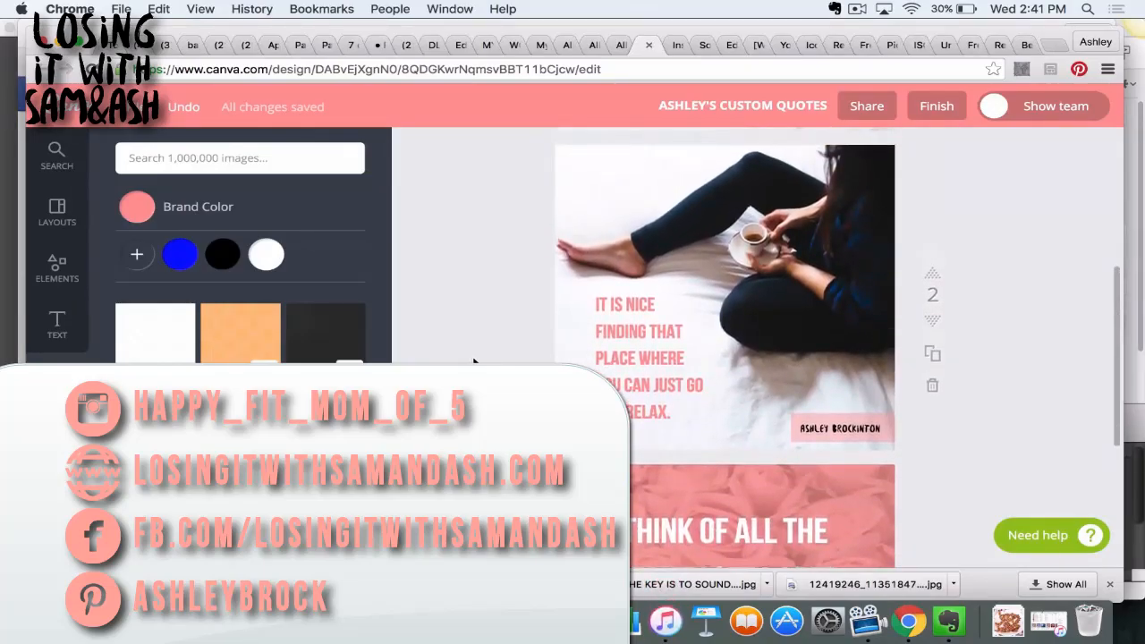